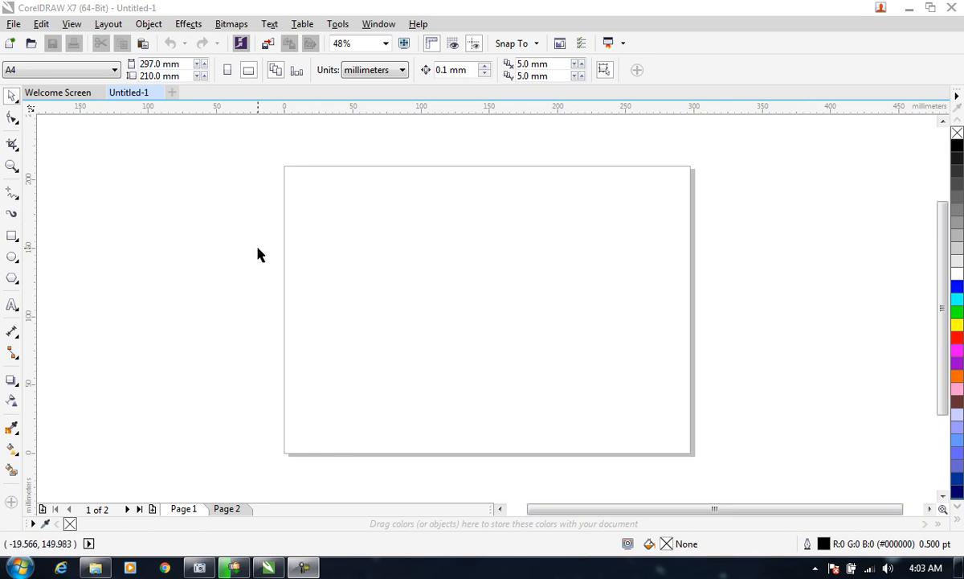
- Draw a rectangle about 162 × 108 mm near the middle of the page and fill it with gray #999999
{"action": "left_click", "coordinate": [12, 236]}
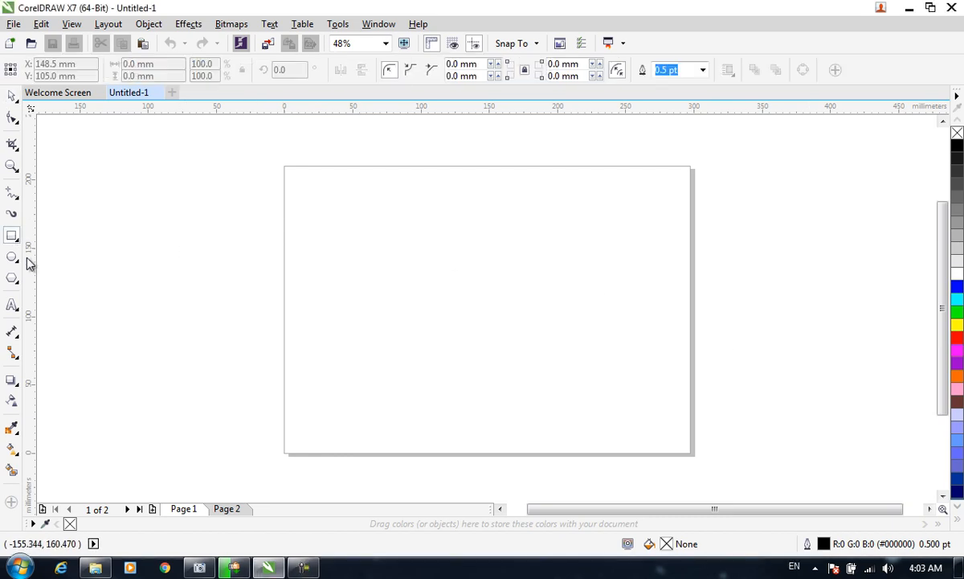
{"action": "left_click_drag", "start_coordinate": [360, 233], "coordinate": [582, 380]}
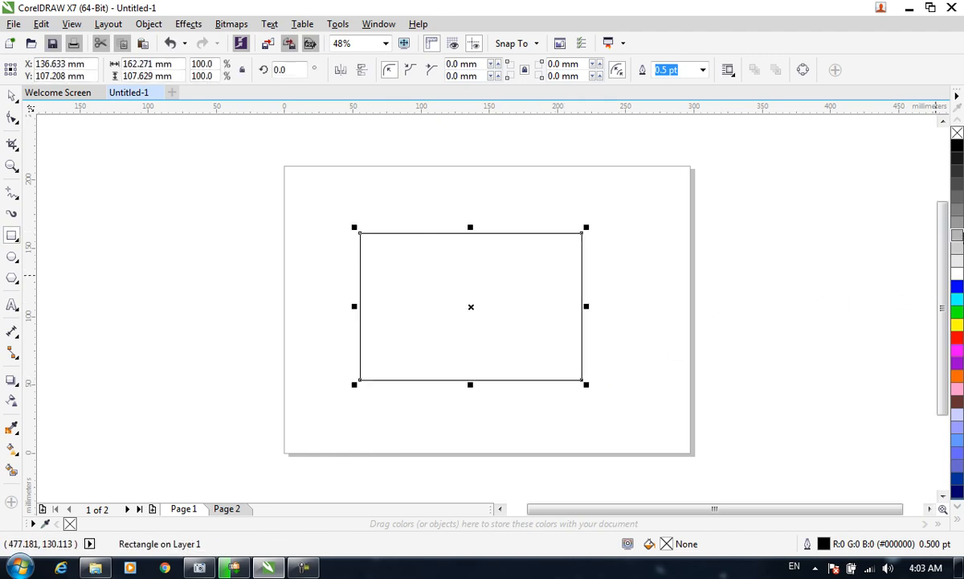
{"action": "left_click", "coordinate": [959, 223]}
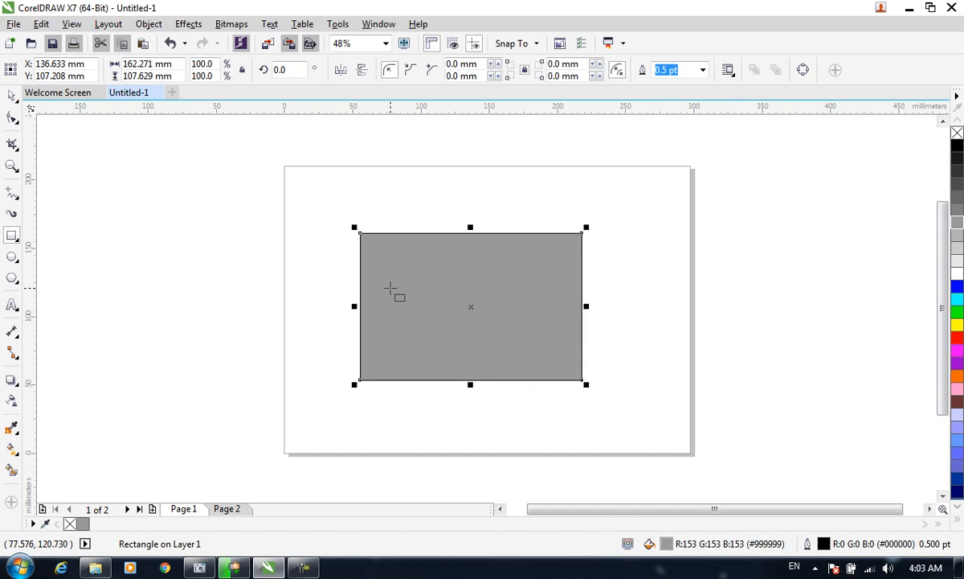
- Round the rectangle's upper-left and upper-right corners with the Smooth tool
{"action": "left_click", "coordinate": [12, 119]}
{"action": "left_click", "coordinate": [12, 118]}
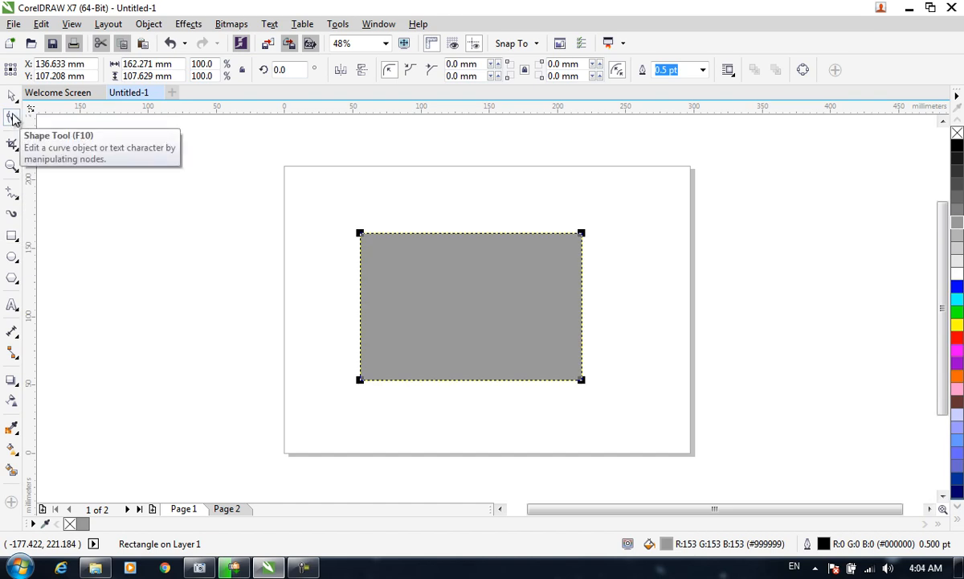
{"action": "left_click", "coordinate": [12, 119]}
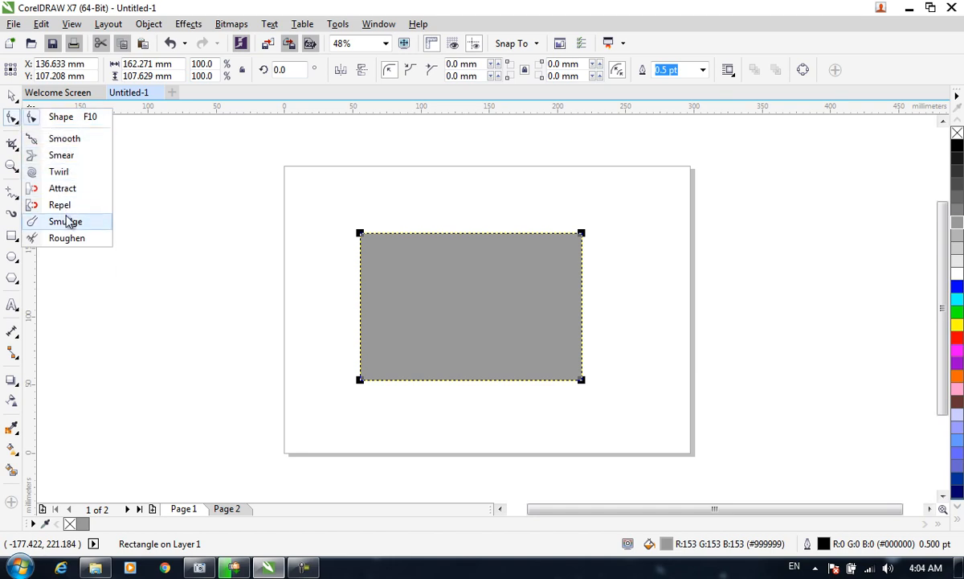
{"action": "left_click", "coordinate": [73, 140]}
{"action": "scroll", "coordinate": [386, 232], "scroll_direction": "up", "scroll_amount": 4}
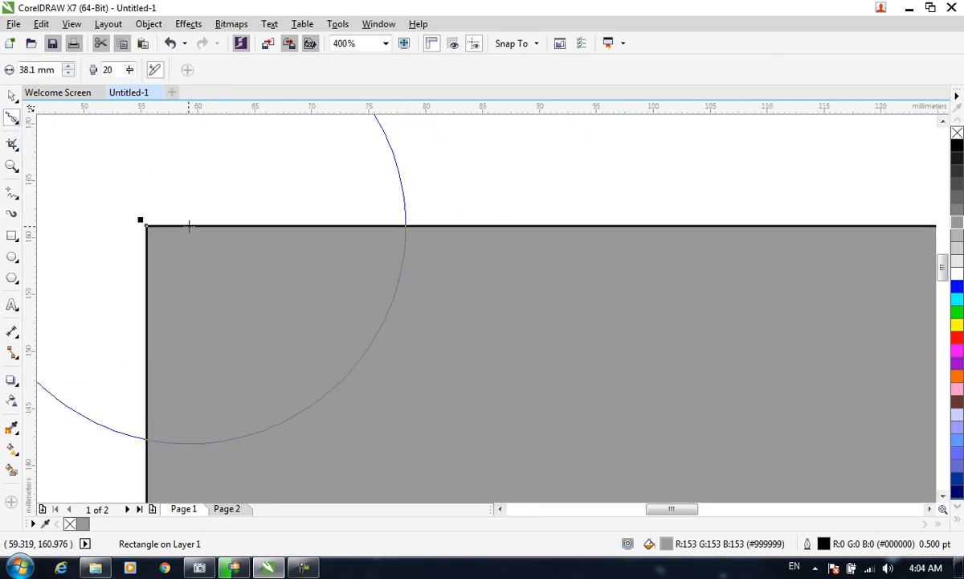
{"action": "mouse_move", "coordinate": [143, 224]}
{"action": "left_mouse_down"}
{"action": "mouse_move", "coordinate": [207, 238]}
{"action": "mouse_move", "coordinate": [250, 222]}
{"action": "mouse_move", "coordinate": [146, 247]}
{"action": "mouse_move", "coordinate": [260, 229]}
{"action": "left_mouse_up"}
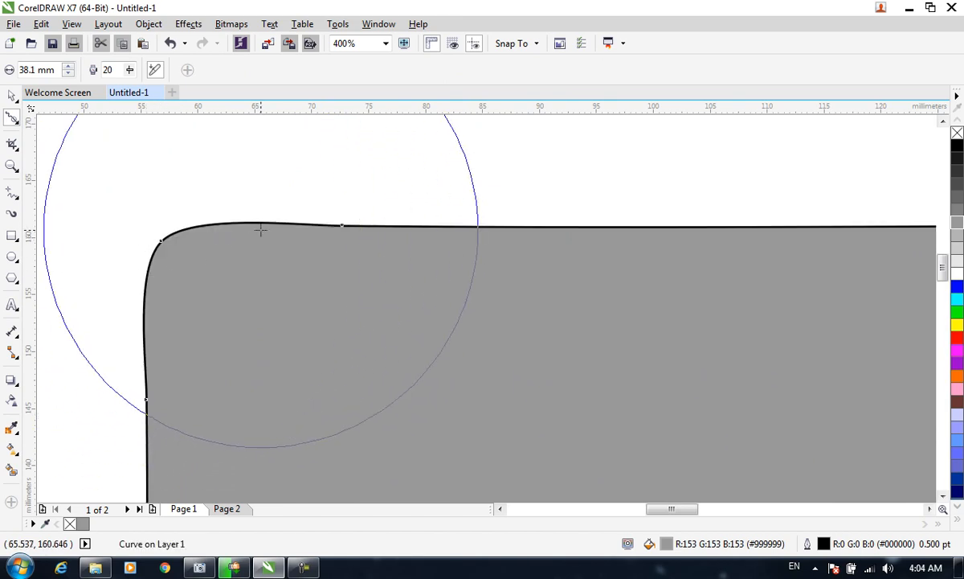
{"action": "scroll", "coordinate": [181, 244], "scroll_direction": "down", "scroll_amount": 3}
{"action": "left_click_drag", "start_coordinate": [625, 238], "coordinate": [620, 265]}
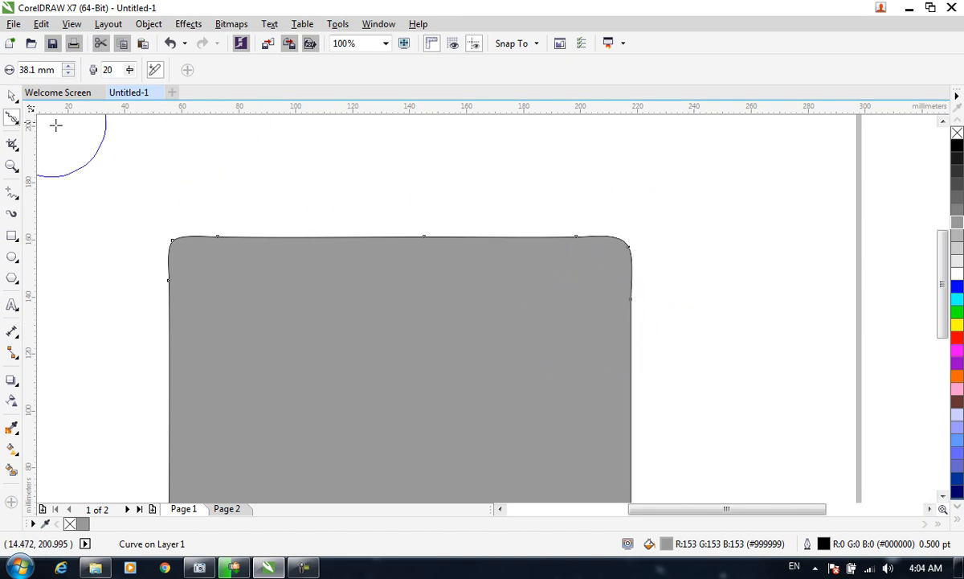
- Smear the shape's top edge into a horn pointing right, with an undercut beneath it and a slight bulge beside it
{"action": "left_click", "coordinate": [12, 119]}
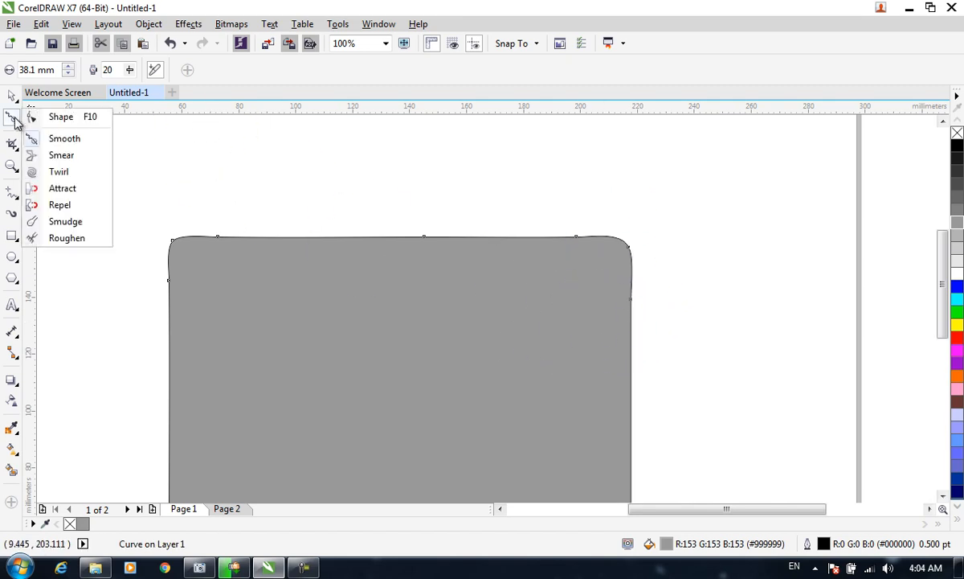
{"action": "left_click", "coordinate": [78, 160]}
{"action": "mouse_move", "coordinate": [324, 299]}
{"action": "left_mouse_down"}
{"action": "mouse_move", "coordinate": [329, 222]}
{"action": "mouse_move", "coordinate": [384, 195]}
{"action": "mouse_move", "coordinate": [517, 159]}
{"action": "mouse_move", "coordinate": [494, 169]}
{"action": "left_mouse_up"}
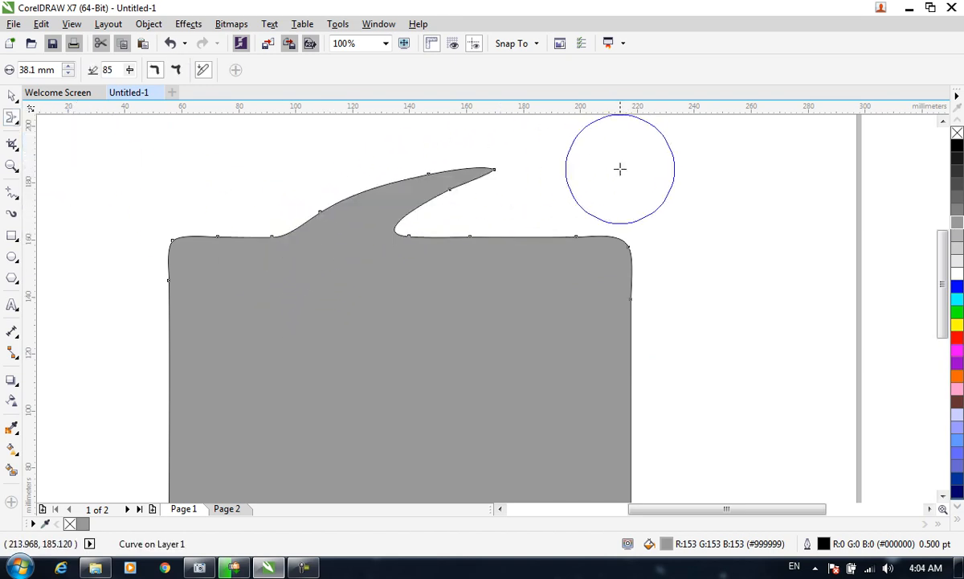
{"action": "scroll", "coordinate": [408, 259], "scroll_direction": "down", "scroll_amount": 1}
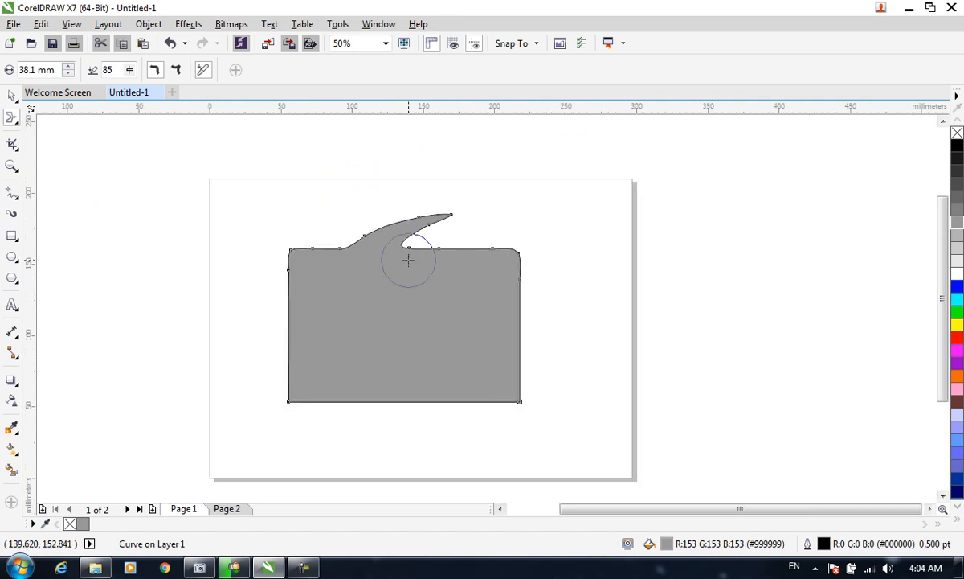
{"action": "mouse_move", "coordinate": [408, 259]}
{"action": "left_mouse_down"}
{"action": "mouse_move", "coordinate": [457, 247]}
{"action": "mouse_move", "coordinate": [415, 242]}
{"action": "mouse_move", "coordinate": [382, 264]}
{"action": "left_mouse_up"}
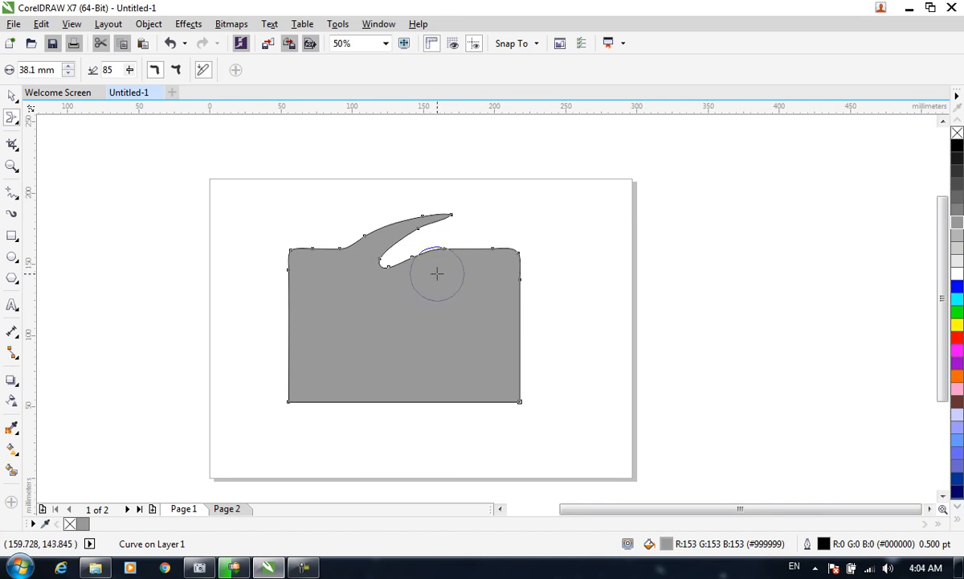
{"action": "mouse_move", "coordinate": [437, 274]}
{"action": "left_mouse_down"}
{"action": "mouse_move", "coordinate": [438, 248]}
{"action": "mouse_move", "coordinate": [478, 267]}
{"action": "mouse_move", "coordinate": [454, 251]}
{"action": "left_mouse_up"}
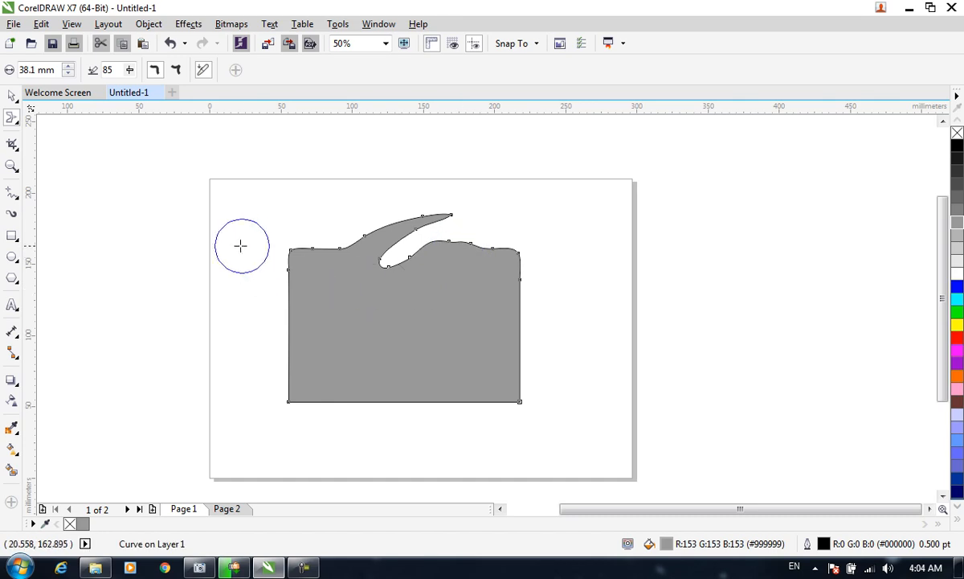
- Twirl the horn on the top edge and the shape's upper-right, lower-right and lower-left corners into curls
{"action": "left_click", "coordinate": [11, 122]}
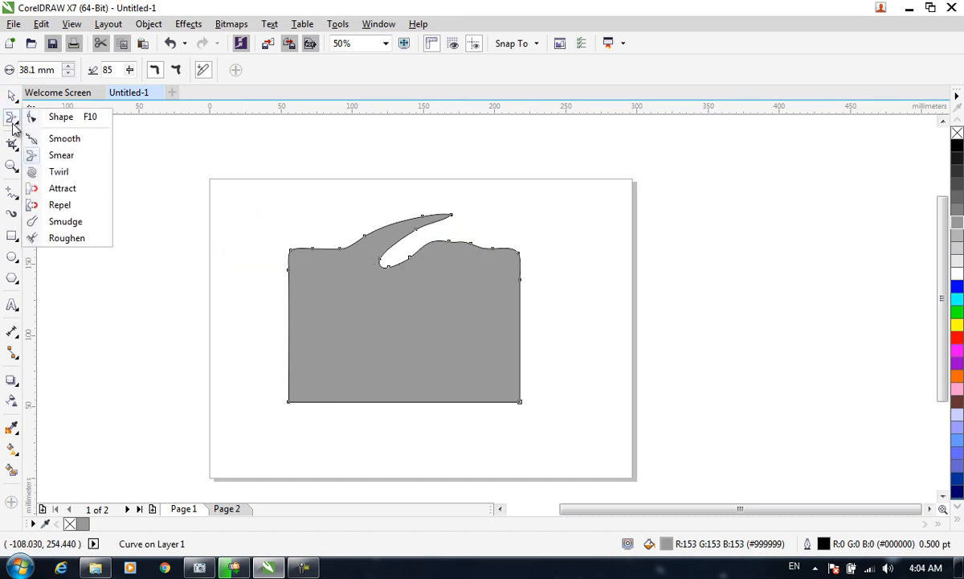
{"action": "left_click", "coordinate": [59, 172]}
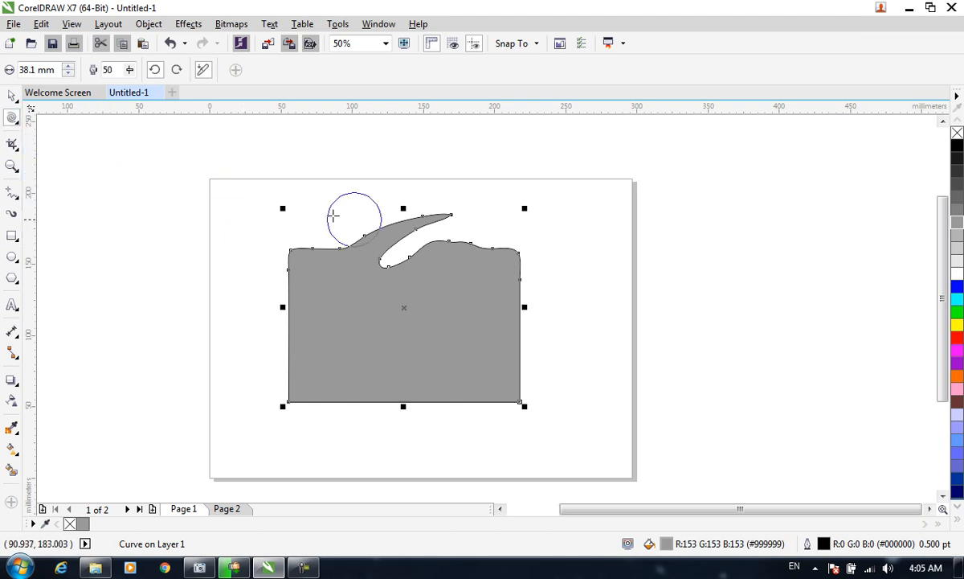
{"action": "left_click_drag", "start_coordinate": [396, 233], "coordinate": [397, 233]}
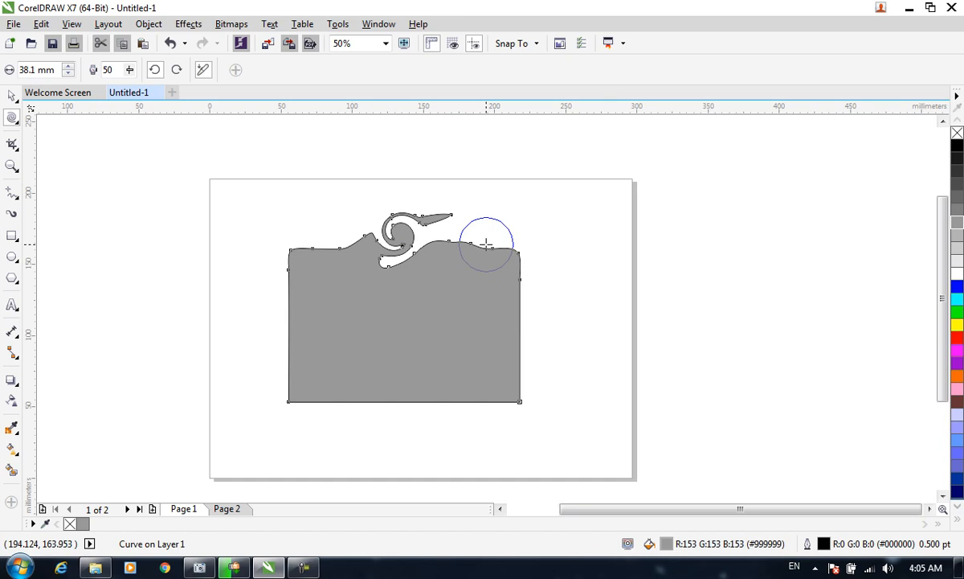
{"action": "left_click_drag", "start_coordinate": [511, 254], "coordinate": [512, 253]}
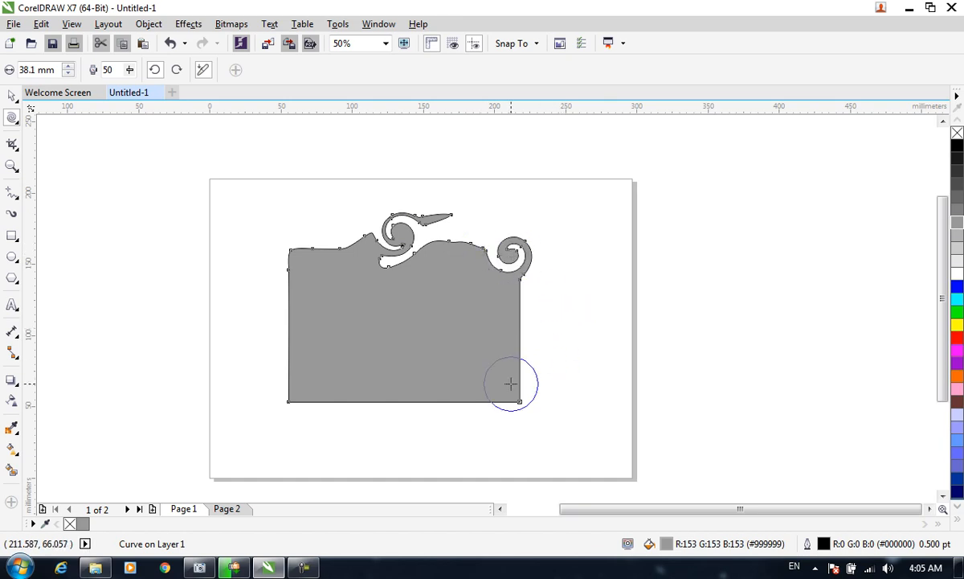
{"action": "left_click_drag", "start_coordinate": [518, 395], "coordinate": [517, 394]}
{"action": "left_click_drag", "start_coordinate": [294, 392], "coordinate": [293, 394]}
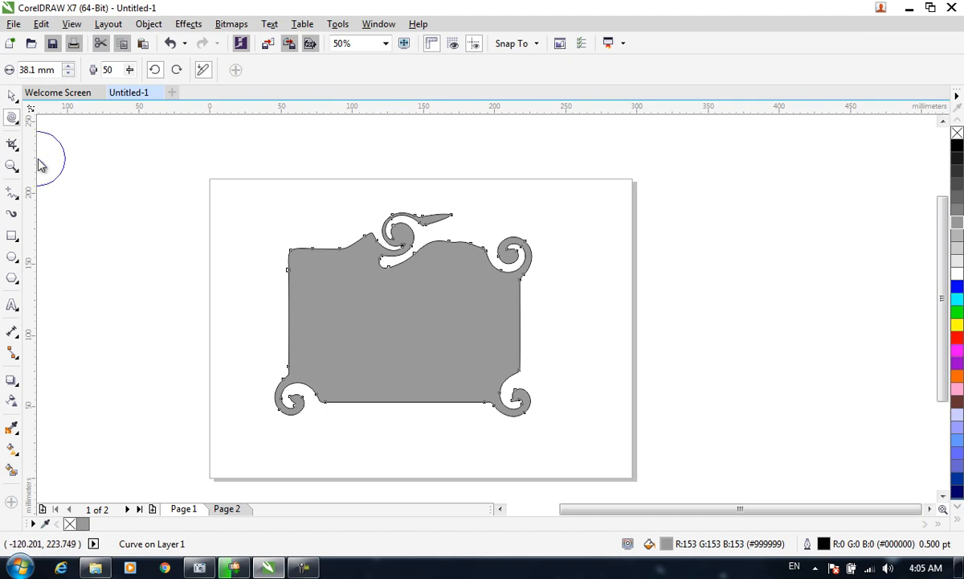
- Use the Attract tool to pull the horn tip and nearby top edge together, and to pinch the lower-right curl
{"action": "left_click", "coordinate": [12, 117]}
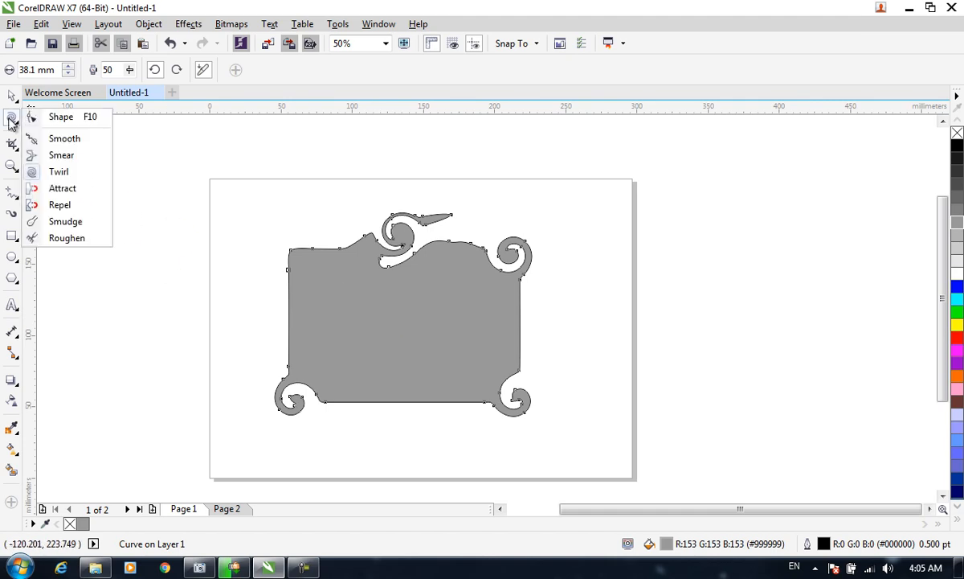
{"action": "left_click", "coordinate": [63, 190]}
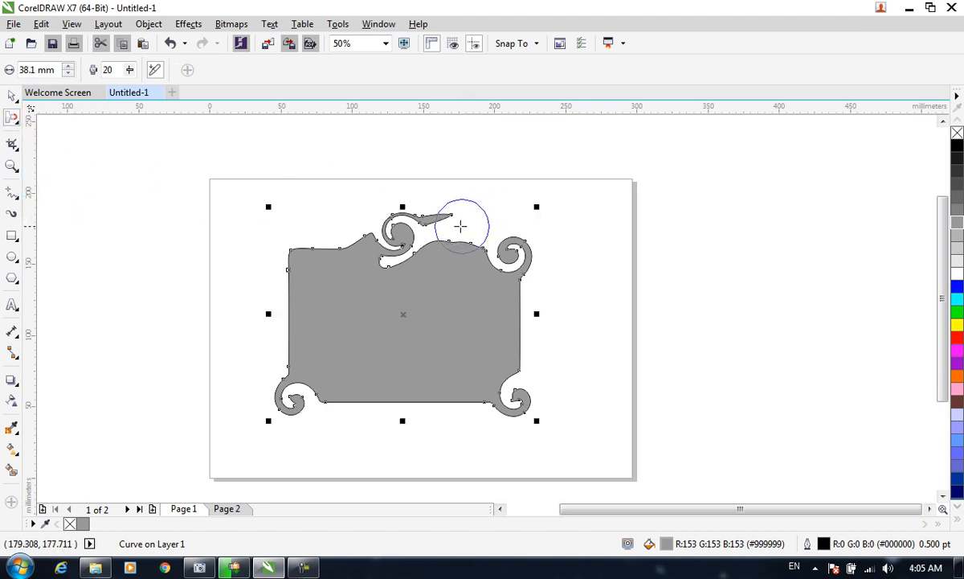
{"action": "mouse_move", "coordinate": [446, 229]}
{"action": "left_mouse_down"}
{"action": "mouse_move", "coordinate": [442, 215]}
{"action": "mouse_move", "coordinate": [447, 225]}
{"action": "left_mouse_up"}
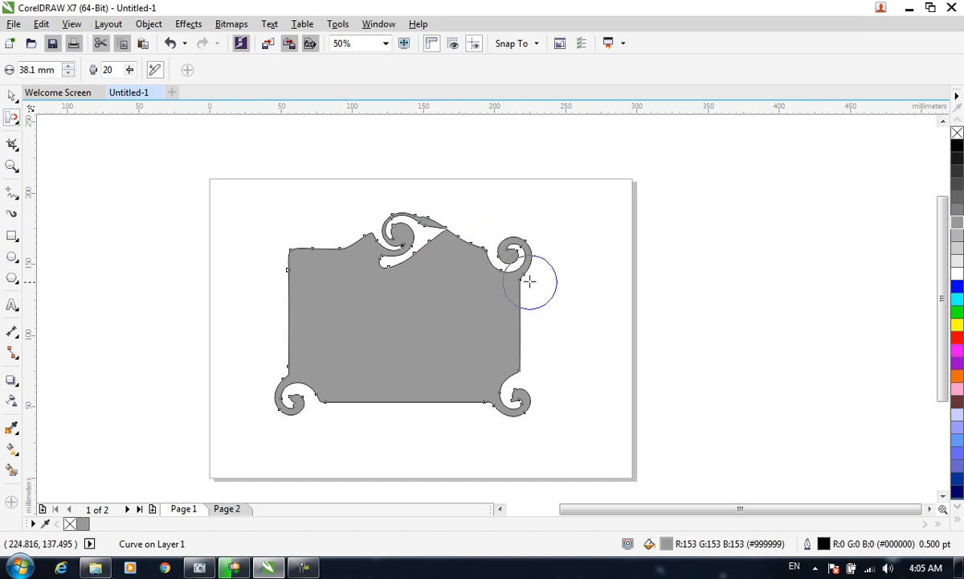
{"action": "left_click_drag", "start_coordinate": [516, 384], "coordinate": [519, 388]}
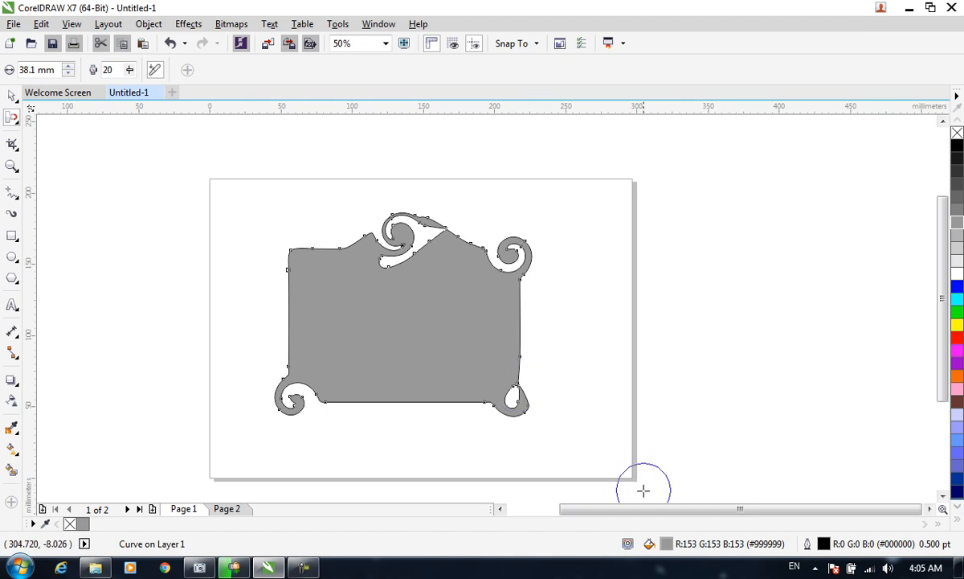
- Push the outline of the shape's lower-left curl outward with the Repel tool
{"action": "left_click", "coordinate": [14, 118]}
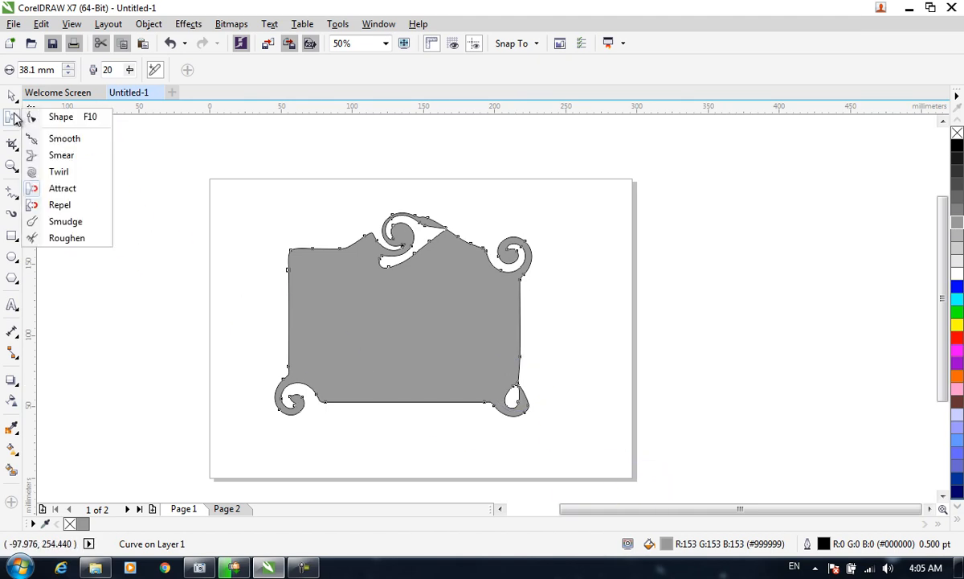
{"action": "left_click", "coordinate": [60, 205]}
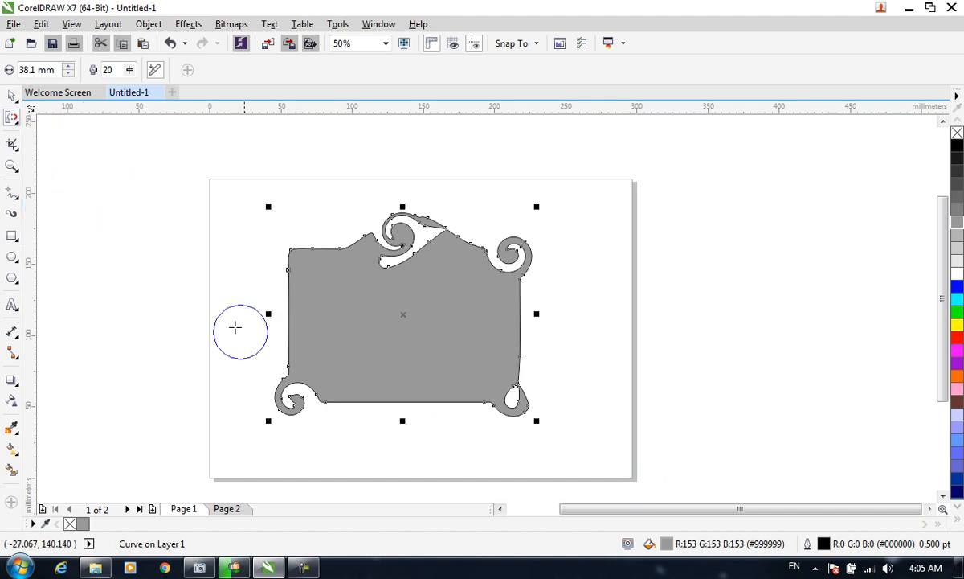
{"action": "left_click", "coordinate": [303, 393]}
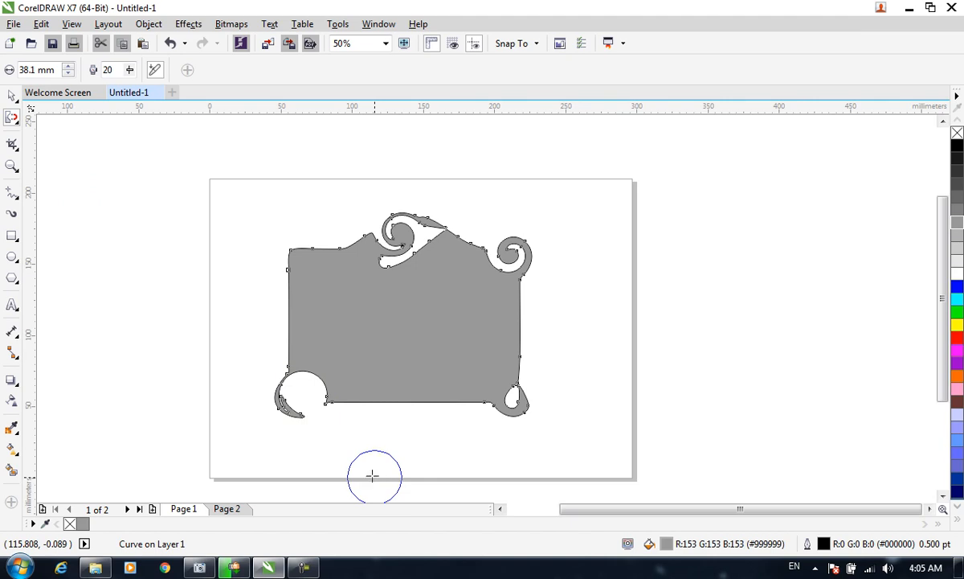
- Smudge with an 11.27 mm nib, pulling a long wavy arm from the shape's left edge and cutting a slot into its right edge
{"action": "left_click", "coordinate": [12, 119]}
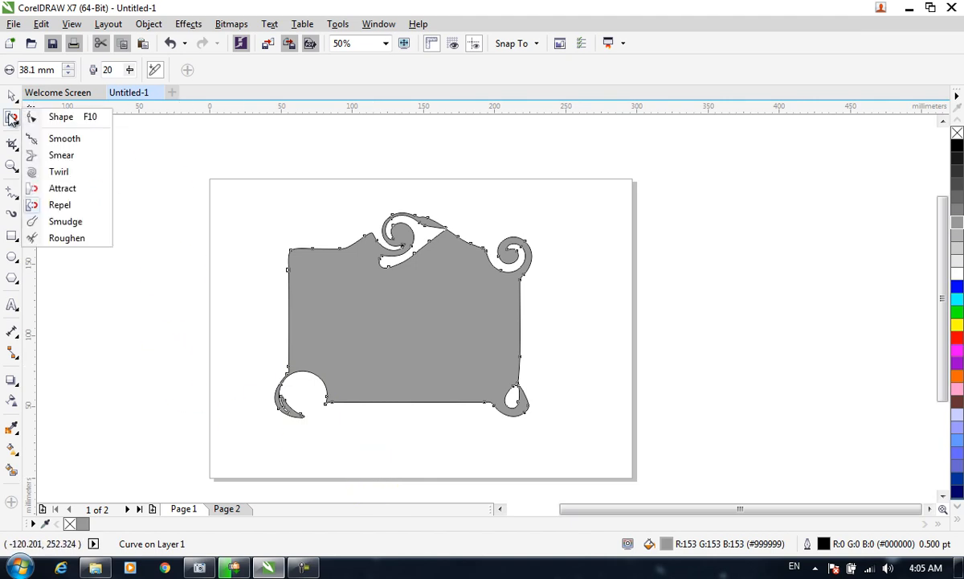
{"action": "left_click", "coordinate": [64, 225]}
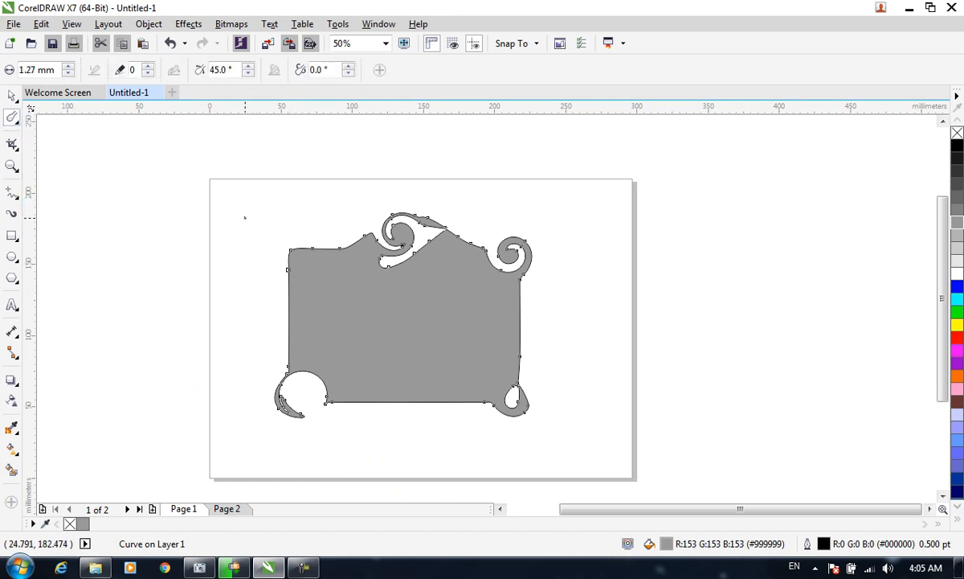
{"action": "left_click_drag", "start_coordinate": [70, 70], "coordinate": [71, 1]}
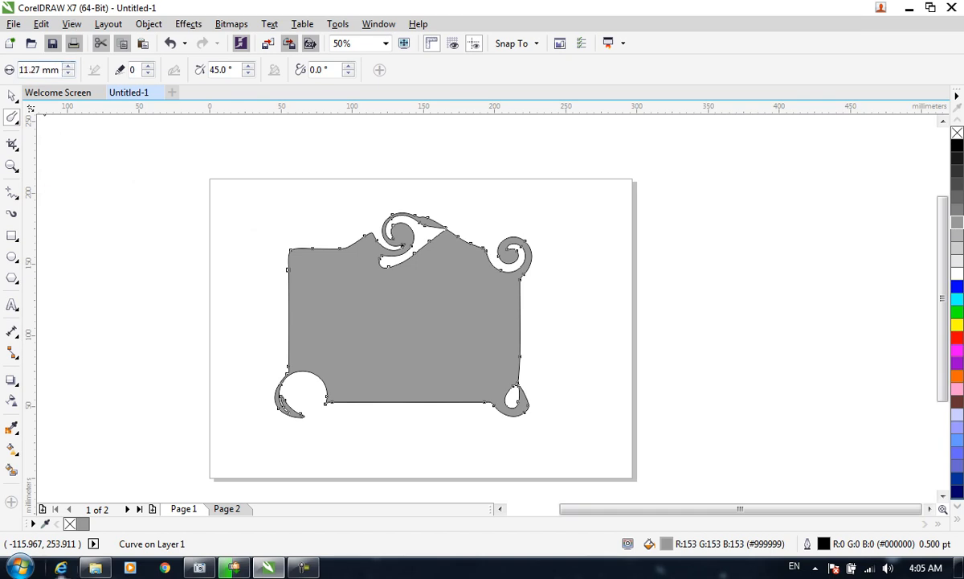
{"action": "mouse_move", "coordinate": [296, 304]}
{"action": "left_mouse_down"}
{"action": "mouse_move", "coordinate": [199, 320]}
{"action": "mouse_move", "coordinate": [134, 312]}
{"action": "mouse_move", "coordinate": [88, 280]}
{"action": "left_mouse_up"}
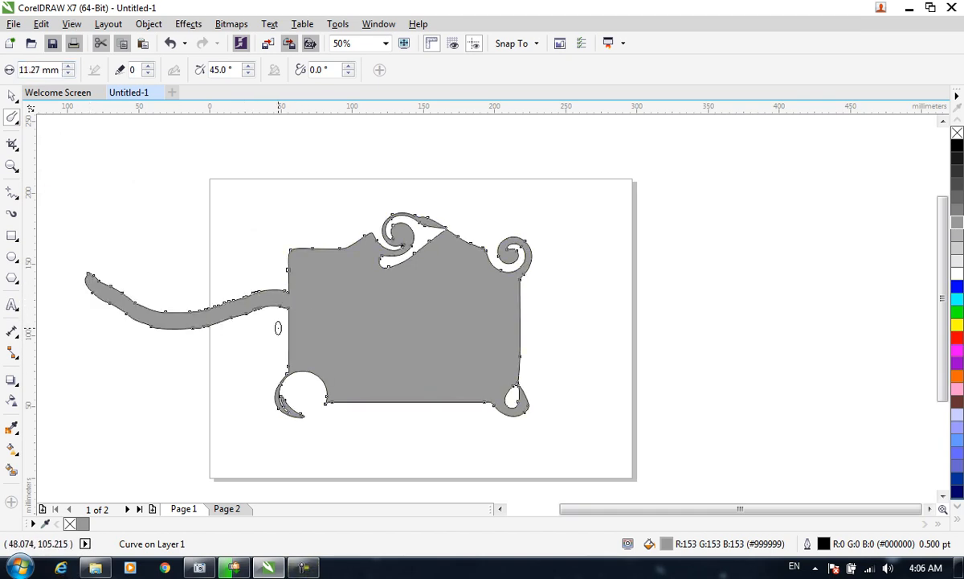
{"action": "left_click_drag", "start_coordinate": [538, 295], "coordinate": [448, 299]}
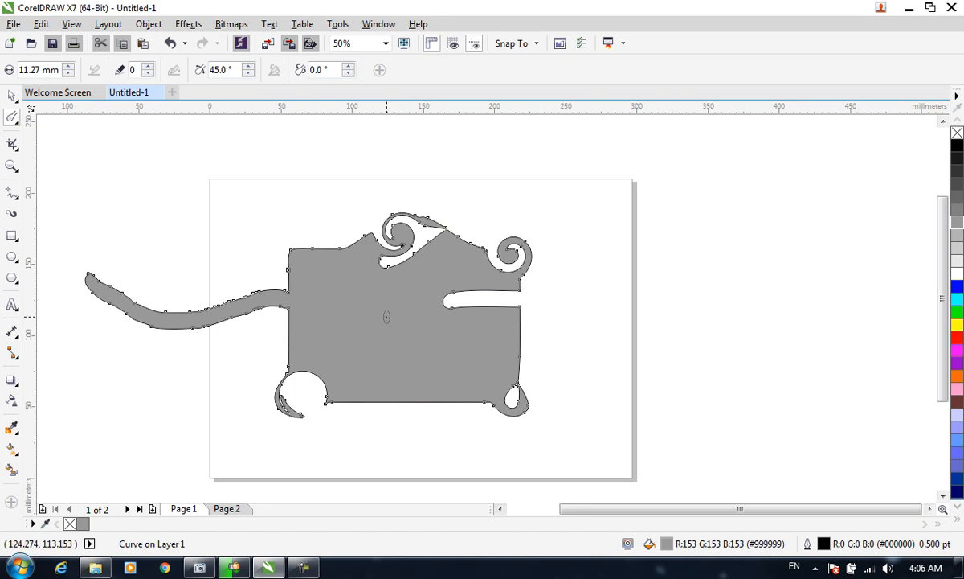
- Roughen part of the shape's bottom edge into a zigzag with the nib size set to 6.87 mm
{"action": "left_click", "coordinate": [12, 121]}
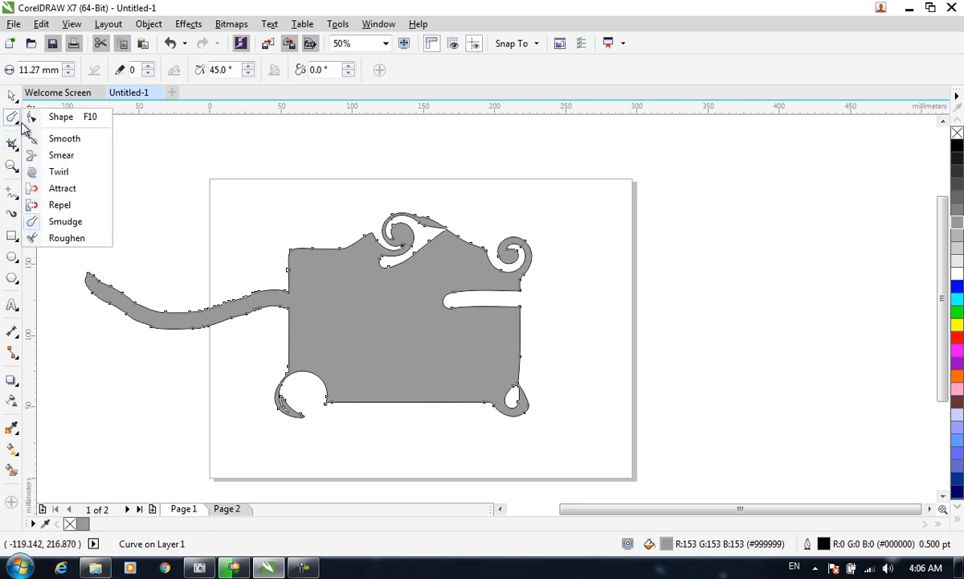
{"action": "left_click", "coordinate": [67, 237]}
{"action": "scroll", "coordinate": [361, 406], "scroll_direction": "up", "scroll_amount": 2}
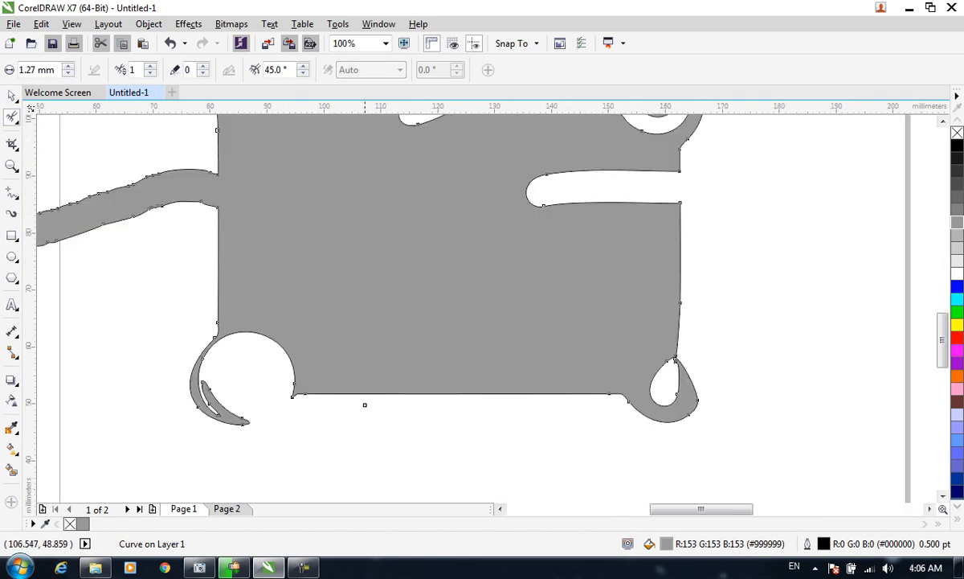
{"action": "scroll", "coordinate": [370, 400], "scroll_direction": "up", "scroll_amount": 1}
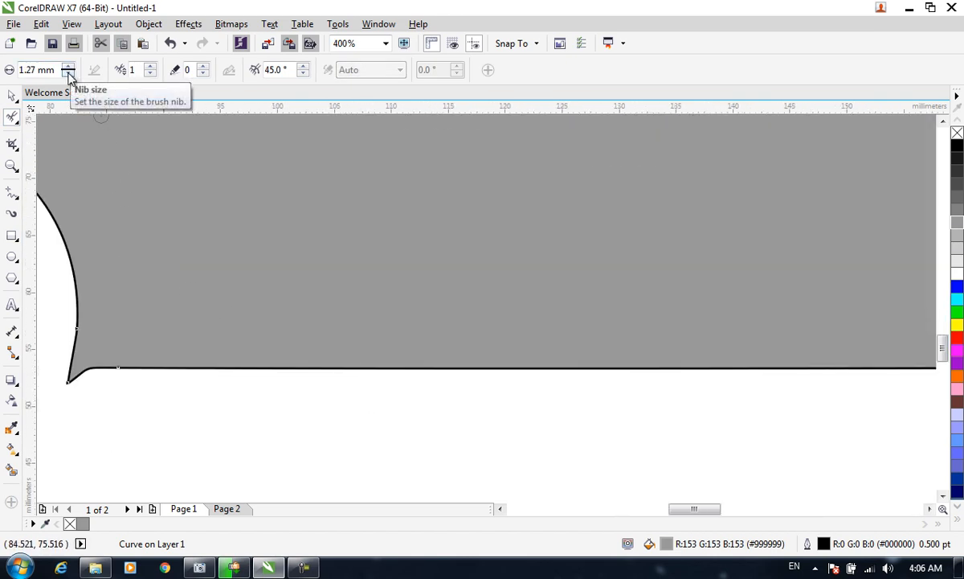
{"action": "left_click_drag", "start_coordinate": [68, 70], "coordinate": [66, 37]}
{"action": "mouse_move", "coordinate": [223, 348]}
{"action": "left_mouse_down"}
{"action": "mouse_move", "coordinate": [243, 361]}
{"action": "mouse_move", "coordinate": [603, 361]}
{"action": "left_mouse_up"}
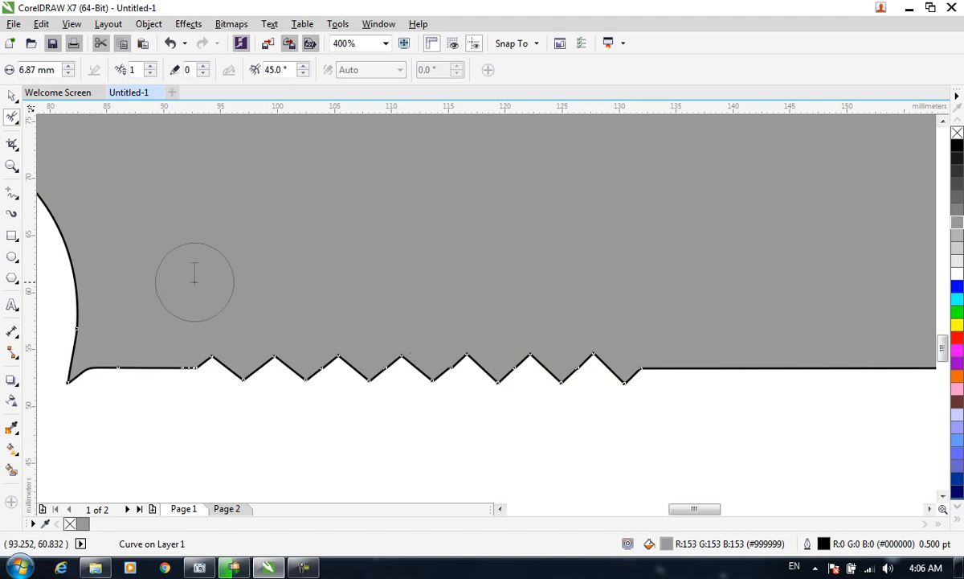
- Smooth the zigzag on the bottom edge with an 11.9 mm nib and a rate of 100, and undo the smoothing
{"action": "left_click", "coordinate": [12, 121]}
{"action": "left_click", "coordinate": [45, 142]}
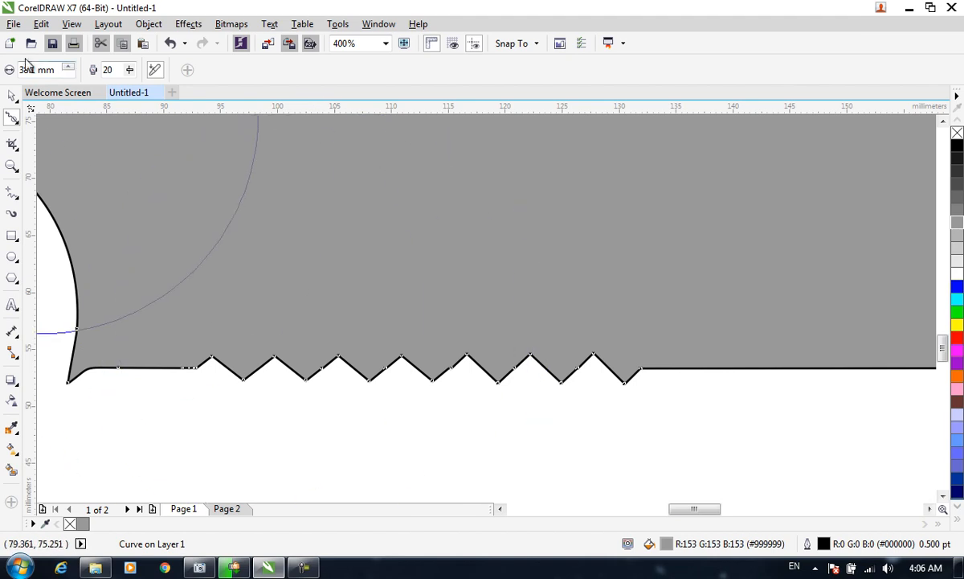
{"action": "left_click_drag", "start_coordinate": [68, 78], "coordinate": [70, 267]}
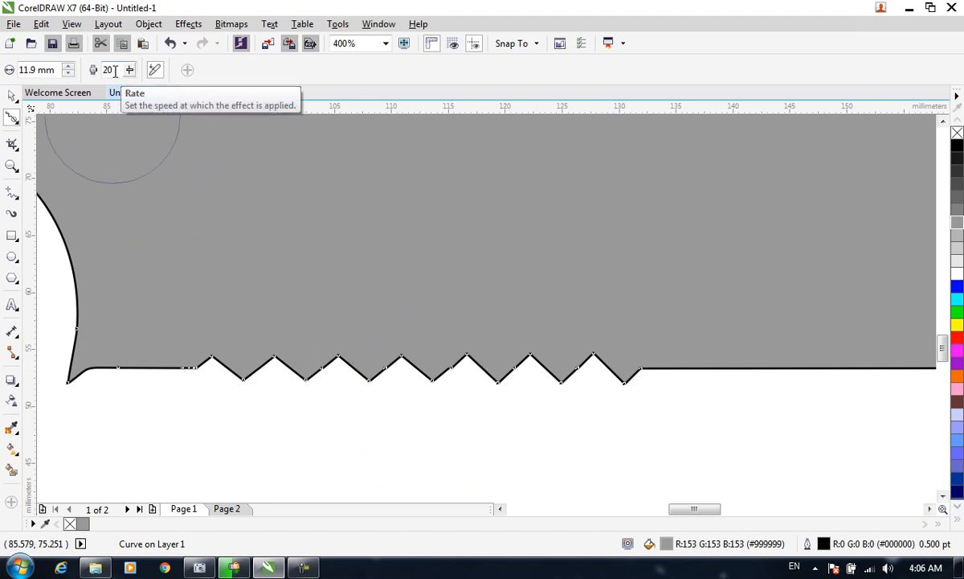
{"action": "left_click_drag", "start_coordinate": [130, 72], "coordinate": [172, 90]}
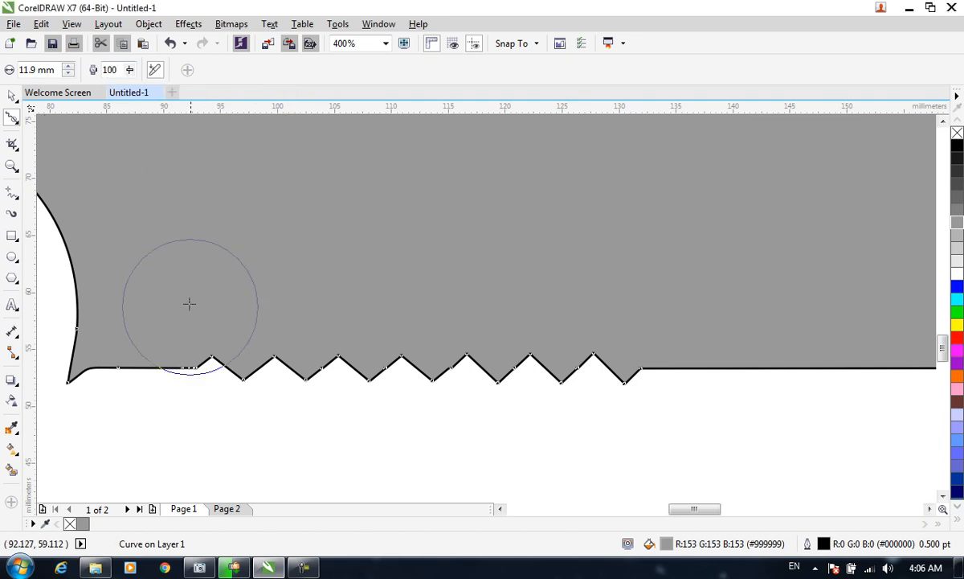
{"action": "mouse_move", "coordinate": [212, 358]}
{"action": "left_mouse_down"}
{"action": "mouse_move", "coordinate": [389, 379]}
{"action": "mouse_move", "coordinate": [622, 378]}
{"action": "left_mouse_up"}
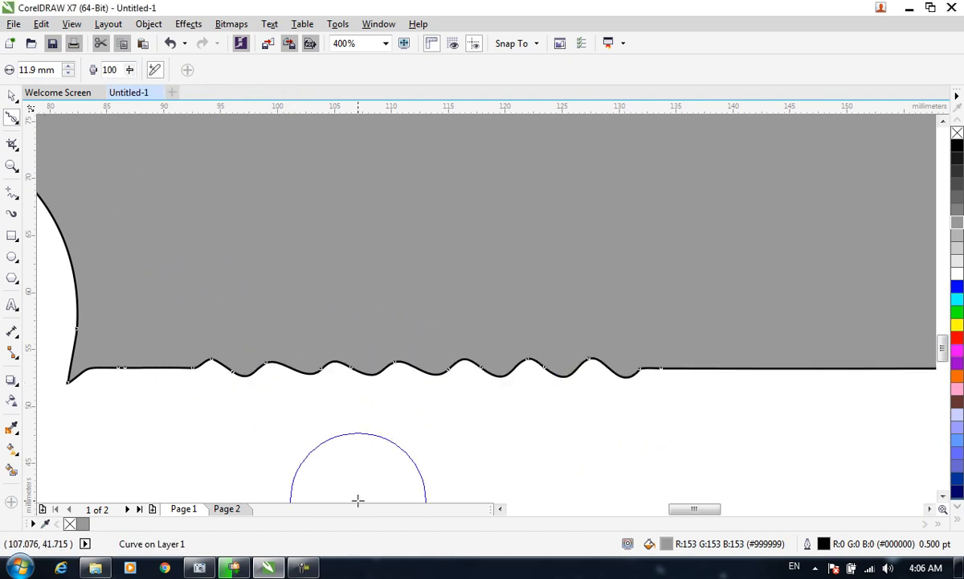
{"action": "key", "text": "ctrl+z"}
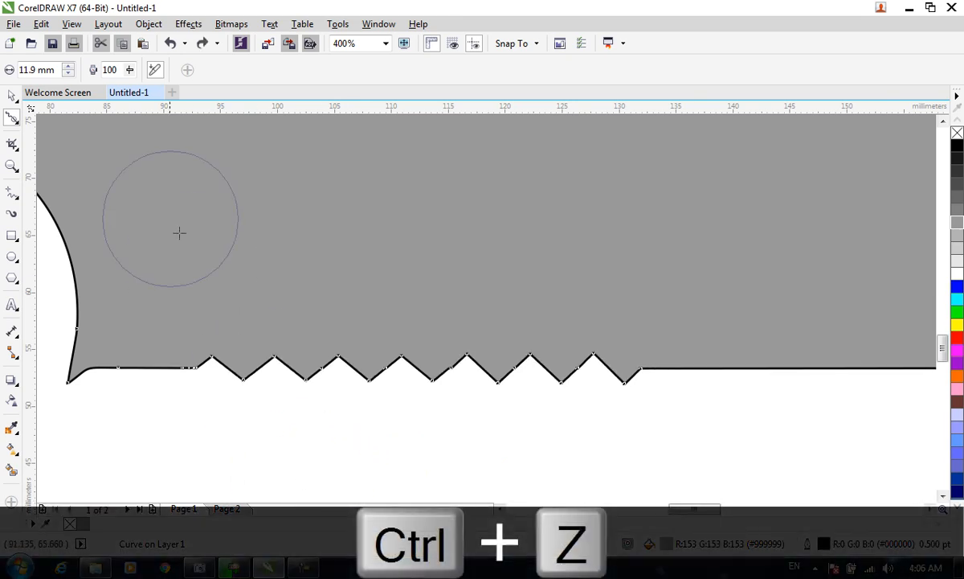
- Try smoothing the same bottom-edge zigzag with the rate lowered to 11, and undo the stroke
{"action": "left_click_drag", "start_coordinate": [131, 74], "coordinate": [67, 60]}
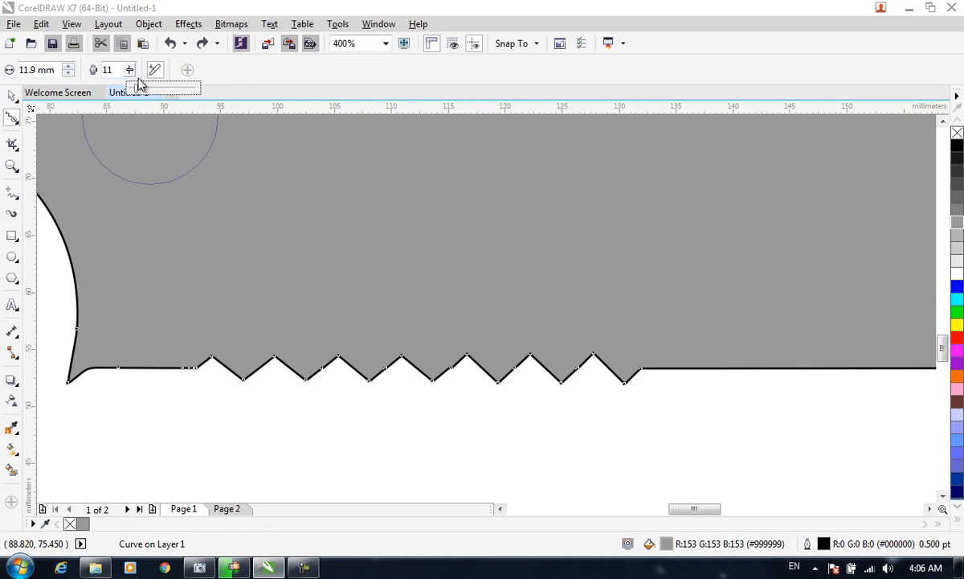
{"action": "left_click_drag", "start_coordinate": [135, 86], "coordinate": [138, 85]}
{"action": "left_click_drag", "start_coordinate": [178, 349], "coordinate": [663, 386]}
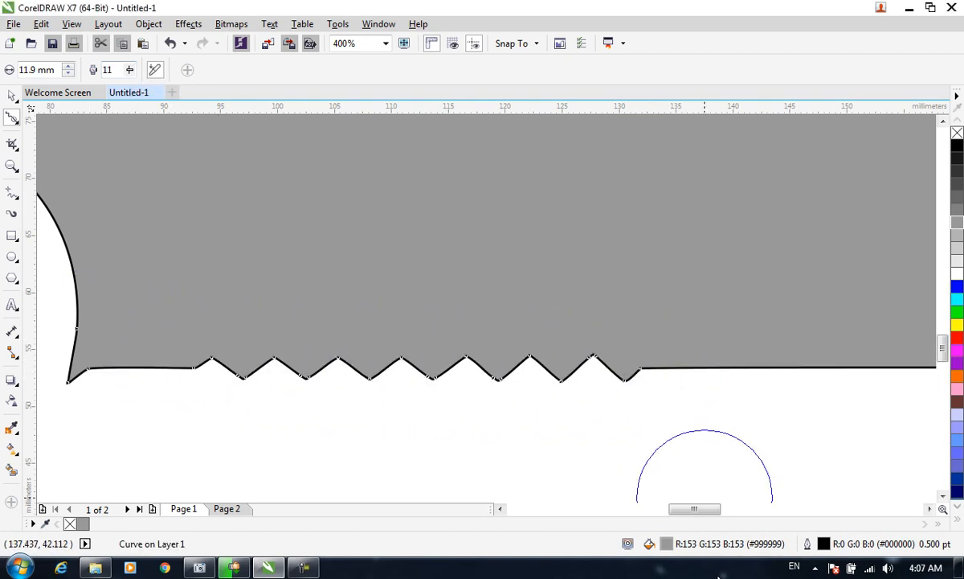
{"action": "key", "text": "ctrl+z"}
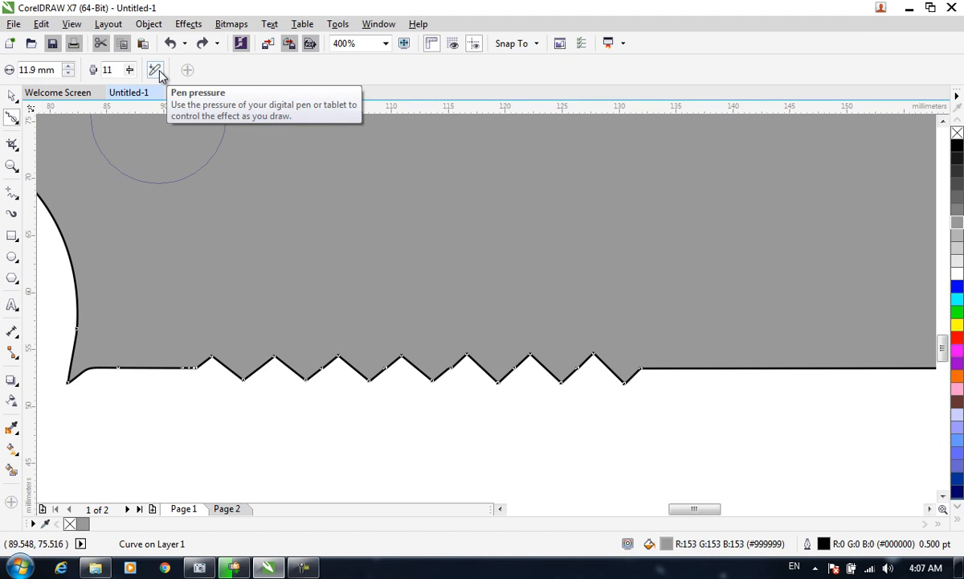
- Smear the bottom edge downward beside the zigzag, making one rounded bulge with smooth smear and one sharp point with pointy smear
{"action": "left_click", "coordinate": [16, 121]}
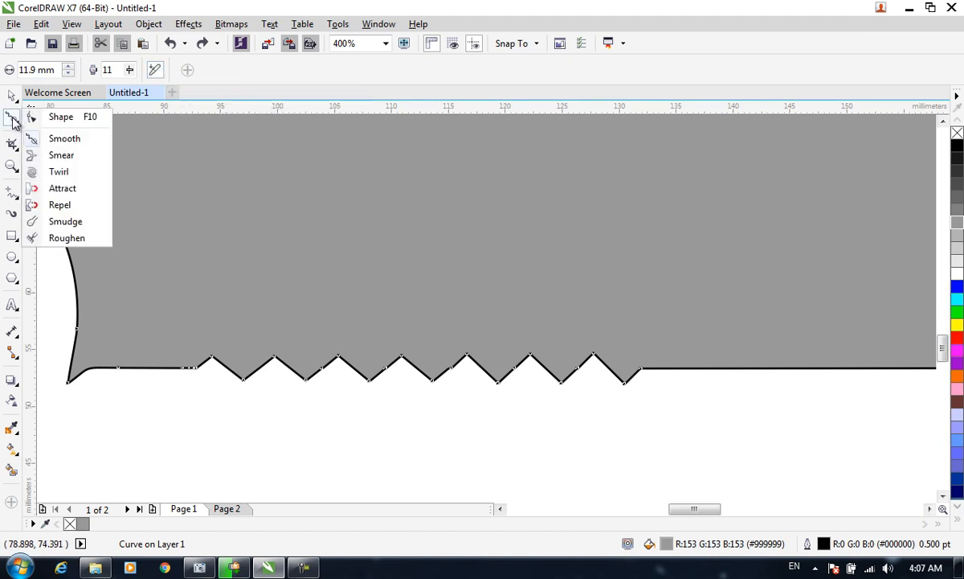
{"action": "left_click", "coordinate": [57, 158]}
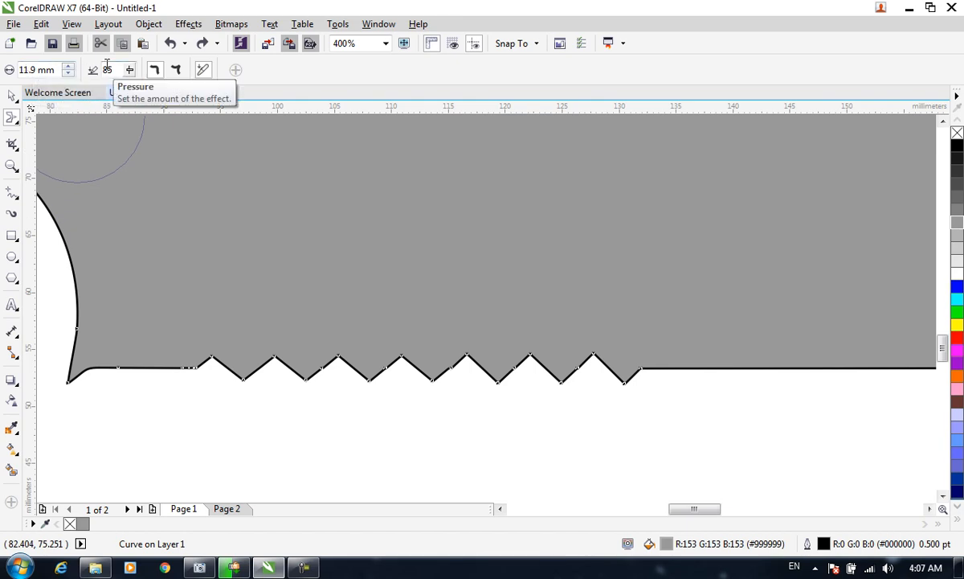
{"action": "mouse_move", "coordinate": [719, 353]}
{"action": "left_mouse_down"}
{"action": "mouse_move", "coordinate": [717, 393]}
{"action": "mouse_move", "coordinate": [699, 426]}
{"action": "left_mouse_up"}
{"action": "left_click", "coordinate": [176, 70]}
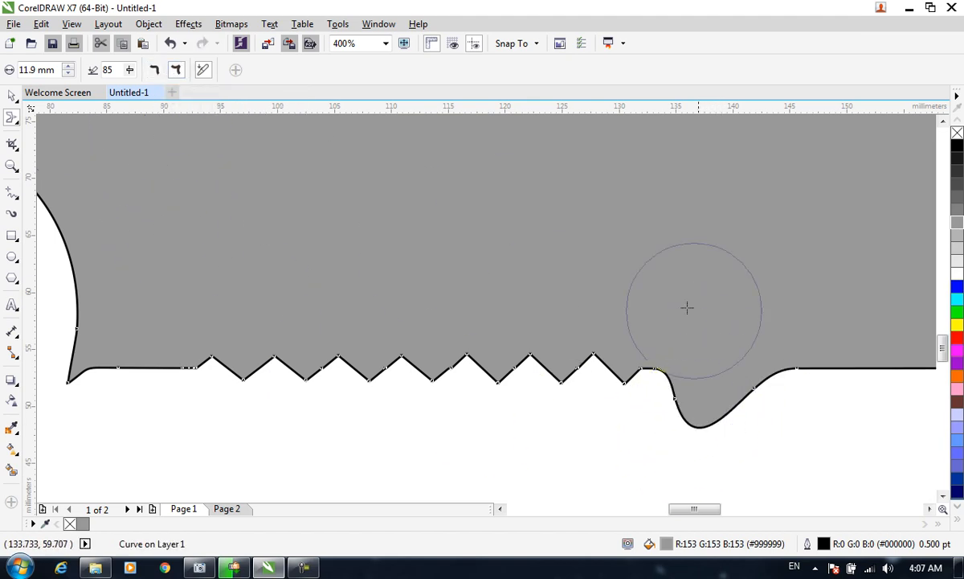
{"action": "left_click_drag", "start_coordinate": [874, 346], "coordinate": [842, 426]}
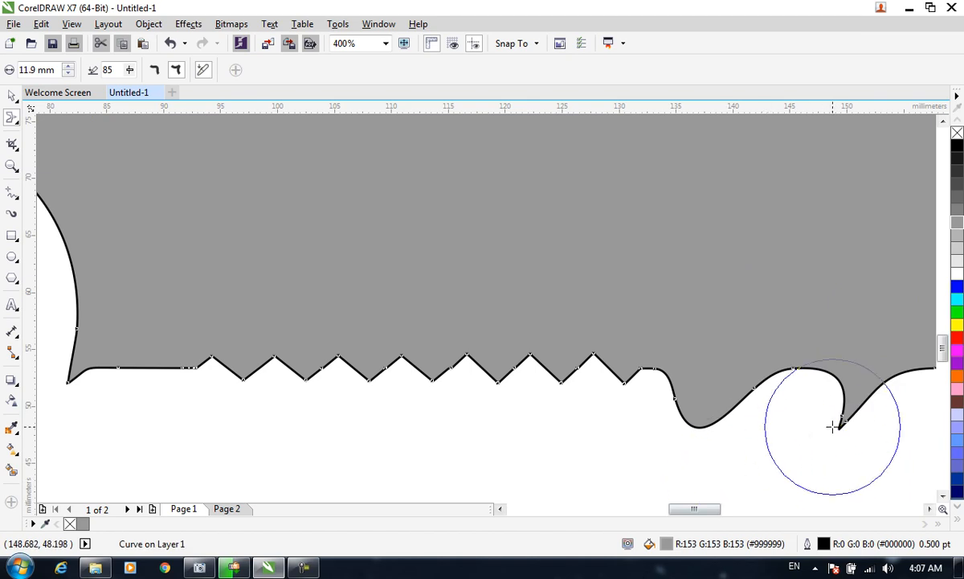
{"action": "left_click", "coordinate": [13, 118]}
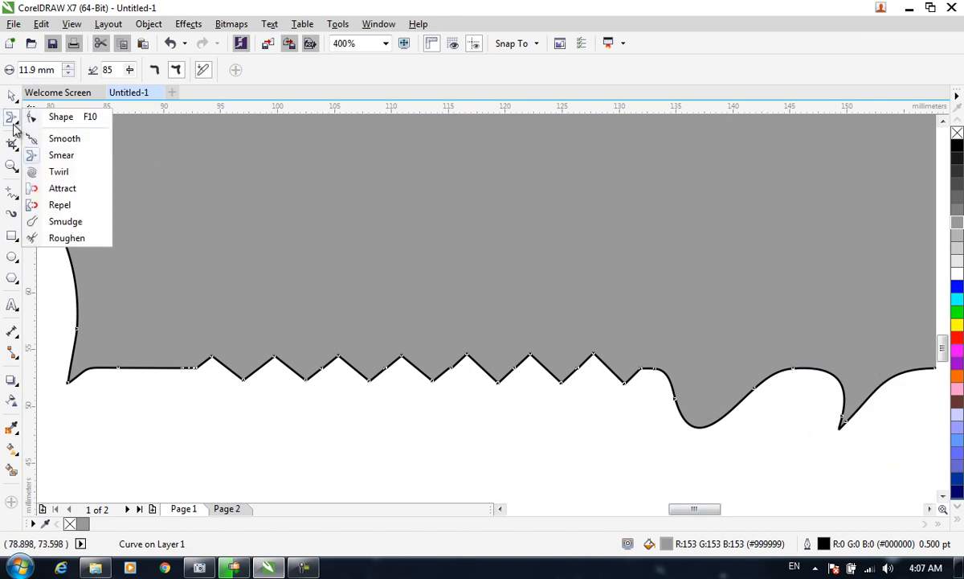
{"action": "left_click", "coordinate": [56, 170]}
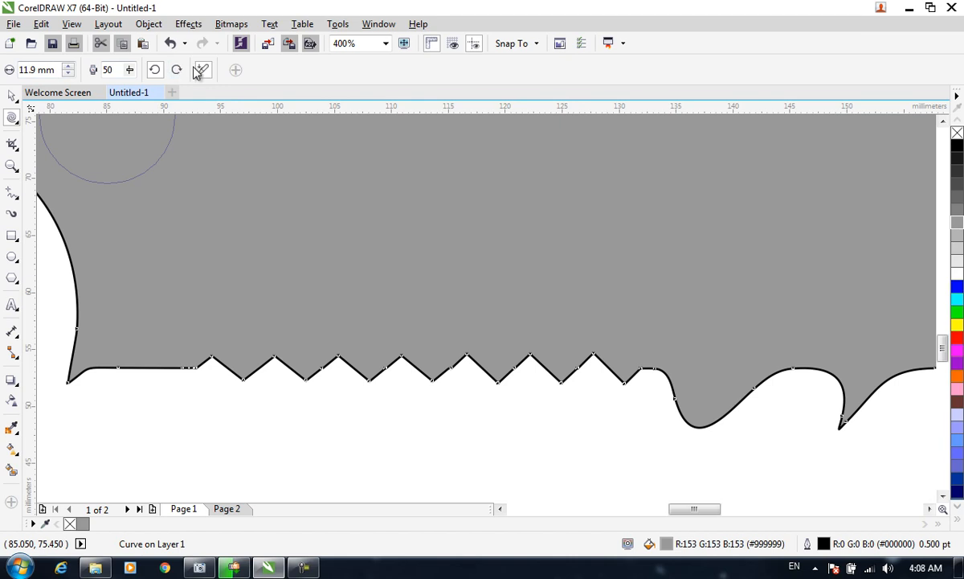
{"action": "left_click", "coordinate": [12, 119]}
{"action": "left_click", "coordinate": [42, 188]}
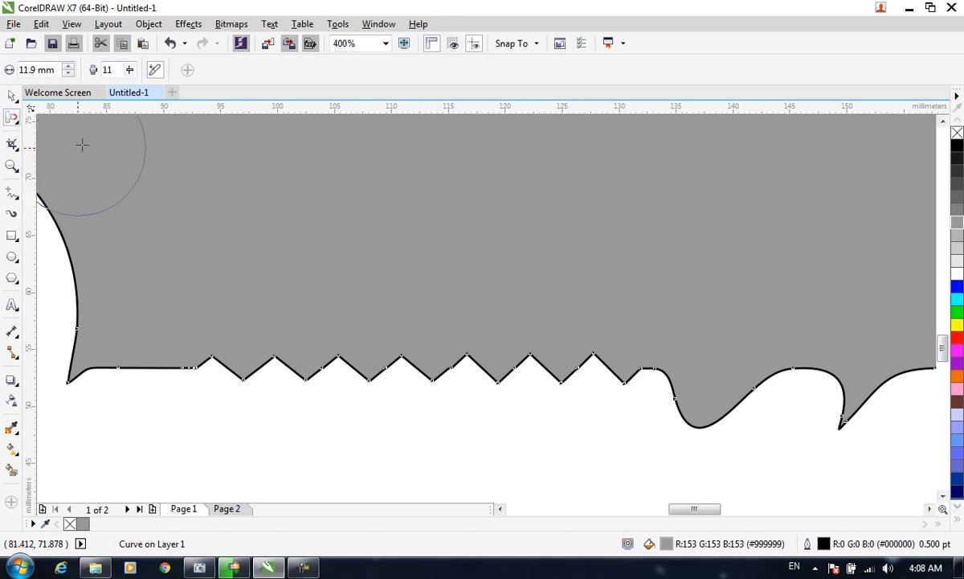
{"action": "left_click", "coordinate": [13, 141]}
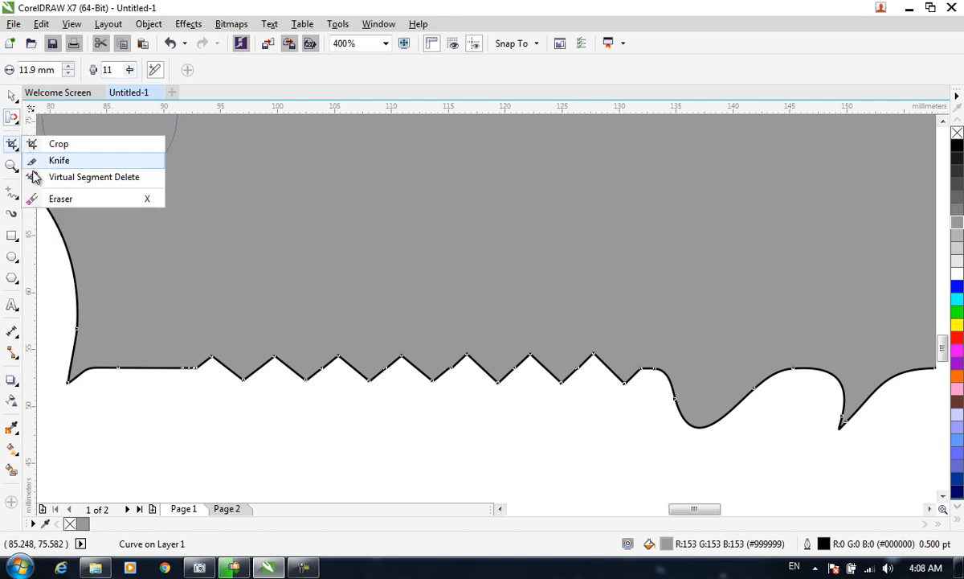
- Smudge a very long winding arm out of the shape's right edge with the 11.27 mm nib, and undo it
{"action": "left_click", "coordinate": [11, 119]}
{"action": "left_click", "coordinate": [52, 219]}
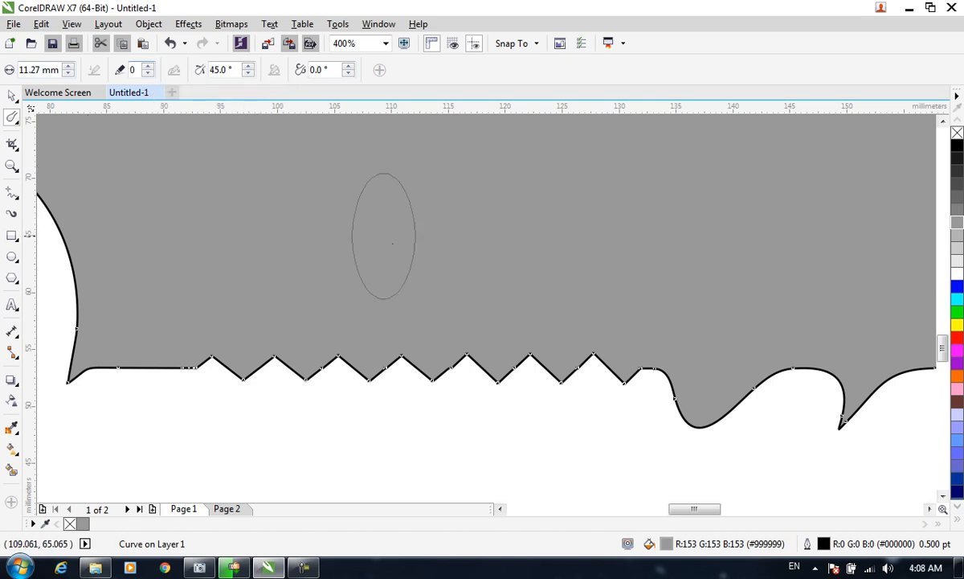
{"action": "scroll", "coordinate": [411, 263], "scroll_direction": "down", "scroll_amount": 4}
{"action": "mouse_move", "coordinate": [482, 238]}
{"action": "left_mouse_down"}
{"action": "mouse_move", "coordinate": [581, 252]}
{"action": "mouse_move", "coordinate": [729, 236]}
{"action": "mouse_move", "coordinate": [751, 295]}
{"action": "mouse_move", "coordinate": [692, 378]}
{"action": "mouse_move", "coordinate": [537, 363]}
{"action": "mouse_move", "coordinate": [457, 388]}
{"action": "mouse_move", "coordinate": [280, 380]}
{"action": "mouse_move", "coordinate": [187, 314]}
{"action": "mouse_move", "coordinate": [125, 363]}
{"action": "mouse_move", "coordinate": [194, 444]}
{"action": "mouse_move", "coordinate": [427, 499]}
{"action": "mouse_move", "coordinate": [708, 473]}
{"action": "mouse_move", "coordinate": [877, 383]}
{"action": "left_mouse_up"}
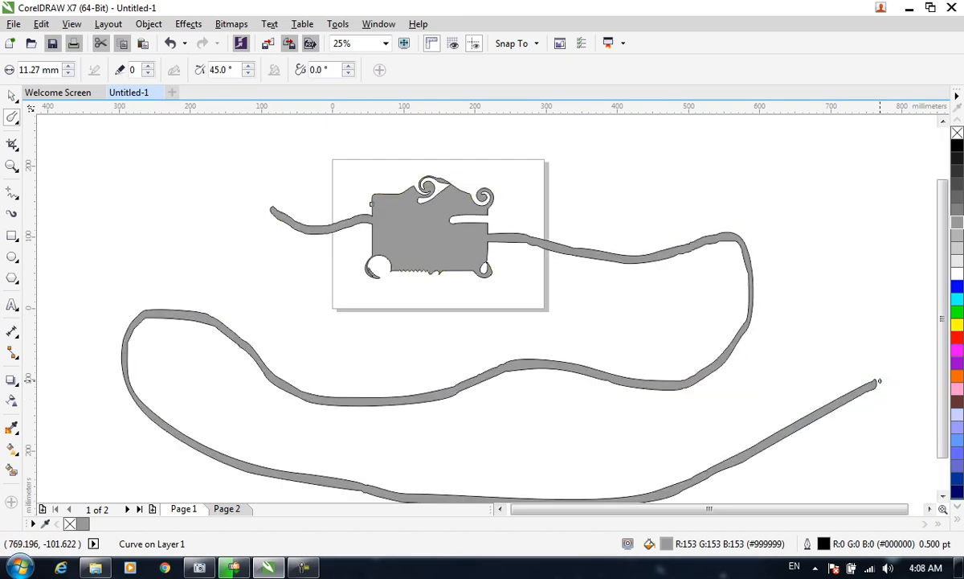
{"action": "key", "text": "ctrl+z"}
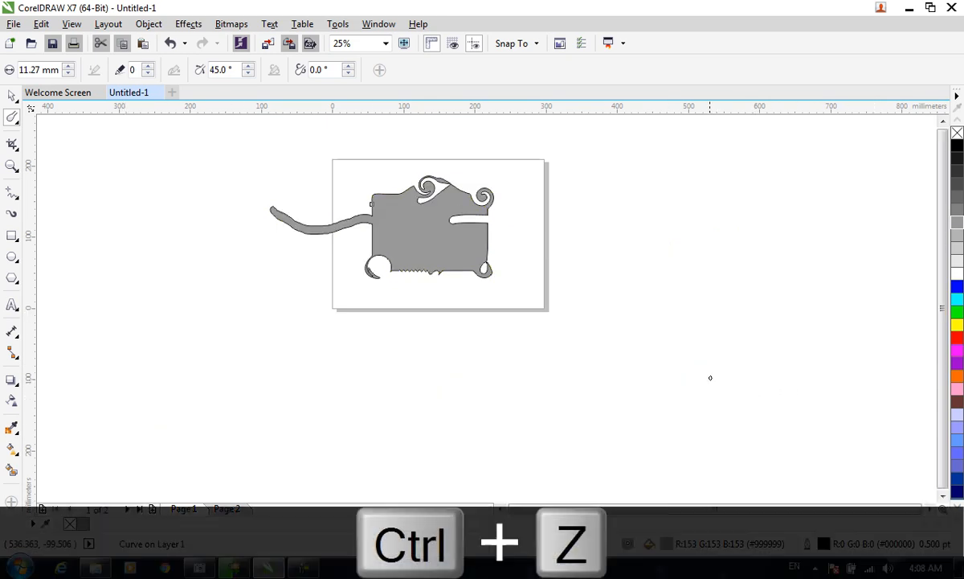
- Smudge a tapering spike out of the right edge with the dryout set to 3, and undo it
{"action": "scroll", "coordinate": [519, 265], "scroll_direction": "up", "scroll_amount": 1}
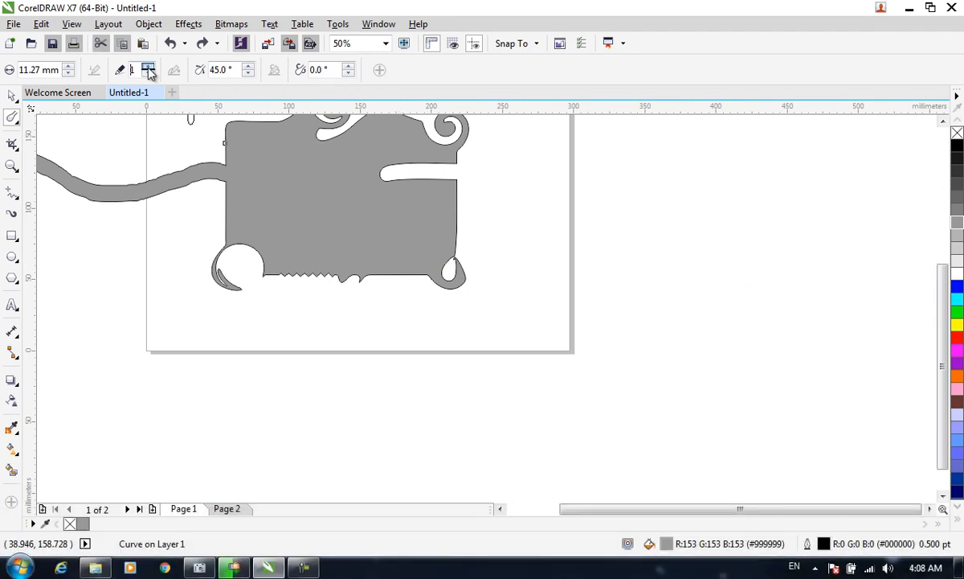
{"action": "left_click_drag", "start_coordinate": [456, 227], "coordinate": [549, 210]}
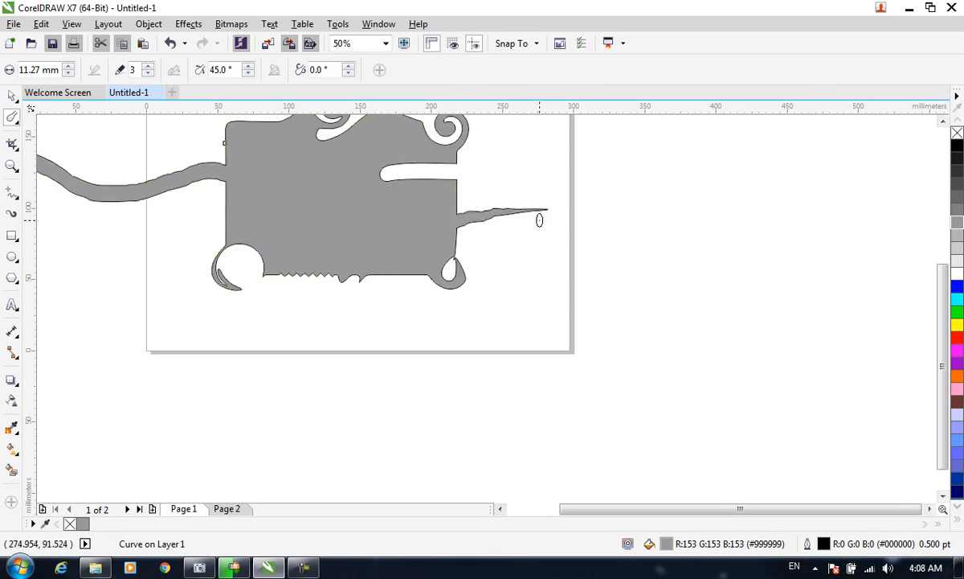
{"action": "key", "text": "ctrl+z"}
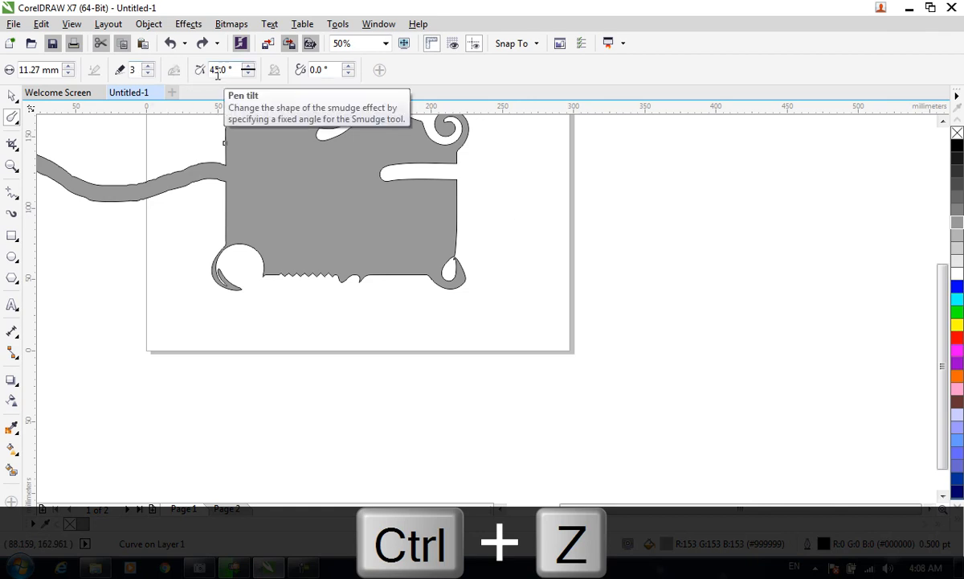
- Set the Smudge tool's pen tilt to 90° and its nib size to 17.17 mm
{"action": "left_click", "coordinate": [247, 70]}
{"action": "left_click_drag", "start_coordinate": [247, 70], "coordinate": [244, 30]}
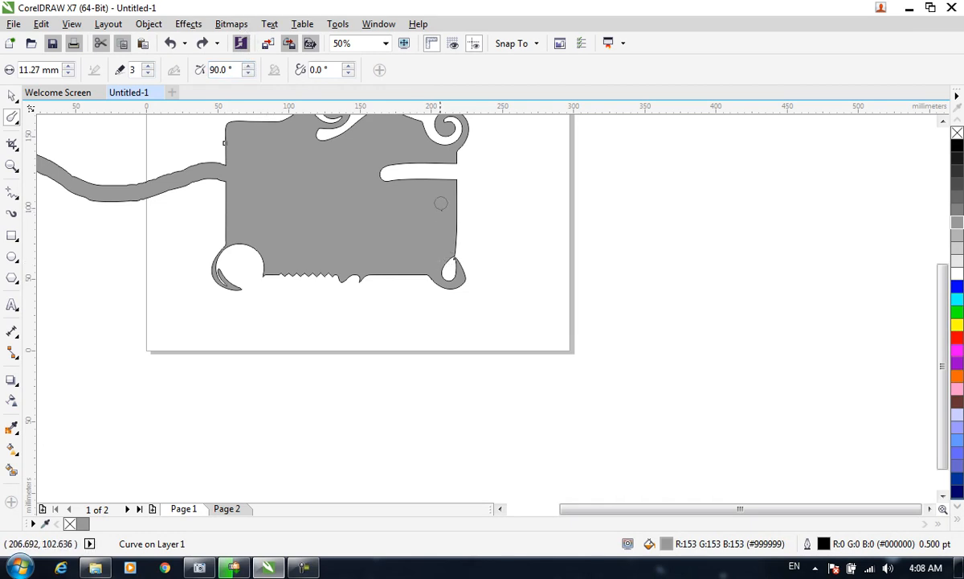
{"action": "left_click", "coordinate": [68, 66]}
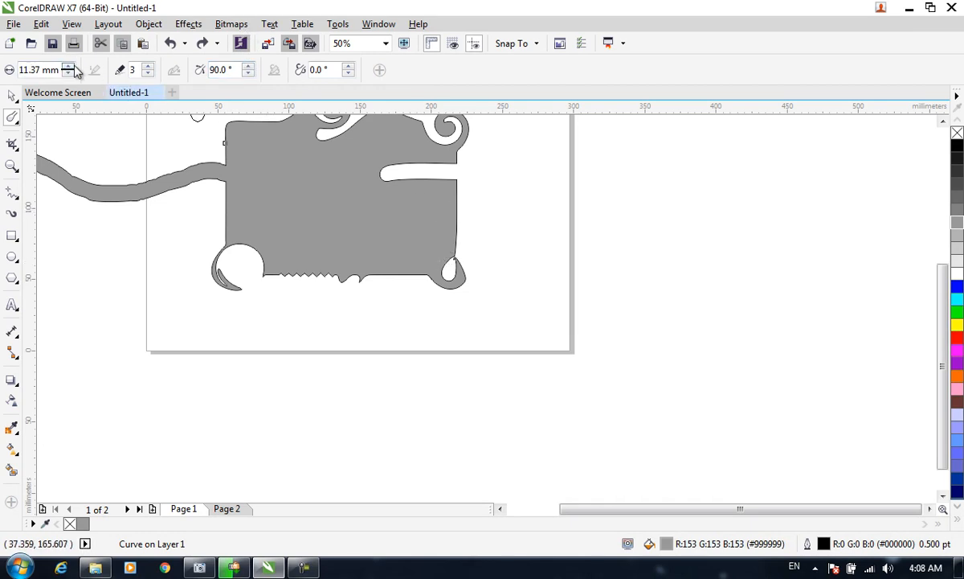
{"action": "left_click_drag", "start_coordinate": [74, 71], "coordinate": [69, 40]}
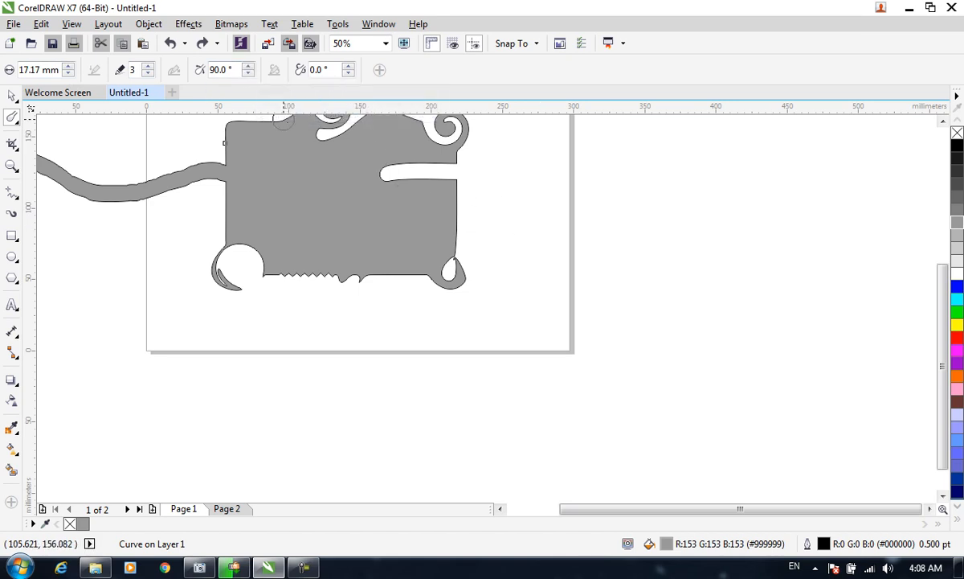
- Lower the Smudge pen tilt to 29° to flatten the nib, and raise it to 56°
{"action": "left_click_drag", "start_coordinate": [249, 64], "coordinate": [264, 122]}
{"action": "left_click", "coordinate": [249, 68]}
{"action": "left_click", "coordinate": [250, 68]}
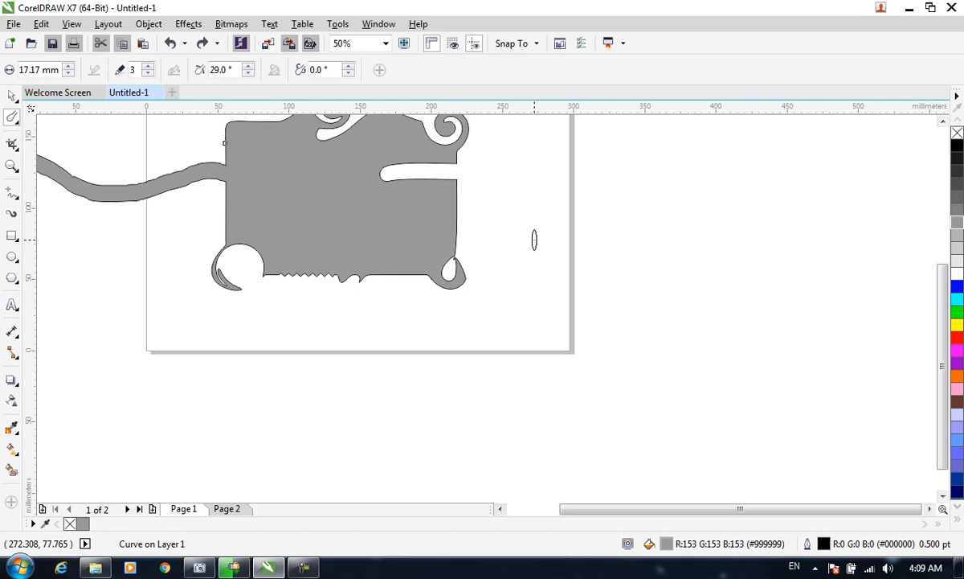
{"action": "left_click_drag", "start_coordinate": [247, 70], "coordinate": [247, 38]}
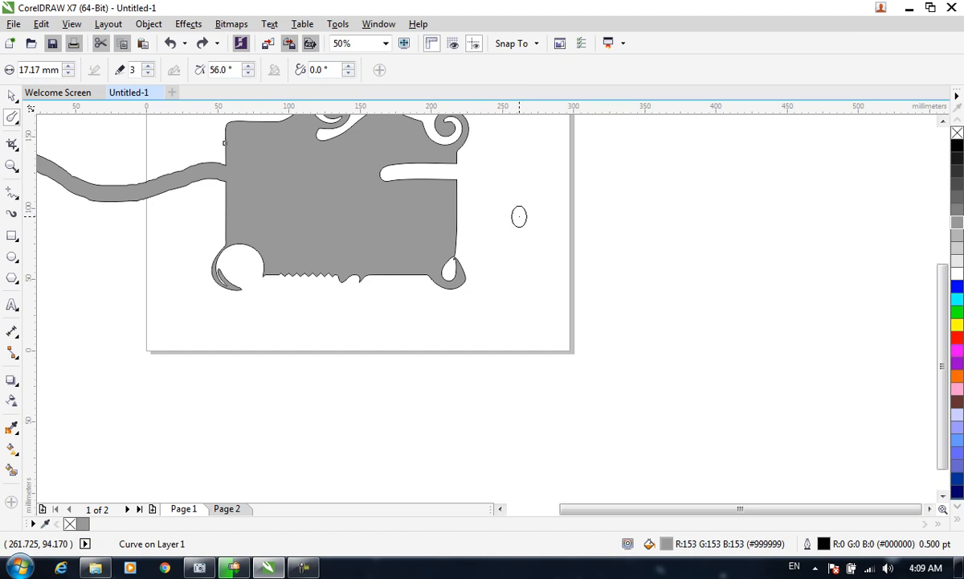
- Smudge a curved arm from the right edge with a 34° bearing angle, and undo both this arm and the pointed smear
{"action": "mouse_move", "coordinate": [348, 70]}
{"action": "left_mouse_down"}
{"action": "mouse_move", "coordinate": [353, 46]}
{"action": "mouse_move", "coordinate": [354, 60]}
{"action": "left_mouse_up"}
{"action": "mouse_move", "coordinate": [439, 199]}
{"action": "left_mouse_down"}
{"action": "mouse_move", "coordinate": [463, 208]}
{"action": "mouse_move", "coordinate": [534, 181]}
{"action": "mouse_move", "coordinate": [557, 240]}
{"action": "left_mouse_up"}
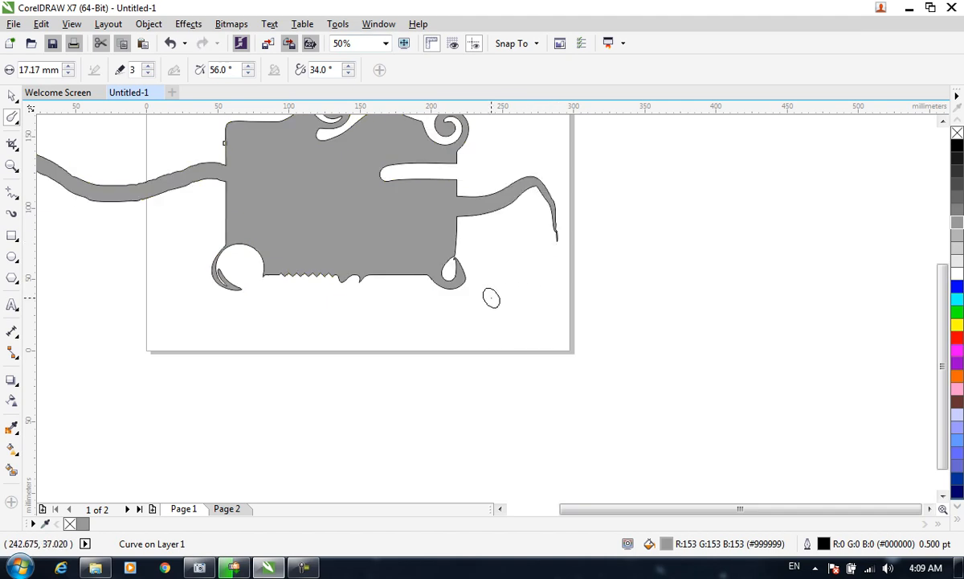
{"action": "key", "text": "ctrl+z"}
{"action": "key", "text": "ctrl+z"}
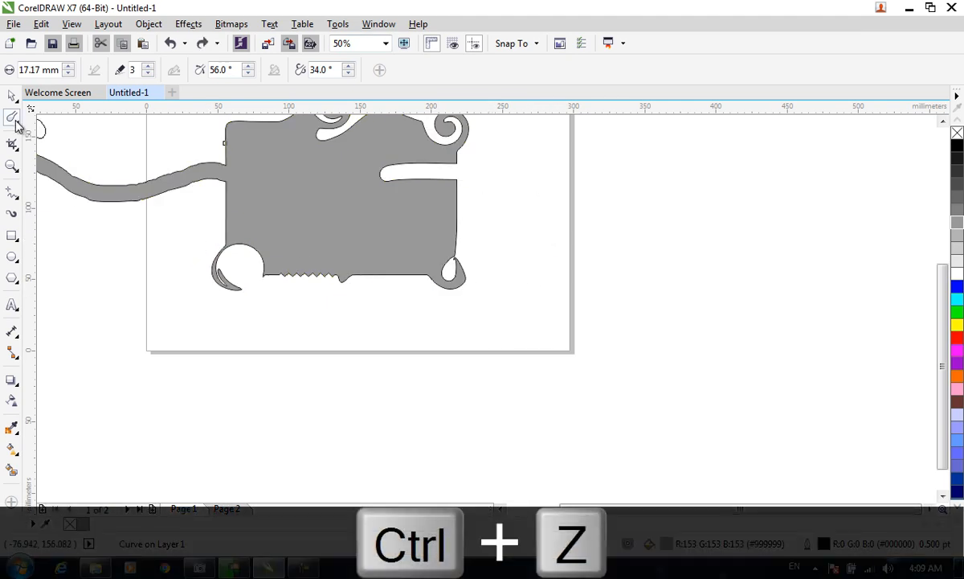
- Roughen the shape's right edge with a 6.87 mm nib and a spike frequency of 1, and undo it
{"action": "left_click", "coordinate": [17, 122]}
{"action": "left_click", "coordinate": [67, 237]}
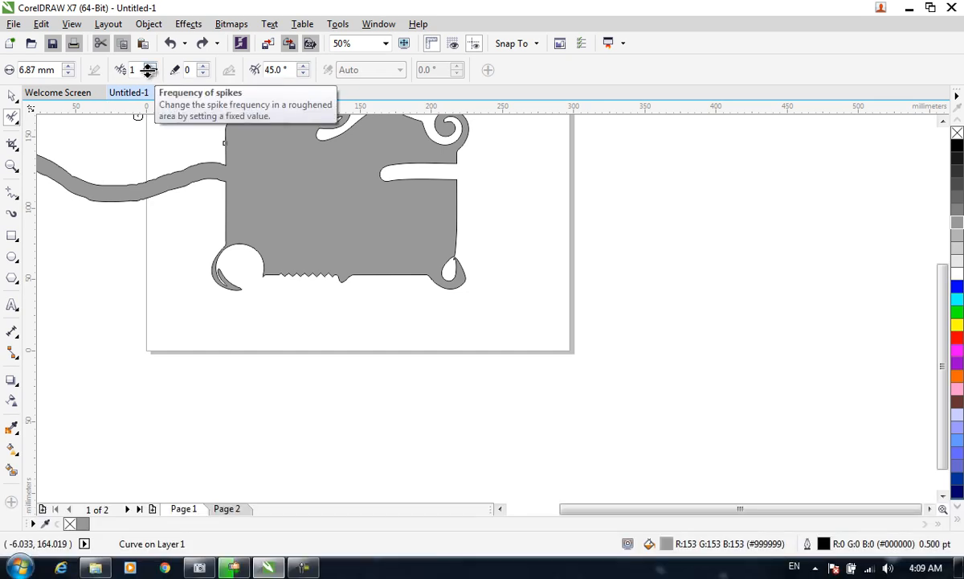
{"action": "scroll", "coordinate": [398, 206], "scroll_direction": "up", "scroll_amount": 2}
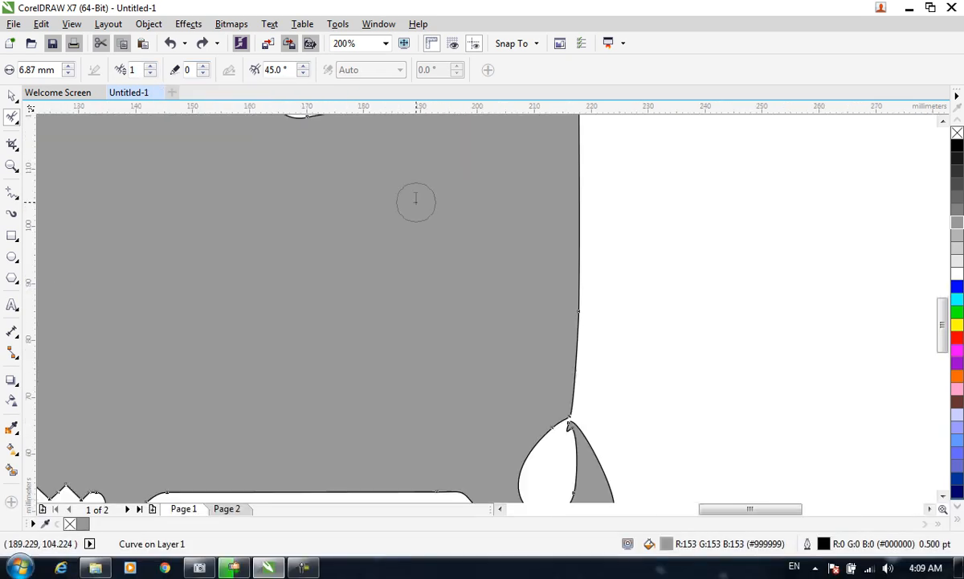
{"action": "left_click_drag", "start_coordinate": [575, 159], "coordinate": [557, 323]}
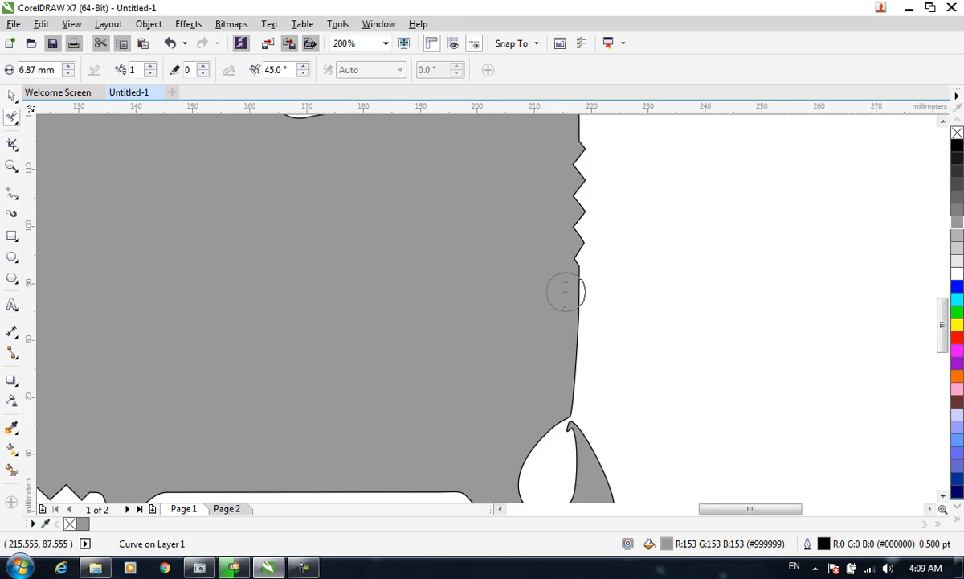
{"action": "key", "text": "ctrl+z"}
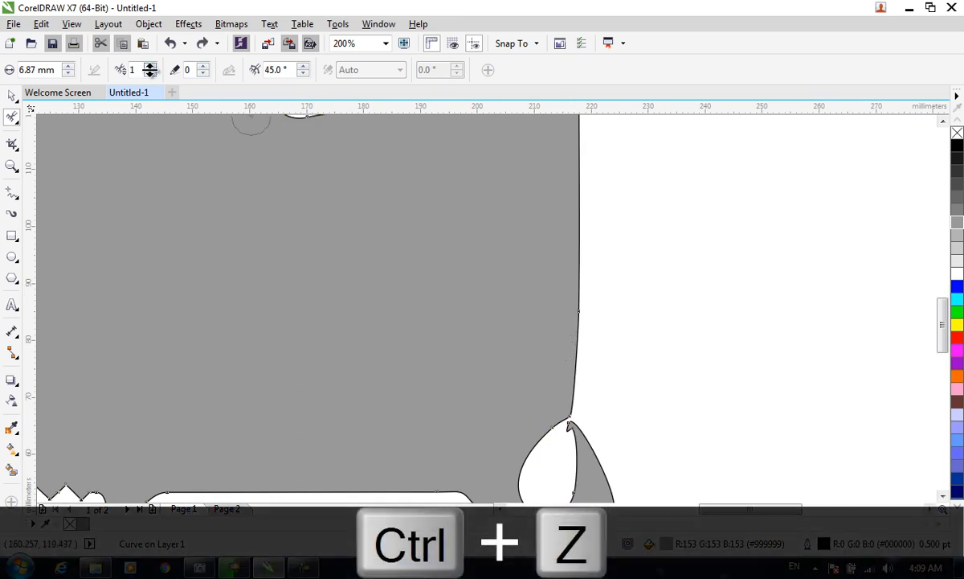
- Roughen the right edge with the spike frequency raised to 9, and undo the dense spikes
{"action": "left_click", "coordinate": [150, 66]}
{"action": "left_click", "coordinate": [150, 66]}
{"action": "left_click", "coordinate": [151, 66]}
{"action": "left_click", "coordinate": [150, 65]}
{"action": "left_click", "coordinate": [150, 66]}
{"action": "left_click", "coordinate": [151, 66]}
{"action": "left_click", "coordinate": [150, 66]}
{"action": "left_click", "coordinate": [151, 66]}
{"action": "left_click_drag", "start_coordinate": [581, 151], "coordinate": [578, 285]}
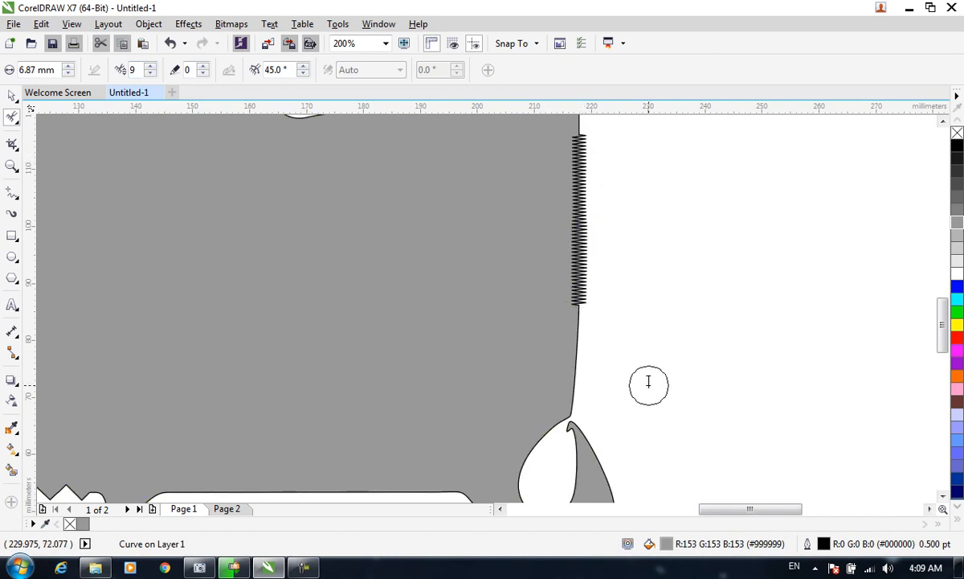
{"action": "key", "text": "ctrl+z"}
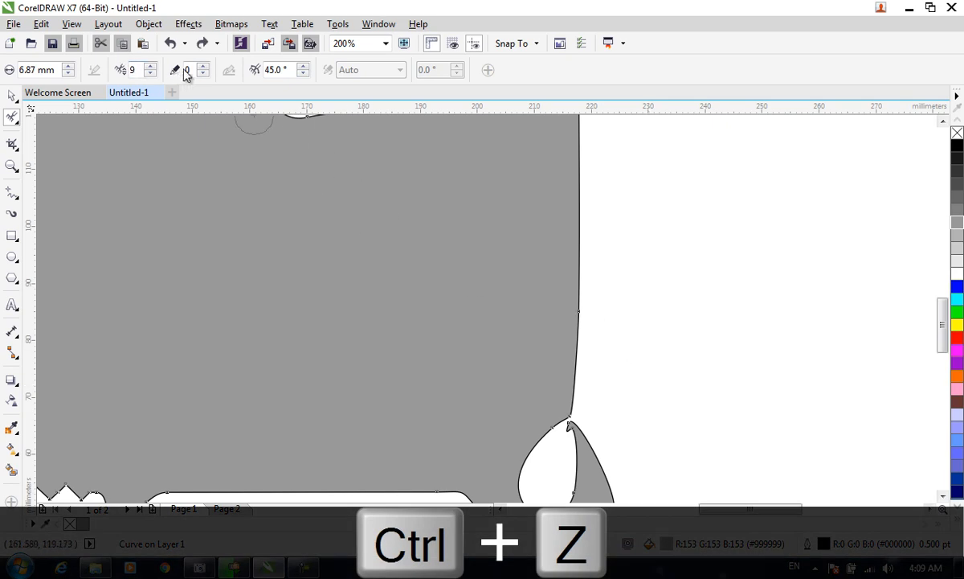
- Roughen the upper part of the shape's right edge with dryout 0 and a 45° tilt, and undo the stroke
{"action": "left_click", "coordinate": [12, 117]}
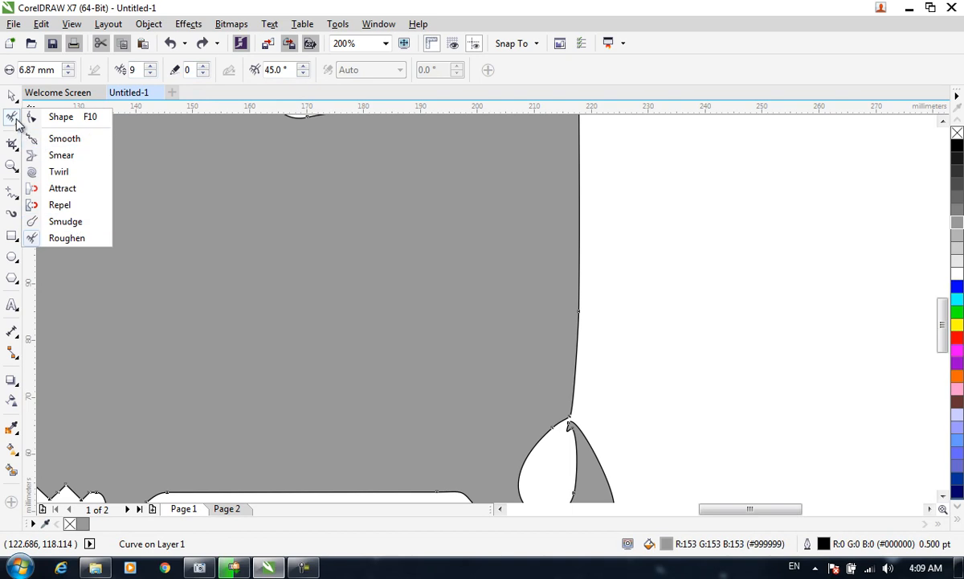
{"action": "left_click", "coordinate": [187, 71]}
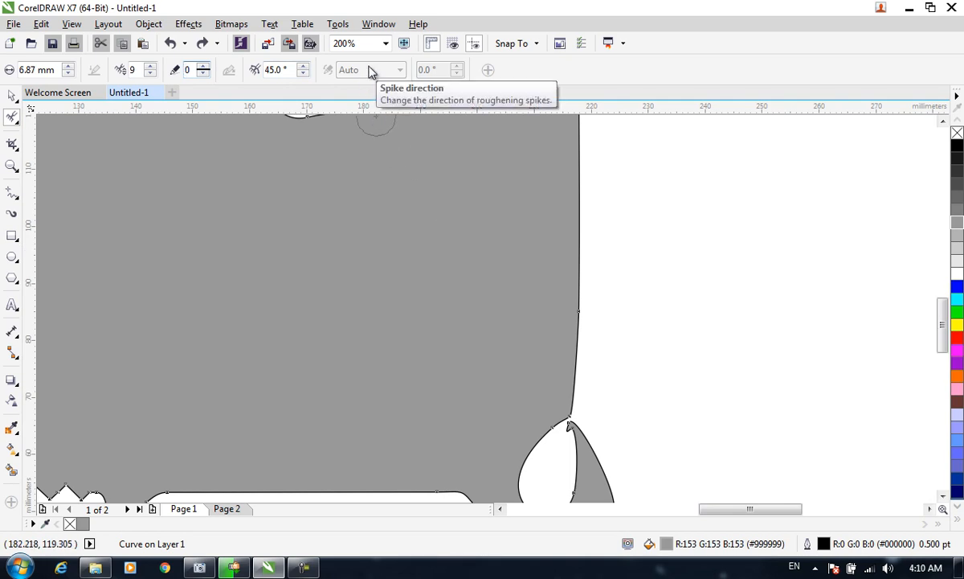
{"action": "left_click_drag", "start_coordinate": [571, 147], "coordinate": [577, 302]}
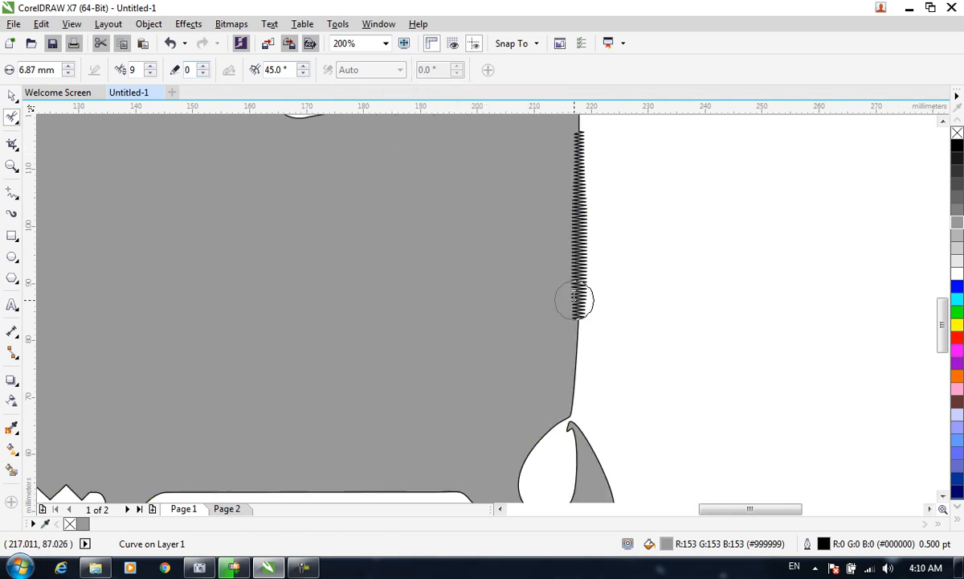
{"action": "key", "text": "ctrl+z"}
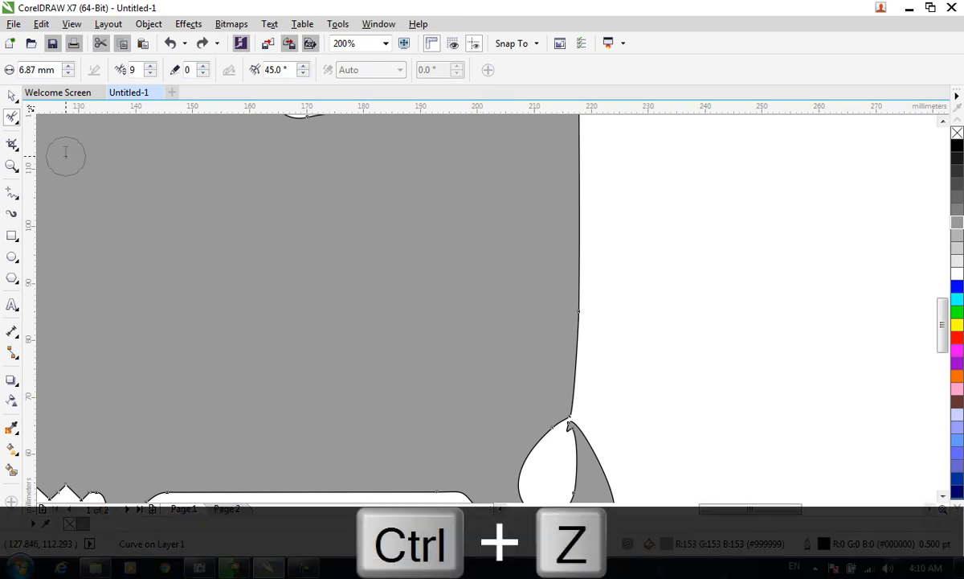
- Crop the gray shape to its lower part with a region about 184 × 91 mm, and undo the crop
{"action": "left_click", "coordinate": [12, 117]}
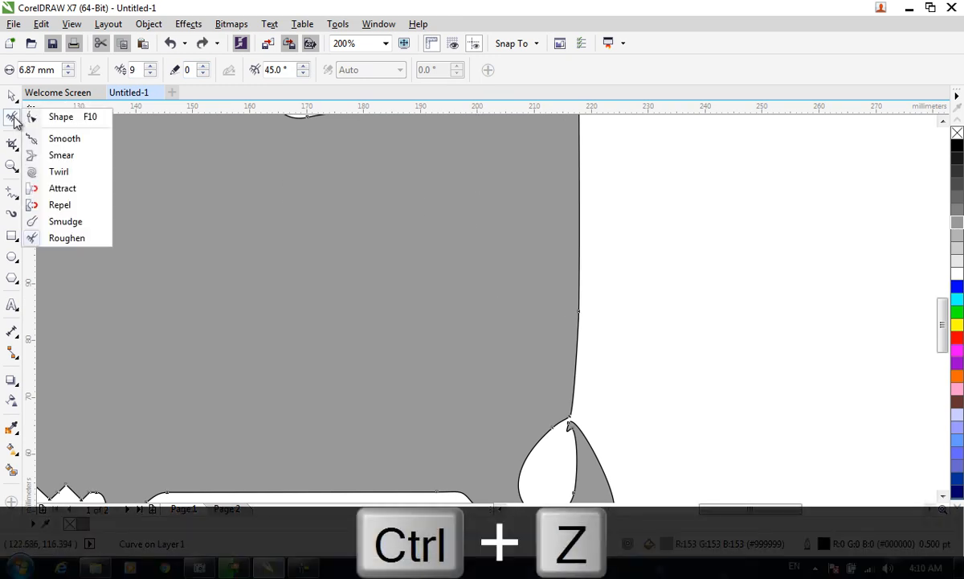
{"action": "left_click", "coordinate": [12, 143]}
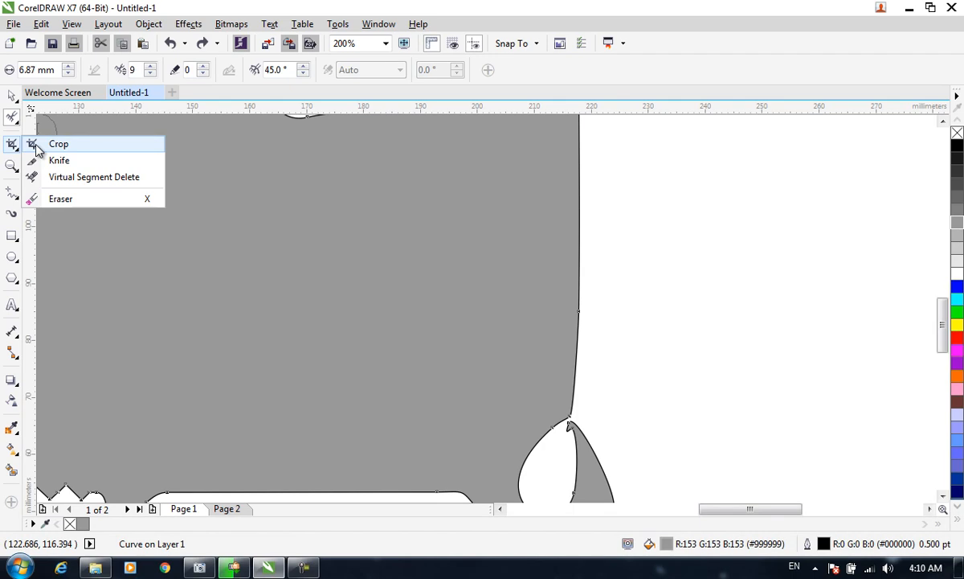
{"action": "left_click", "coordinate": [237, 197]}
{"action": "scroll", "coordinate": [320, 232], "scroll_direction": "down", "scroll_amount": 3}
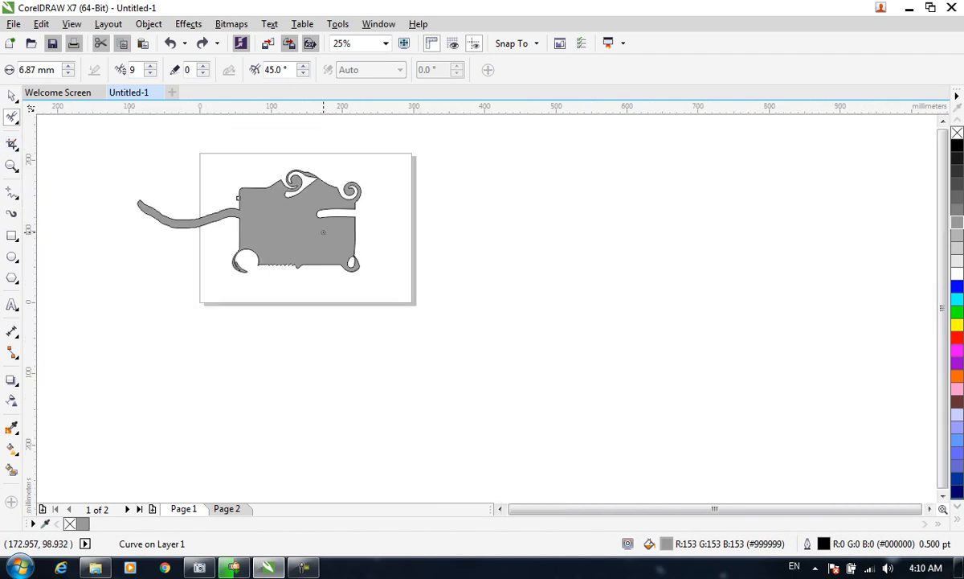
{"action": "left_click", "coordinate": [12, 116]}
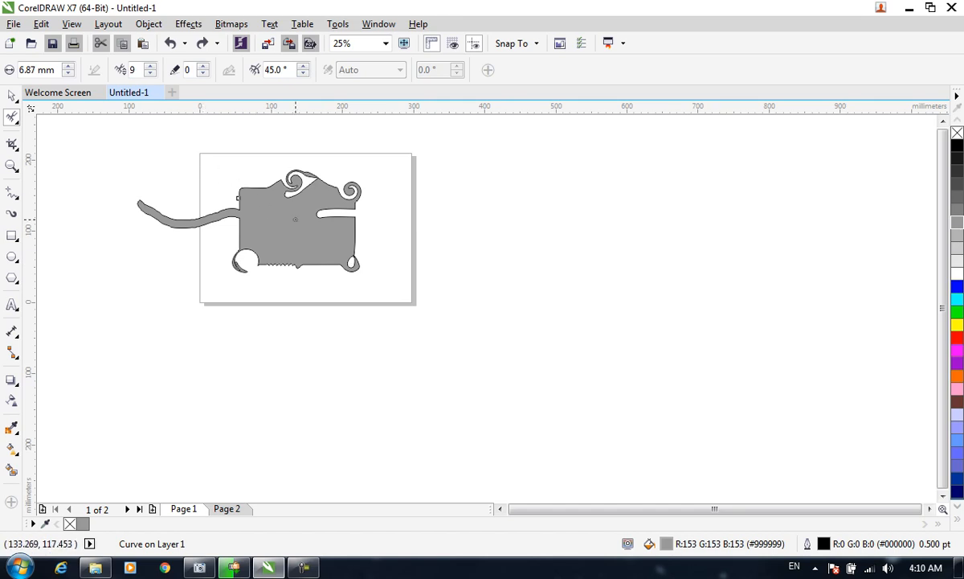
{"action": "left_click", "coordinate": [13, 144]}
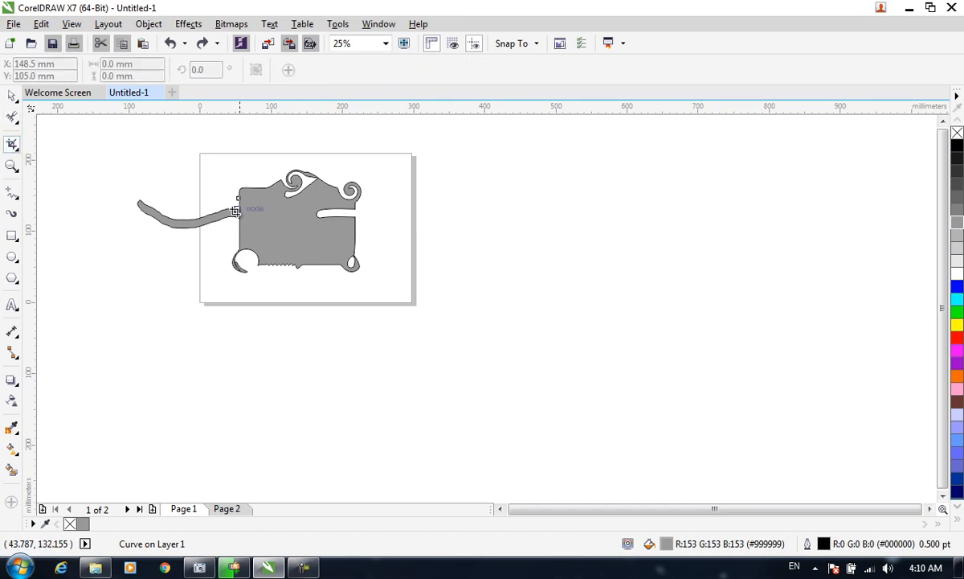
{"action": "left_click_drag", "start_coordinate": [356, 284], "coordinate": [226, 217]}
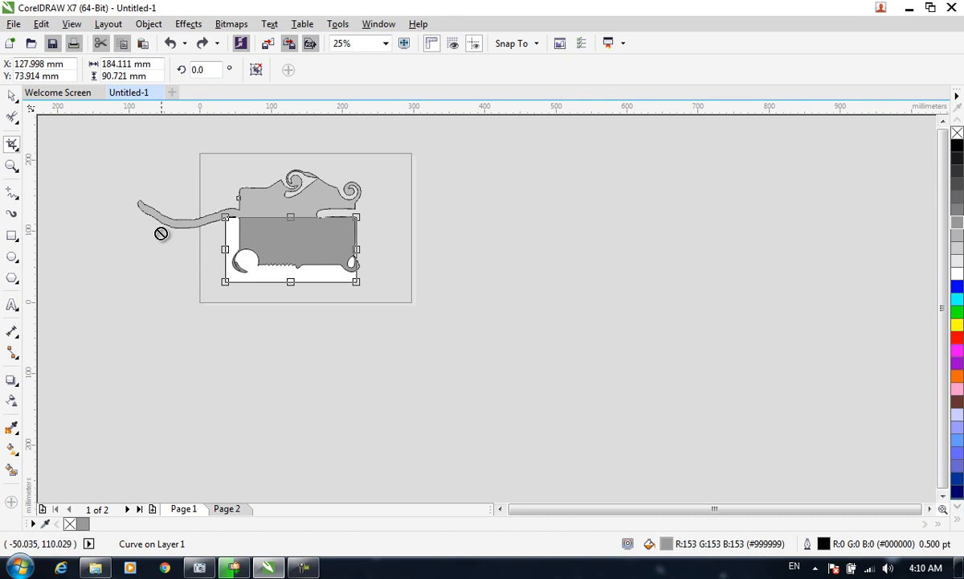
{"action": "double_click", "coordinate": [322, 257]}
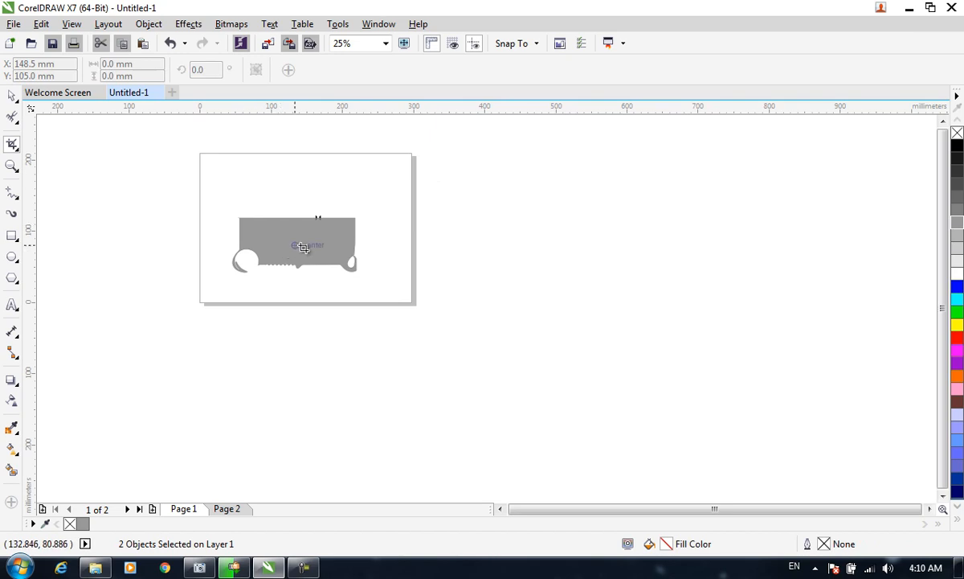
{"action": "key", "text": "ctrl+z"}
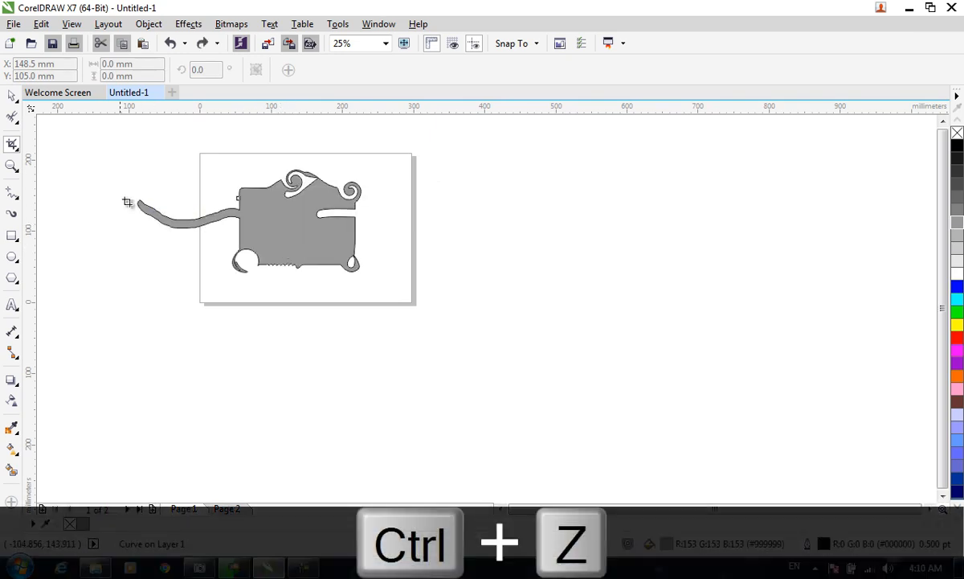
- Draw a red rectangle about 80 × 218 mm across the page's right edge and a cyan one about 104 × 205 mm over the shape's left part
{"action": "left_click", "coordinate": [15, 151]}
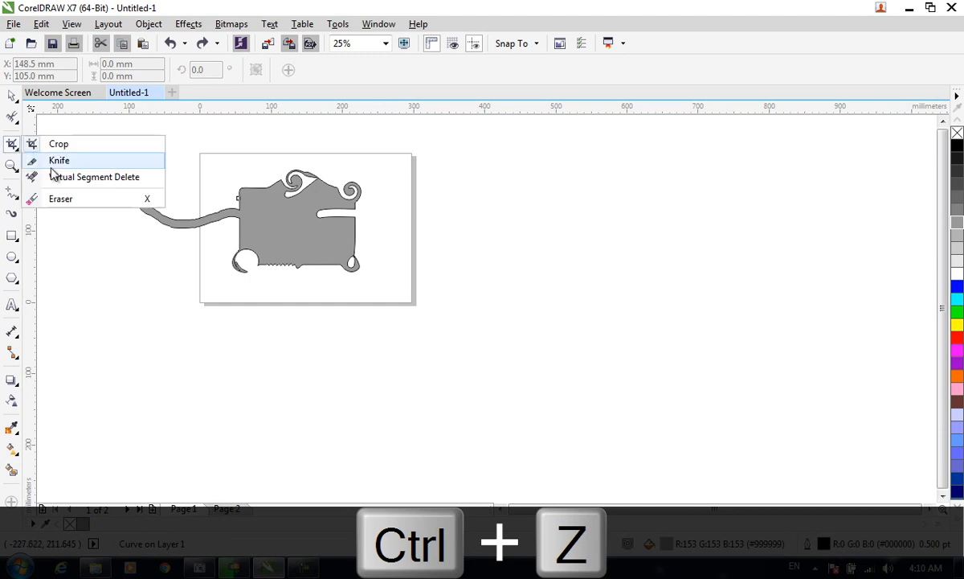
{"action": "left_click", "coordinate": [12, 235]}
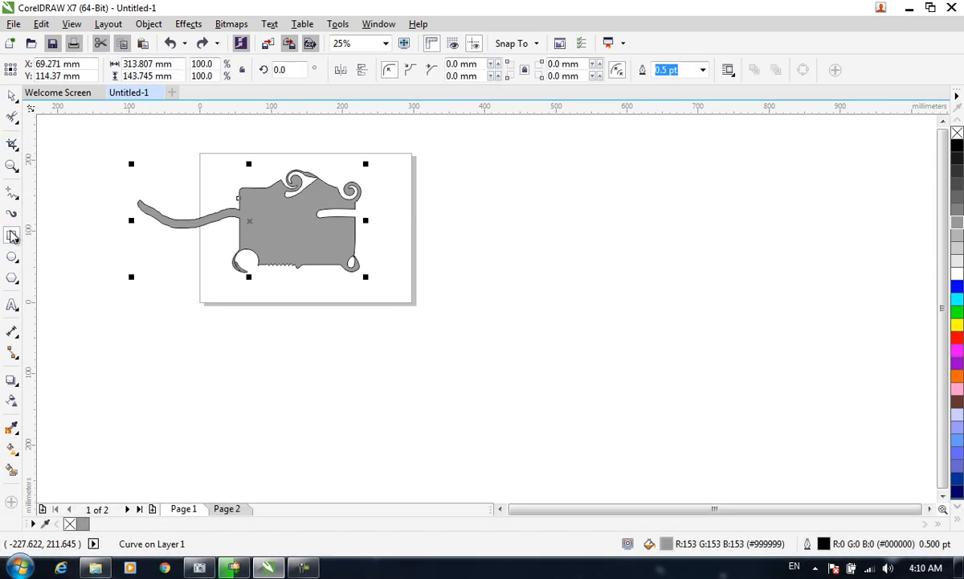
{"action": "left_click_drag", "start_coordinate": [458, 190], "coordinate": [398, 345]}
{"action": "left_click", "coordinate": [957, 274]}
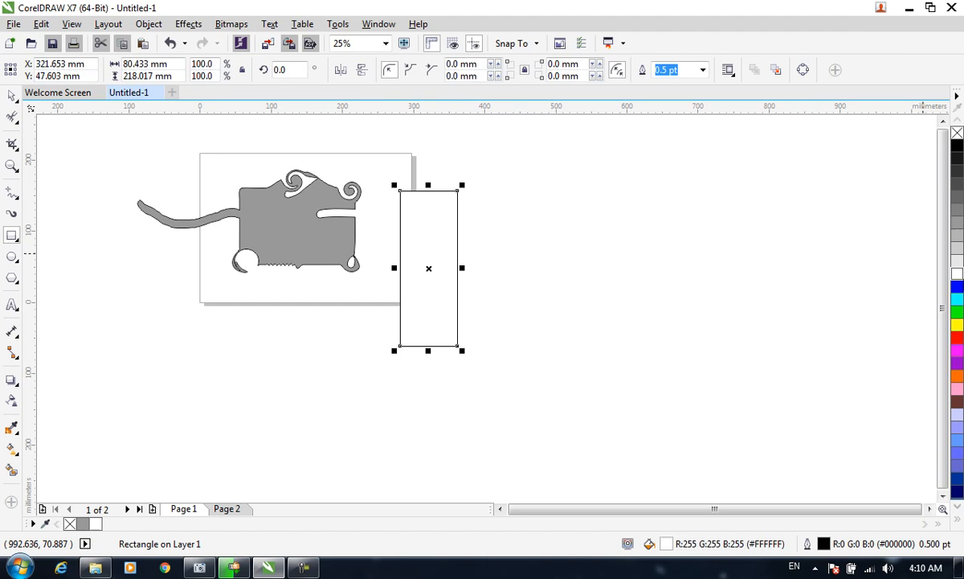
{"action": "left_click", "coordinate": [957, 337]}
{"action": "left_click_drag", "start_coordinate": [200, 145], "coordinate": [275, 292]}
{"action": "left_click", "coordinate": [957, 298]}
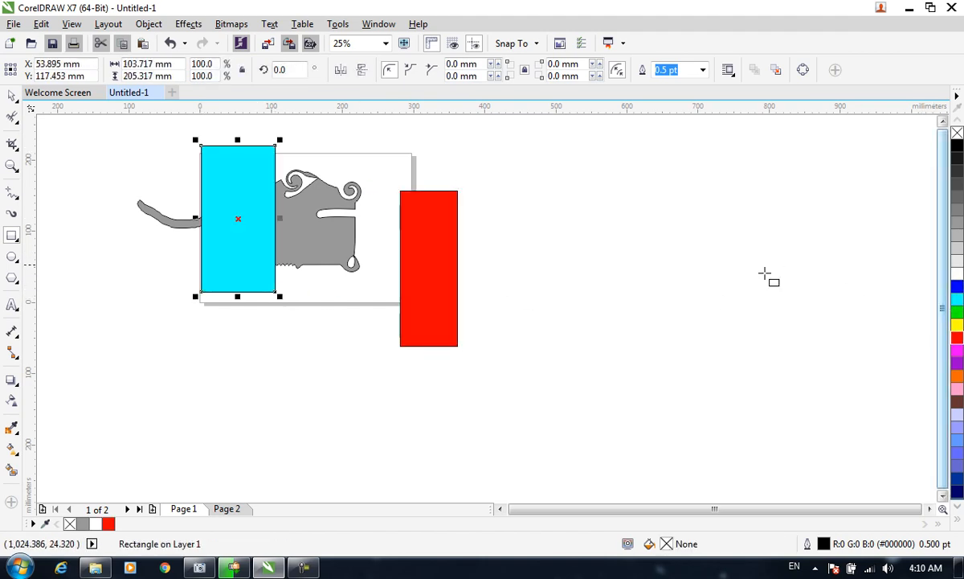
- Move the red rectangle over the gray shape's right end, crop it with a region about 414 × 143 mm, and undo the crop
{"action": "left_click", "coordinate": [12, 95]}
{"action": "left_click_drag", "start_coordinate": [421, 237], "coordinate": [360, 195]}
{"action": "left_click", "coordinate": [12, 144]}
{"action": "left_click_drag", "start_coordinate": [149, 176], "coordinate": [442, 278]}
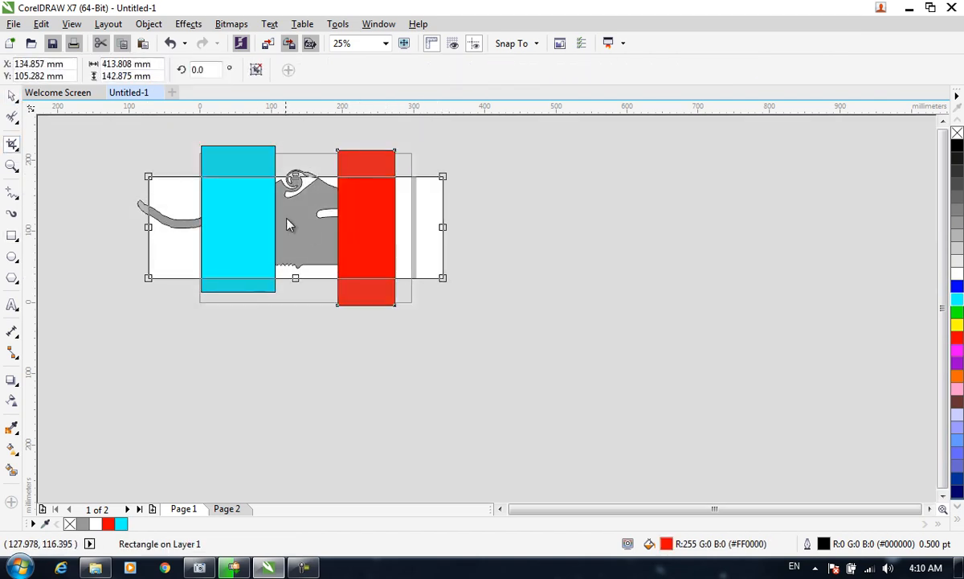
{"action": "double_click", "coordinate": [358, 227]}
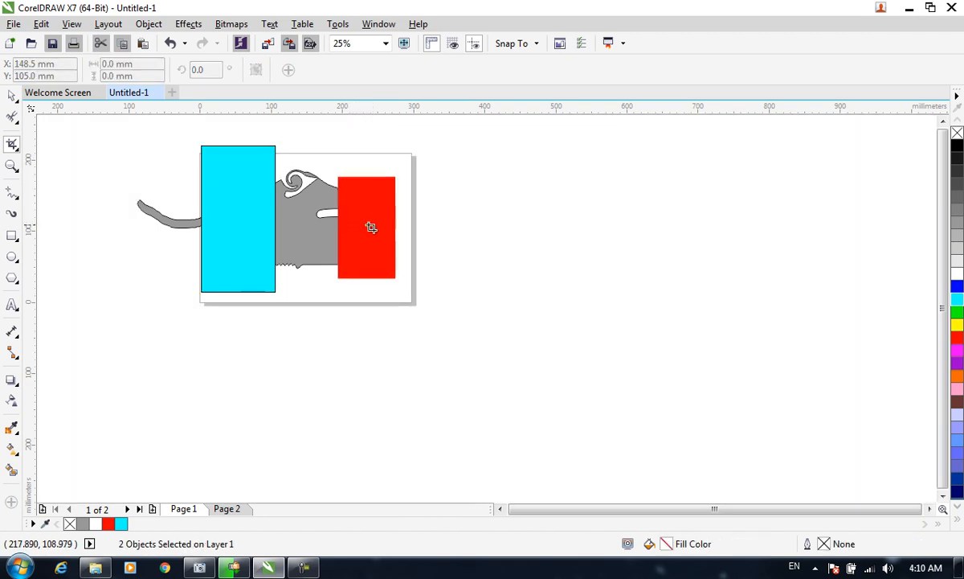
{"action": "key", "text": "ctrl+z"}
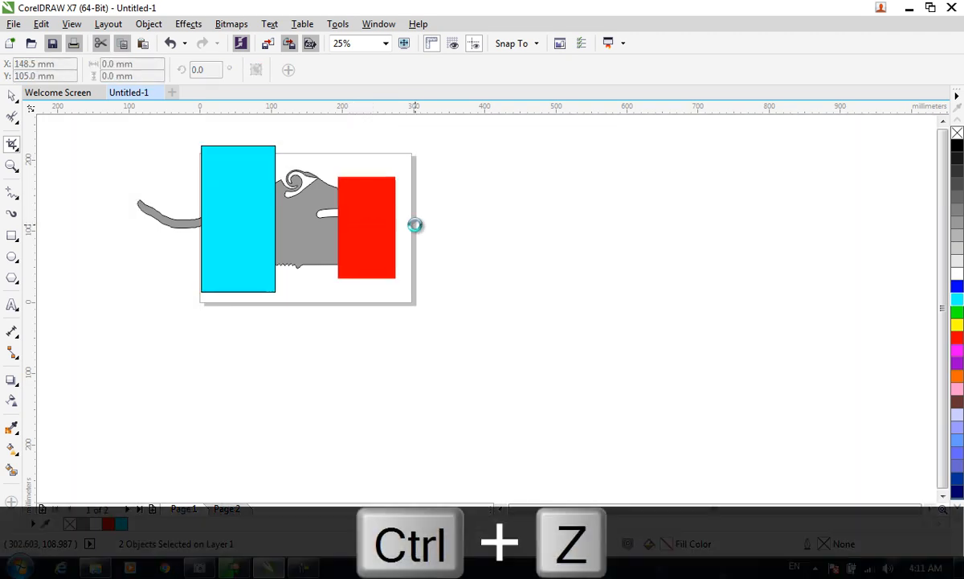
- Crop all unselected objects to a band about 346 × 108 mm, and undo the crop, the red rectangle's move and the cyan fill
{"action": "left_click", "coordinate": [241, 390]}
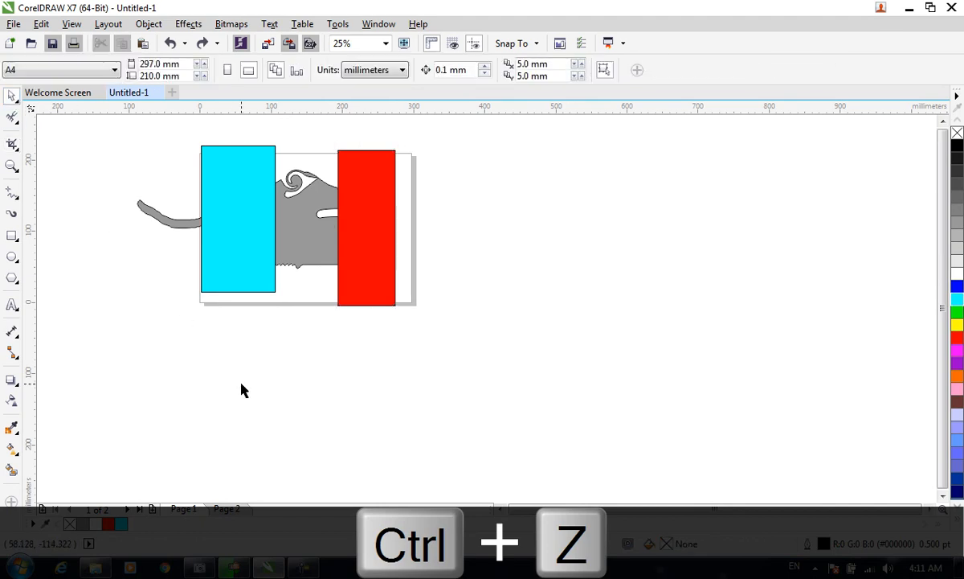
{"action": "left_click", "coordinate": [11, 143]}
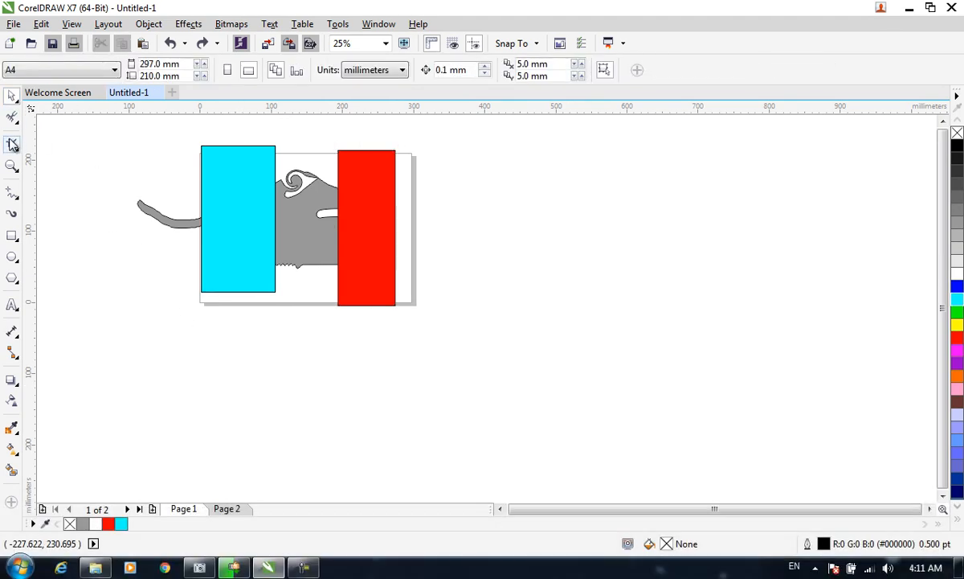
{"action": "left_click_drag", "start_coordinate": [186, 184], "coordinate": [426, 261]}
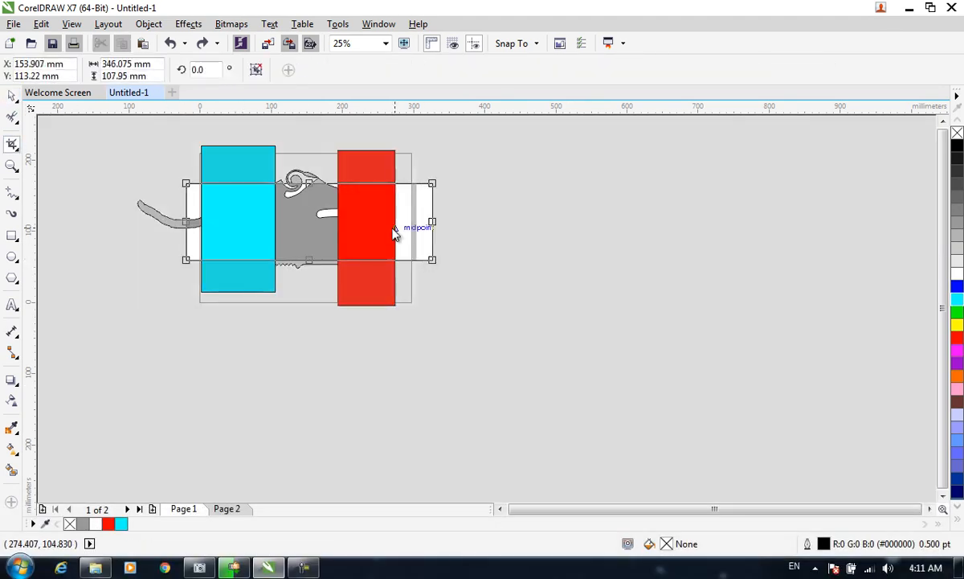
{"action": "double_click", "coordinate": [362, 209]}
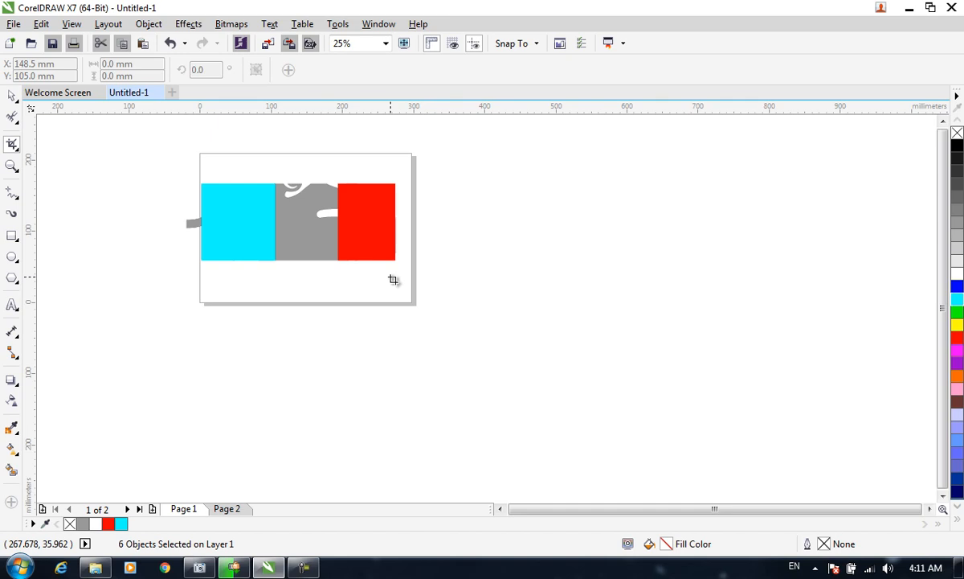
{"action": "key", "text": "ctrl+z"}
{"action": "key", "text": "ctrl+z"}
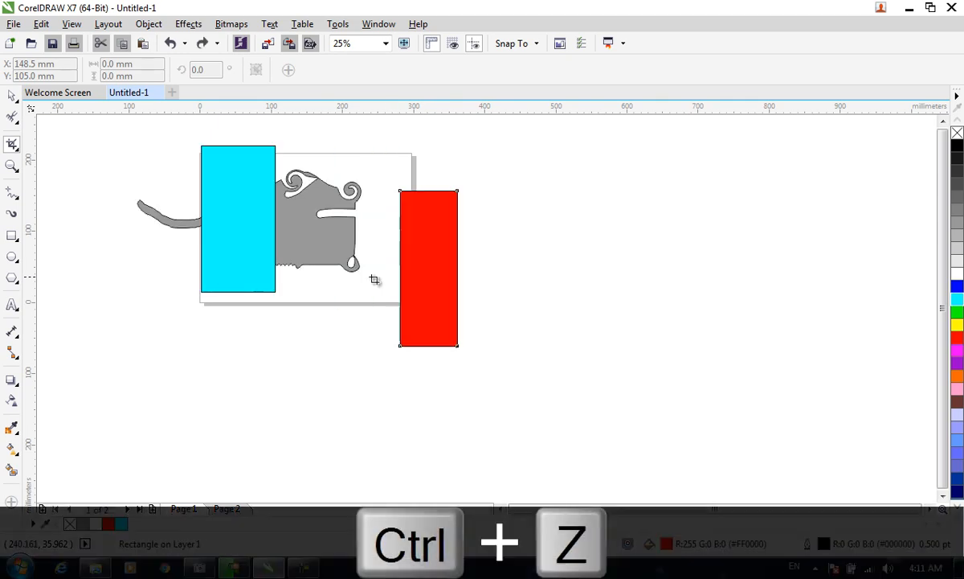
{"action": "key", "text": "ctrl+z"}
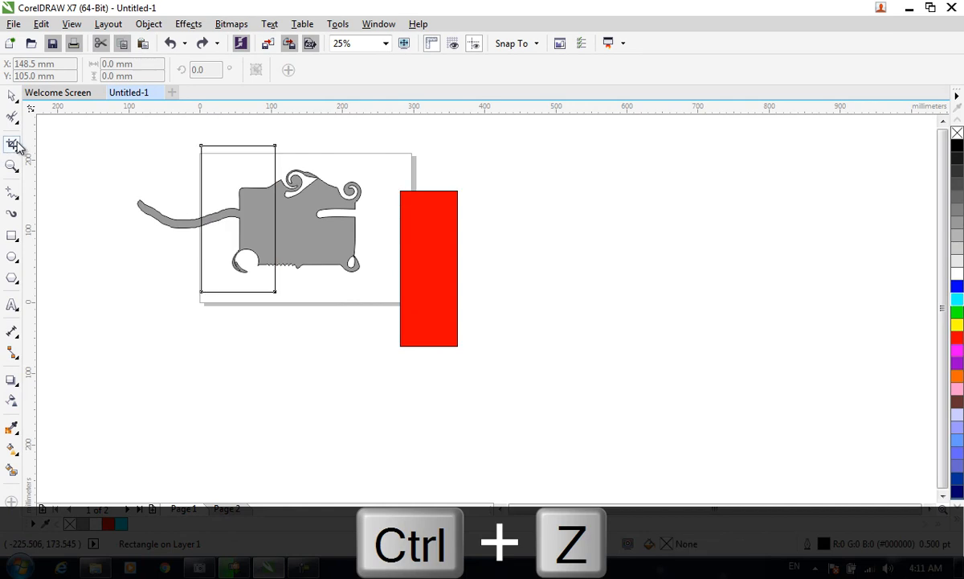
- Cut the red rectangle in two with the Knife tool along a slanted line from its left edge to its right edge
{"action": "left_click", "coordinate": [16, 147]}
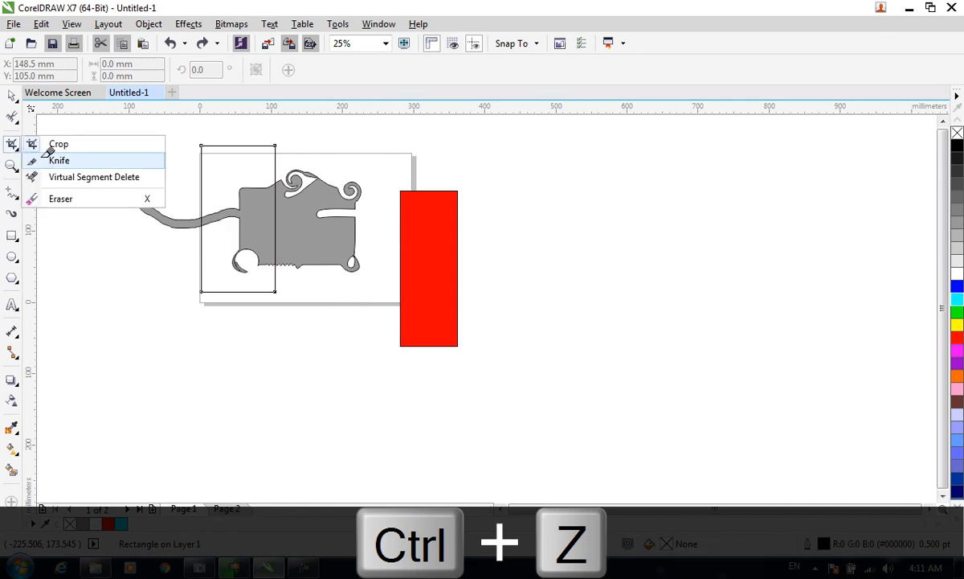
{"action": "left_click", "coordinate": [42, 164]}
{"action": "scroll", "coordinate": [437, 253], "scroll_direction": "up", "scroll_amount": 1}
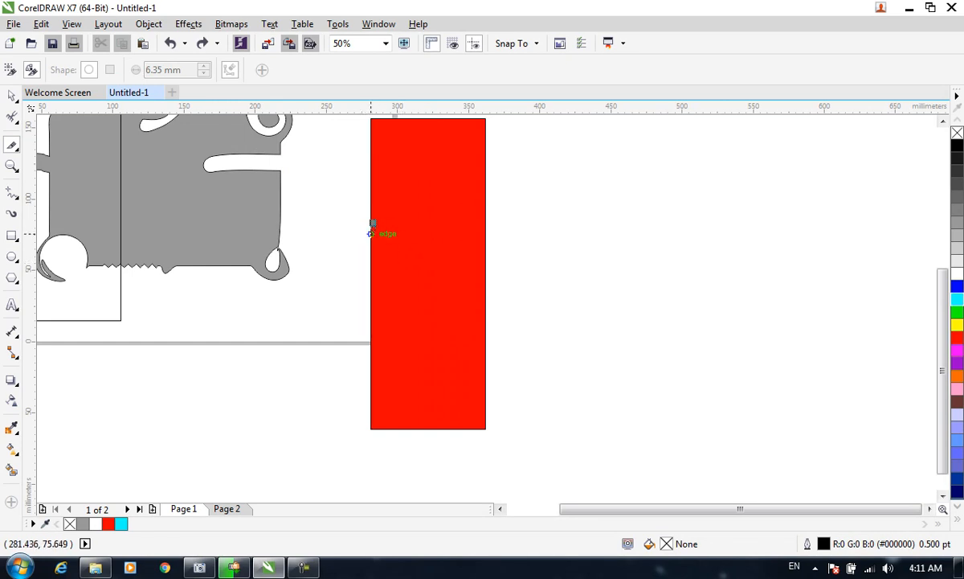
{"action": "scroll", "coordinate": [370, 233], "scroll_direction": "down", "scroll_amount": 1}
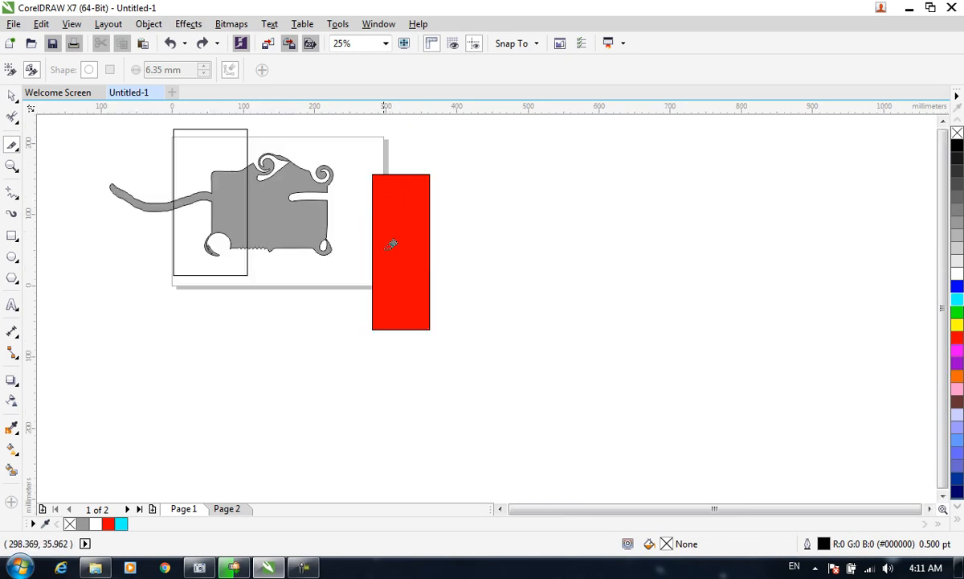
{"action": "mouse_move", "coordinate": [372, 229]}
{"action": "left_mouse_down"}
{"action": "mouse_move", "coordinate": [397, 228]}
{"action": "mouse_move", "coordinate": [431, 246]}
{"action": "mouse_move", "coordinate": [430, 255]}
{"action": "left_mouse_up"}
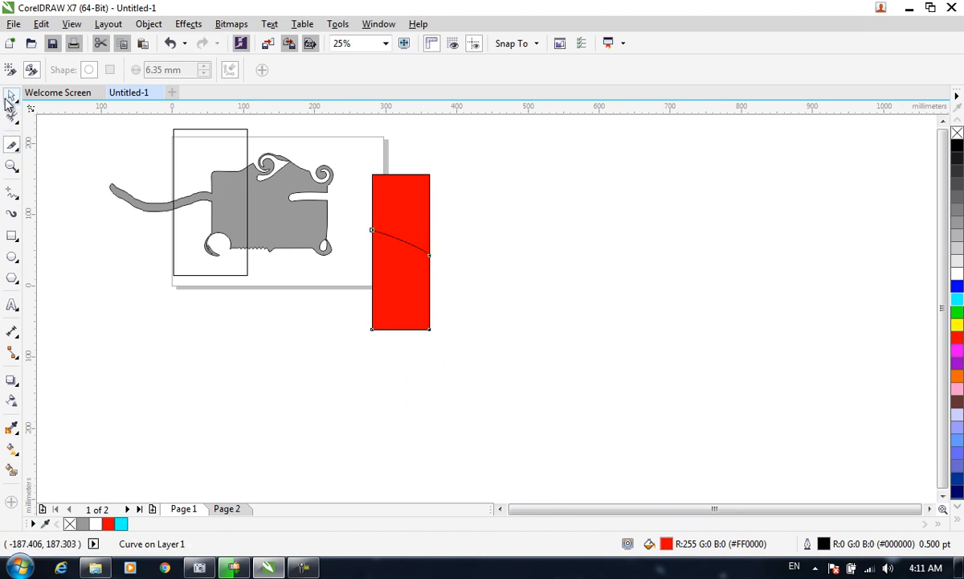
- Move the two red pieces apart, the upper one up and to the right and the lower one down and to the right
{"action": "left_click", "coordinate": [12, 96]}
{"action": "left_click", "coordinate": [399, 219]}
{"action": "left_click_drag", "start_coordinate": [399, 220], "coordinate": [492, 171]}
{"action": "left_click_drag", "start_coordinate": [394, 280], "coordinate": [478, 358]}
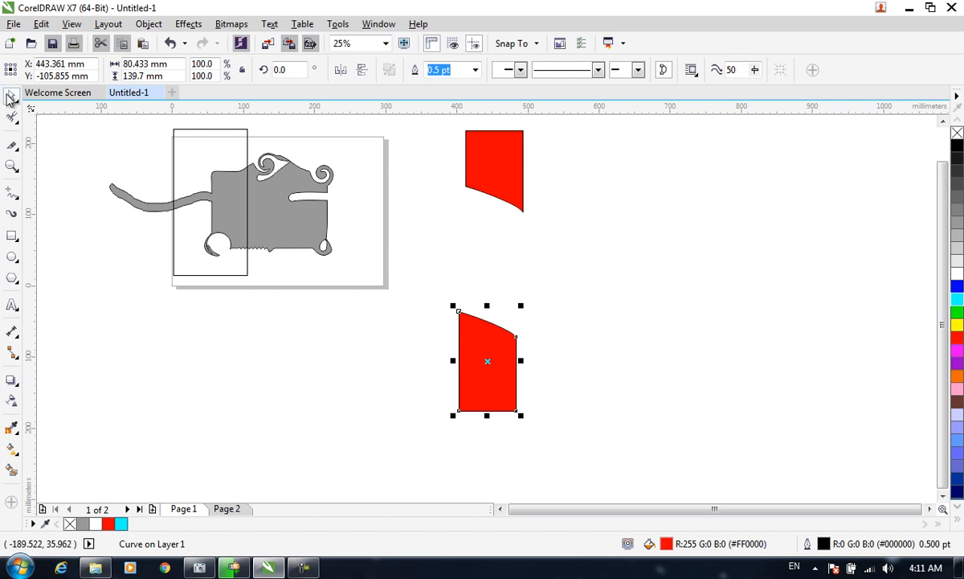
{"action": "left_click", "coordinate": [14, 146]}
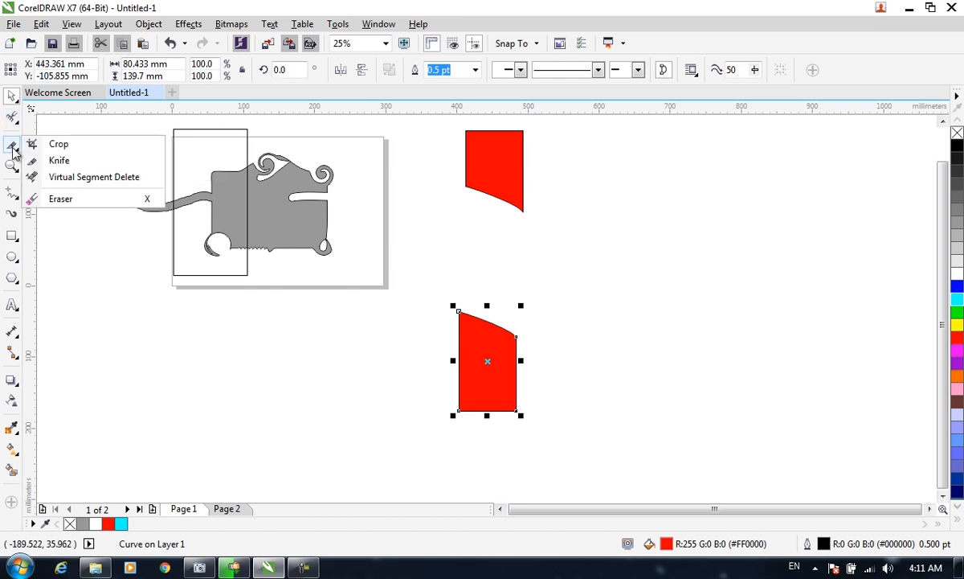
{"action": "left_click", "coordinate": [60, 160]}
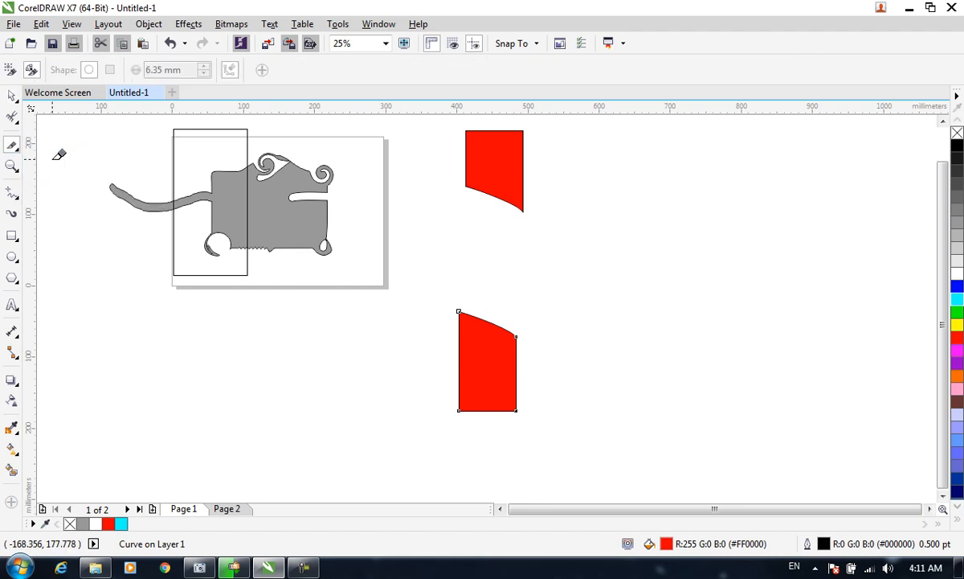
{"action": "left_click", "coordinate": [12, 145]}
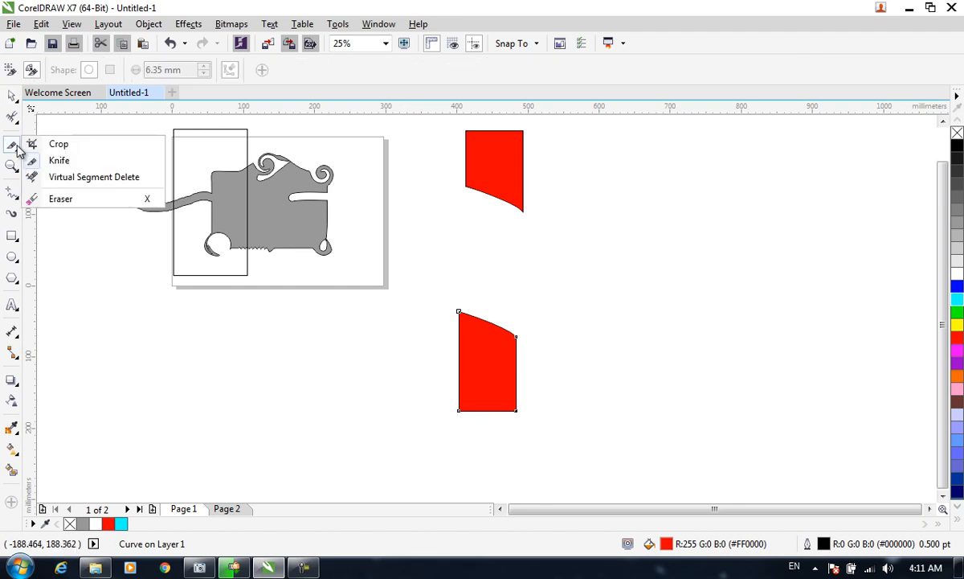
{"action": "left_click", "coordinate": [80, 178]}
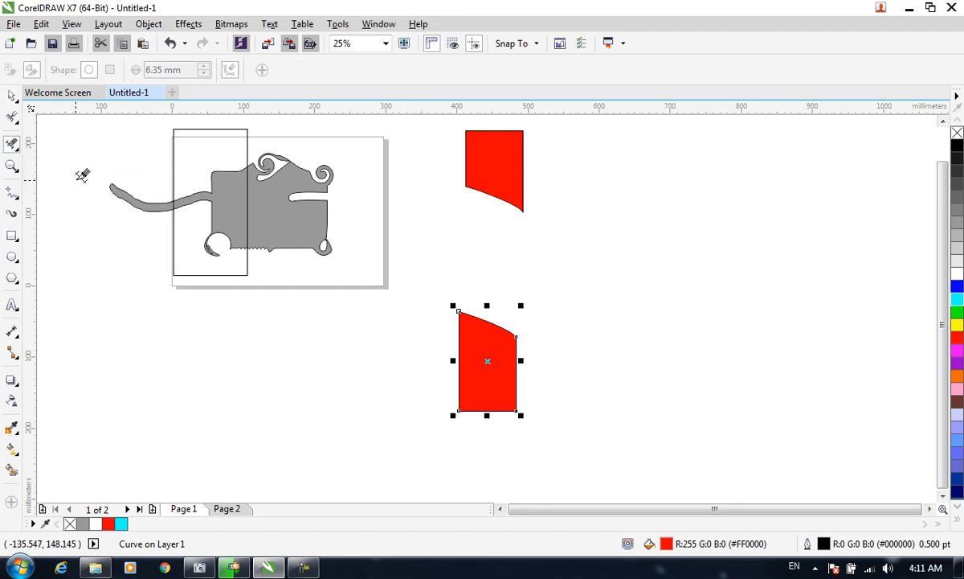
- Delete both red pieces, the gray shape and the unfilled rectangle to empty the page
{"action": "left_click", "coordinate": [11, 96]}
{"action": "left_click", "coordinate": [474, 352]}
{"action": "key", "text": "Delete"}
{"action": "left_click", "coordinate": [497, 183]}
{"action": "key", "text": "Delete"}
{"action": "left_click", "coordinate": [269, 209]}
{"action": "key", "text": "Delete"}
{"action": "left_click", "coordinate": [199, 210]}
{"action": "key", "text": "Delete"}
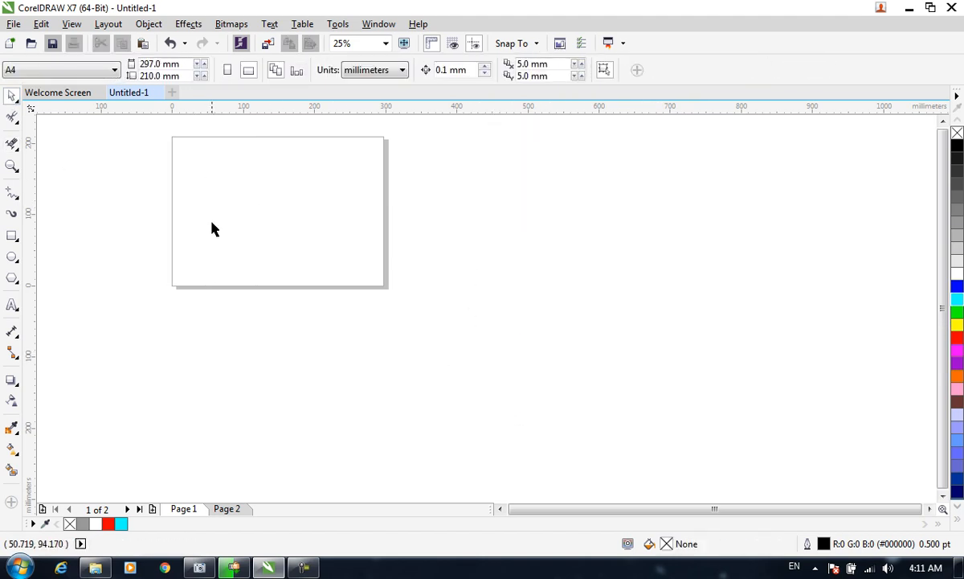
- Draw an unfilled square about 78 × 78 mm in the middle of the page
{"action": "scroll", "coordinate": [226, 218], "scroll_direction": "up", "scroll_amount": 1}
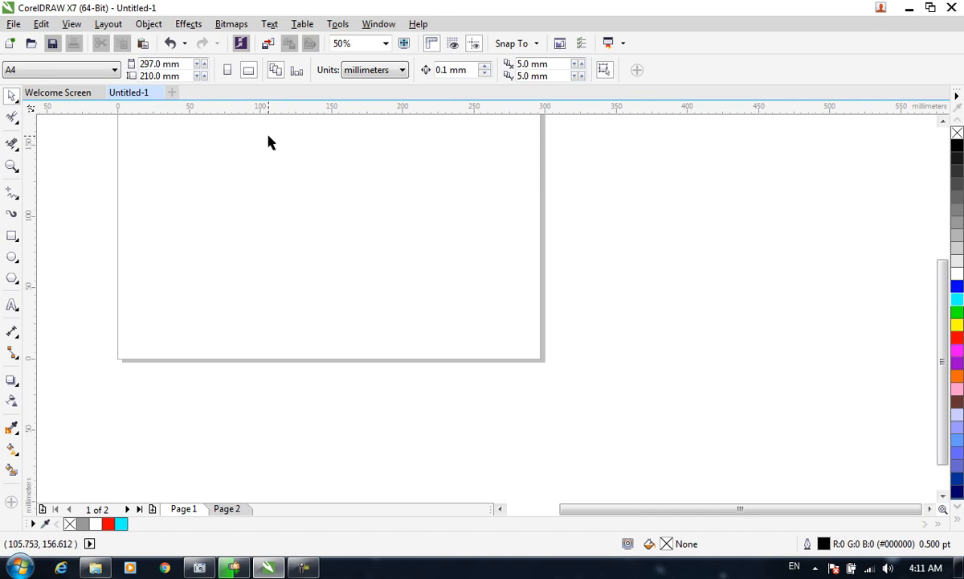
{"action": "scroll", "coordinate": [269, 143], "scroll_direction": "up", "scroll_amount": 1}
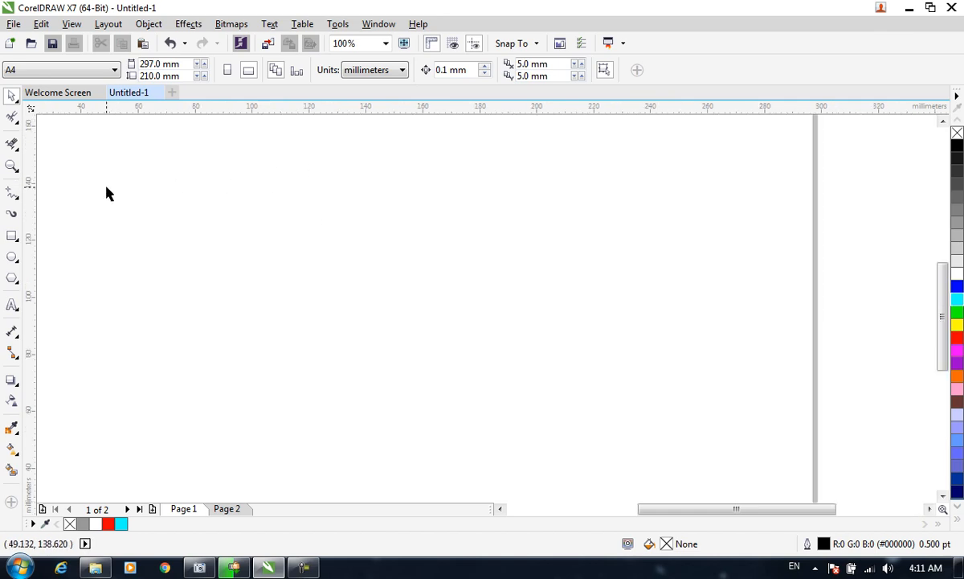
{"action": "left_click", "coordinate": [12, 236]}
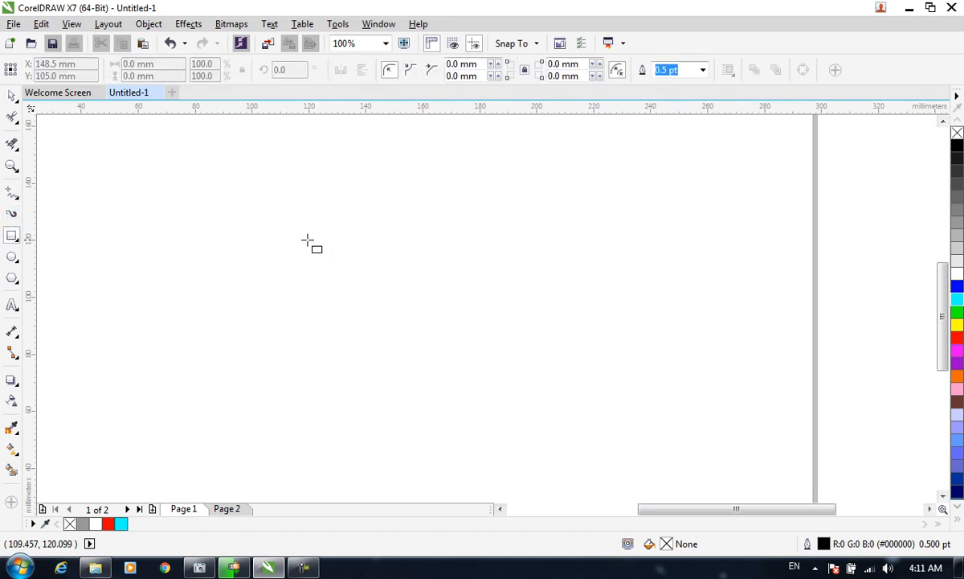
{"action": "left_click_drag", "start_coordinate": [336, 194], "coordinate": [558, 415]}
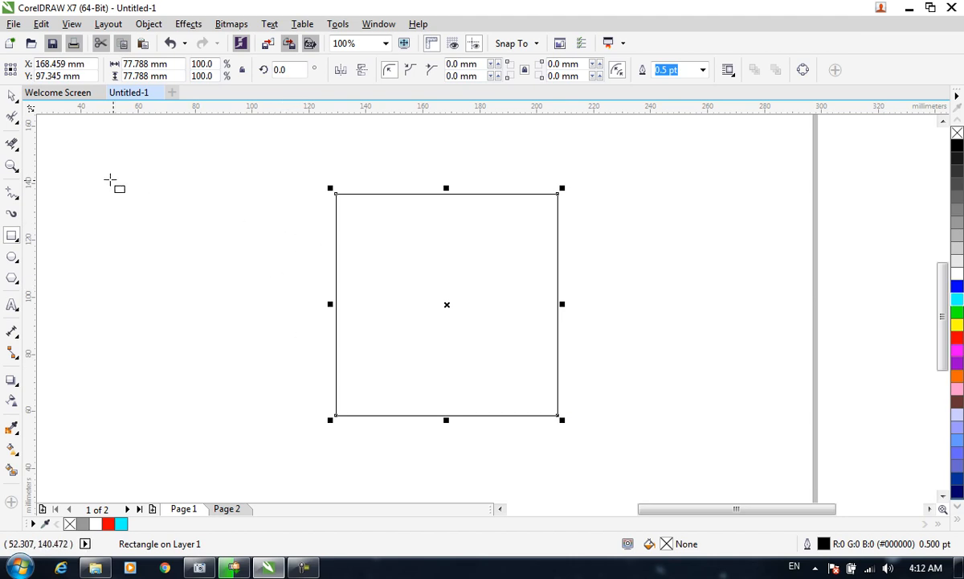
- Examine the square at several magnifications with the Zoom tool, including a zoom to the selected object
{"action": "left_click", "coordinate": [15, 168]}
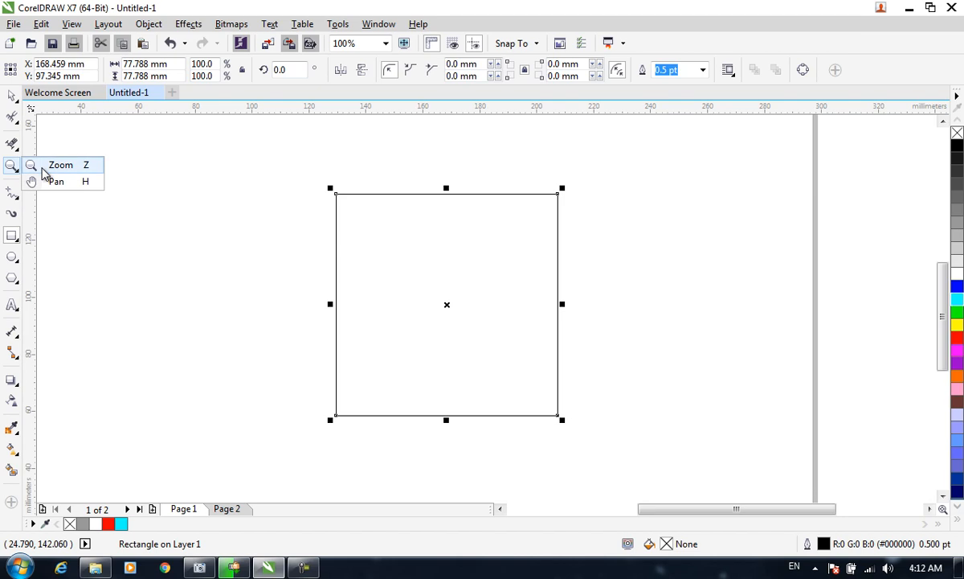
{"action": "left_click", "coordinate": [44, 171]}
{"action": "left_click", "coordinate": [357, 222]}
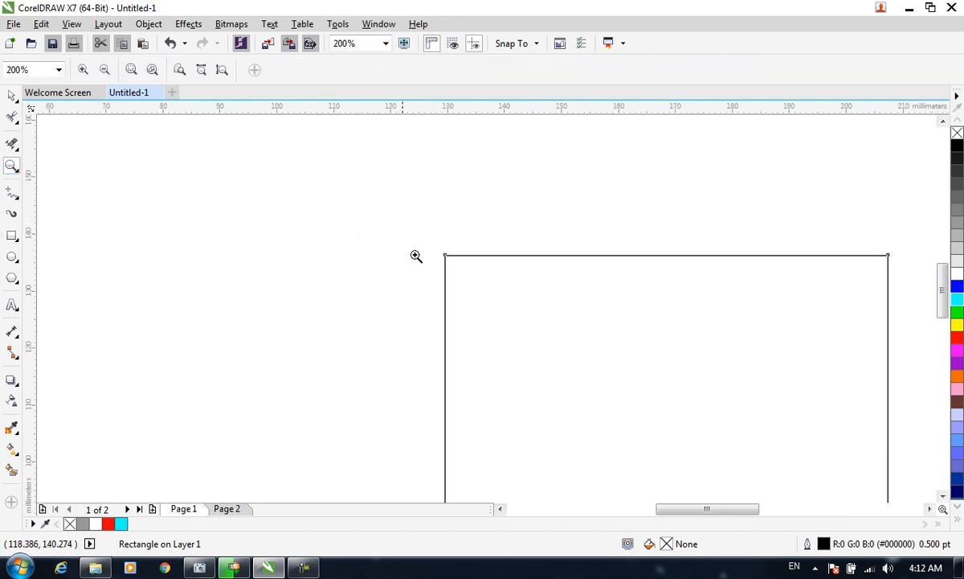
{"action": "left_click", "coordinate": [461, 286]}
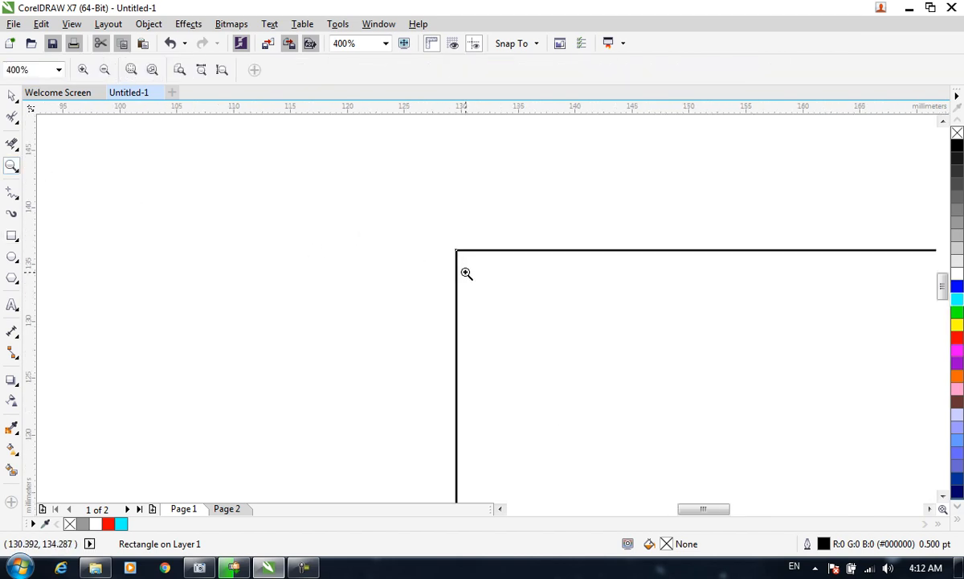
{"action": "left_click", "coordinate": [466, 273]}
{"action": "right_click", "coordinate": [471, 272]}
{"action": "right_click", "coordinate": [476, 278]}
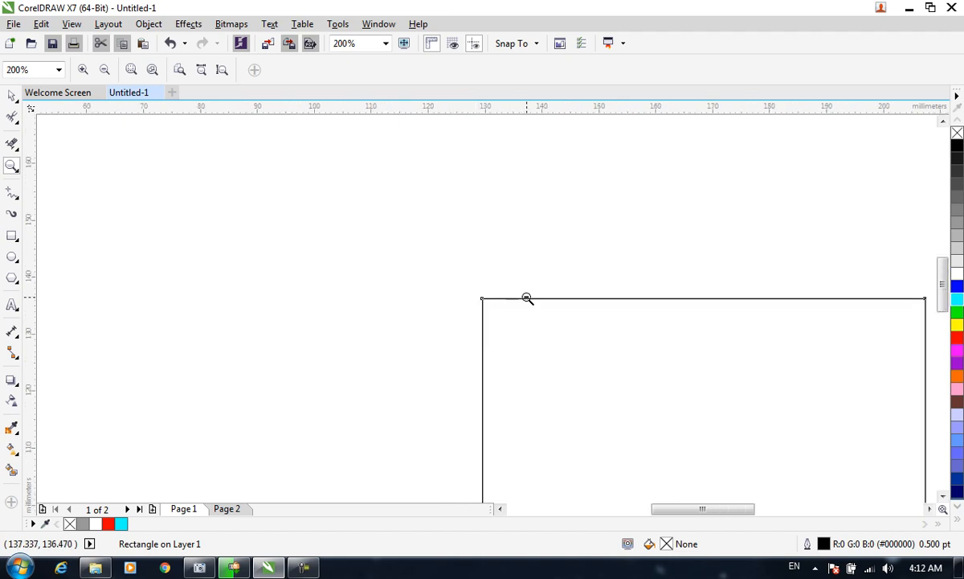
{"action": "right_click", "coordinate": [526, 298]}
{"action": "left_click_drag", "start_coordinate": [943, 292], "coordinate": [948, 326]}
{"action": "right_click", "coordinate": [555, 256]}
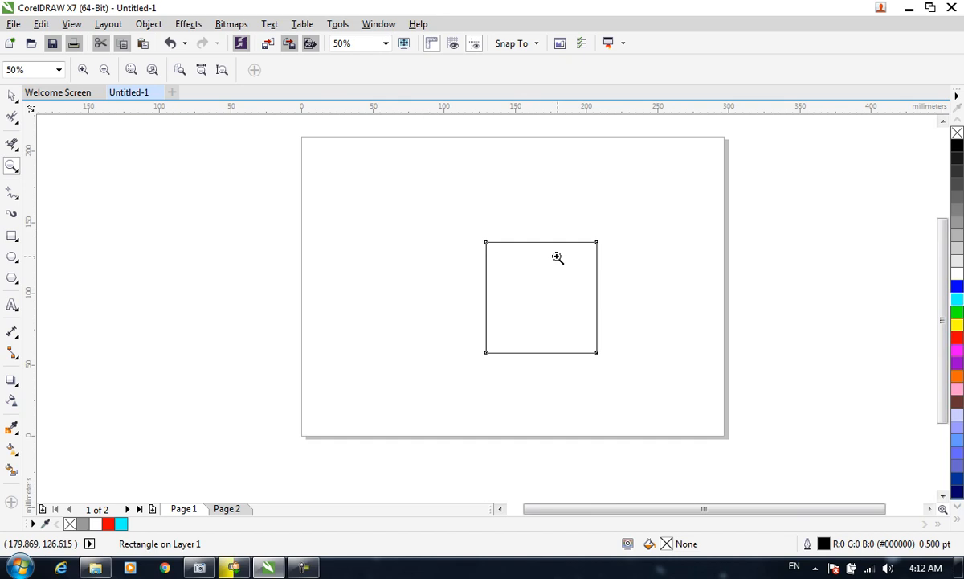
{"action": "left_click", "coordinate": [559, 256]}
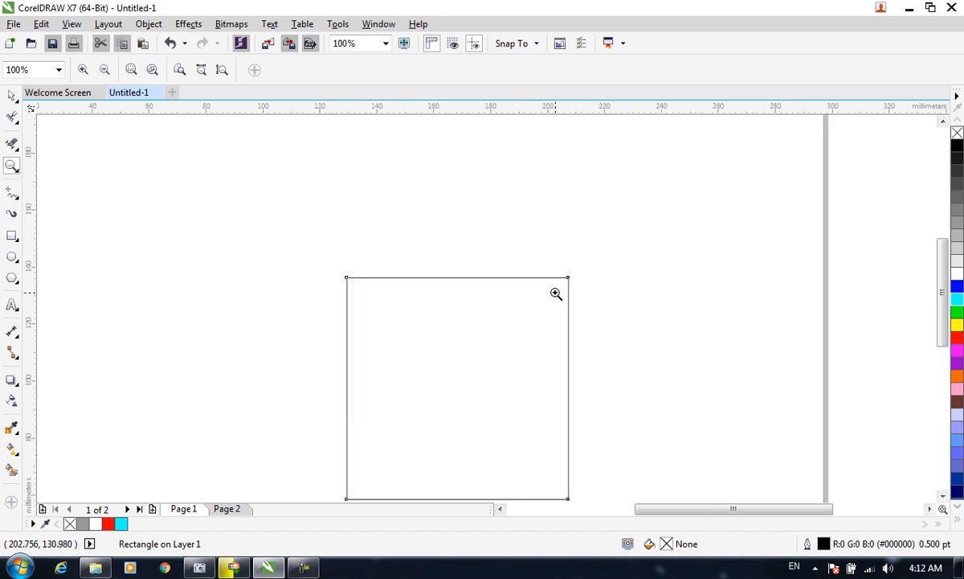
{"action": "left_click", "coordinate": [131, 70]}
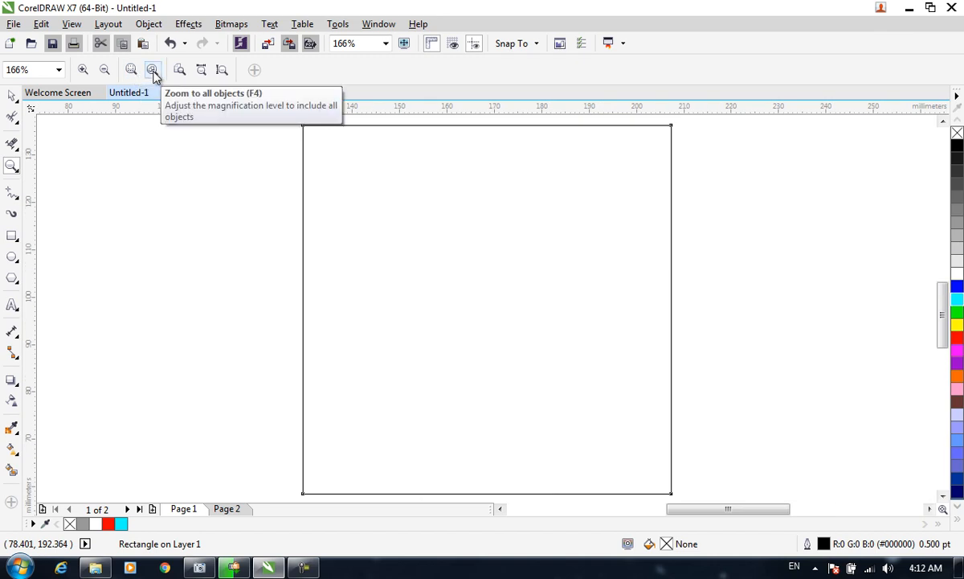
{"action": "scroll", "coordinate": [308, 185], "scroll_direction": "down", "scroll_amount": 4}
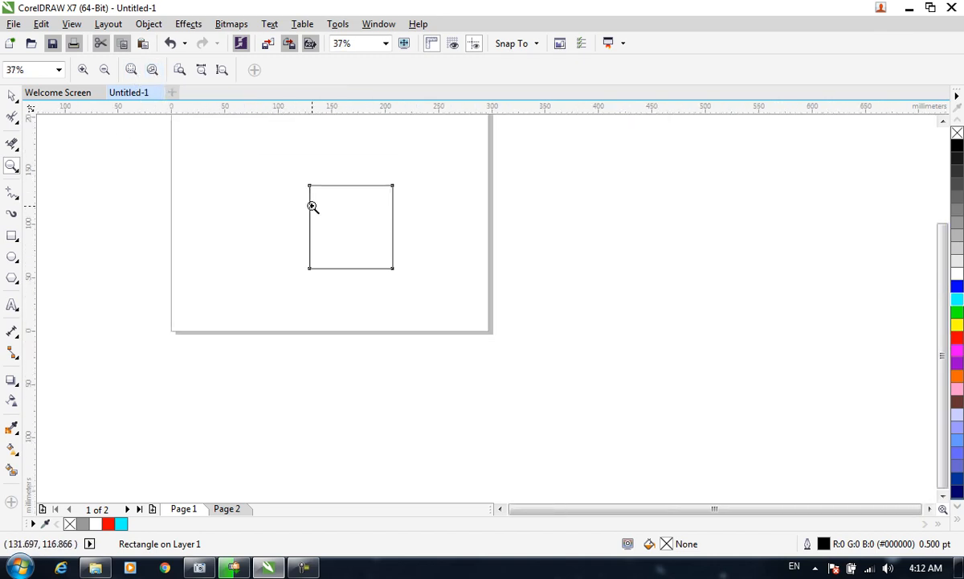
- Draw a small upright ellipse beside the square and a larger one about 179 × 238 mm overlapping it and the page corner
{"action": "left_click", "coordinate": [12, 256]}
{"action": "left_click_drag", "start_coordinate": [225, 134], "coordinate": [295, 255]}
{"action": "left_click_drag", "start_coordinate": [101, 197], "coordinate": [303, 463]}
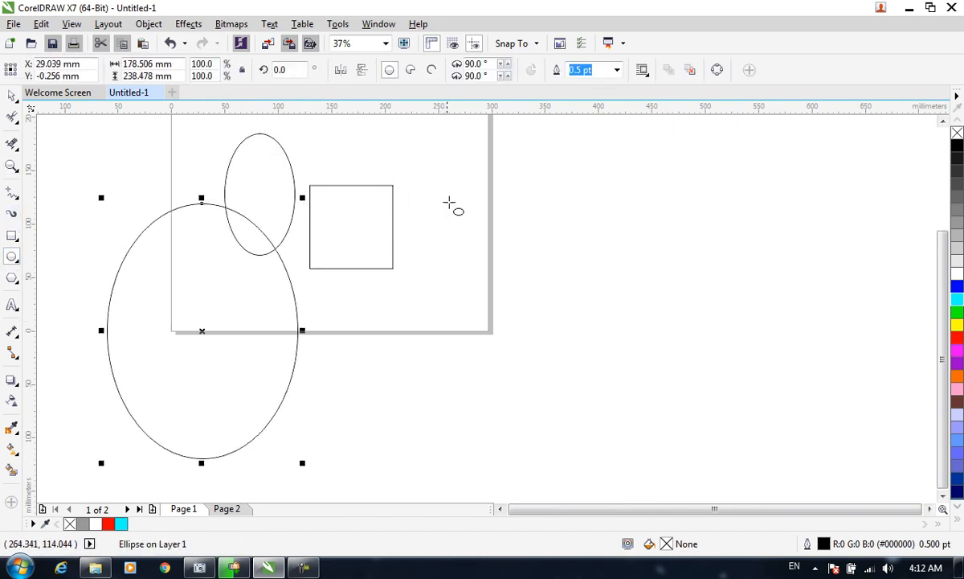
- Fit the view to the selected square, all objects, the whole page, its width and its height, and zoom out
{"action": "left_click", "coordinate": [12, 166]}
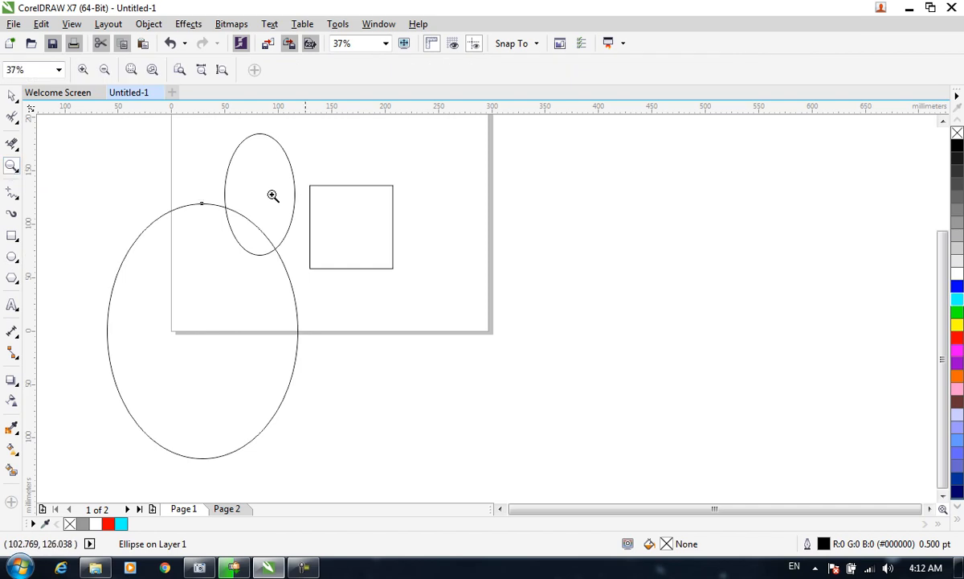
{"action": "key", "text": "space"}
{"action": "left_click", "coordinate": [325, 225]}
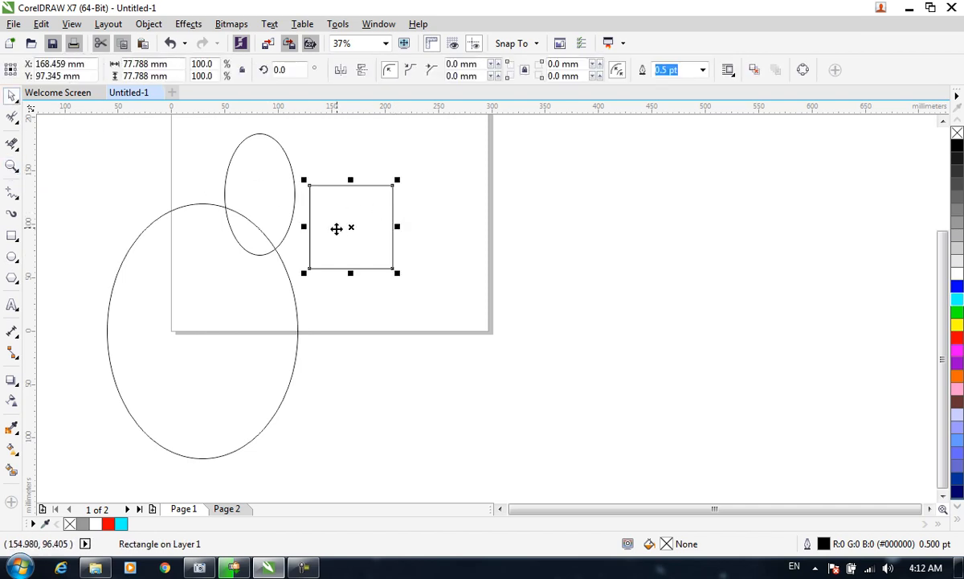
{"action": "left_click", "coordinate": [12, 232]}
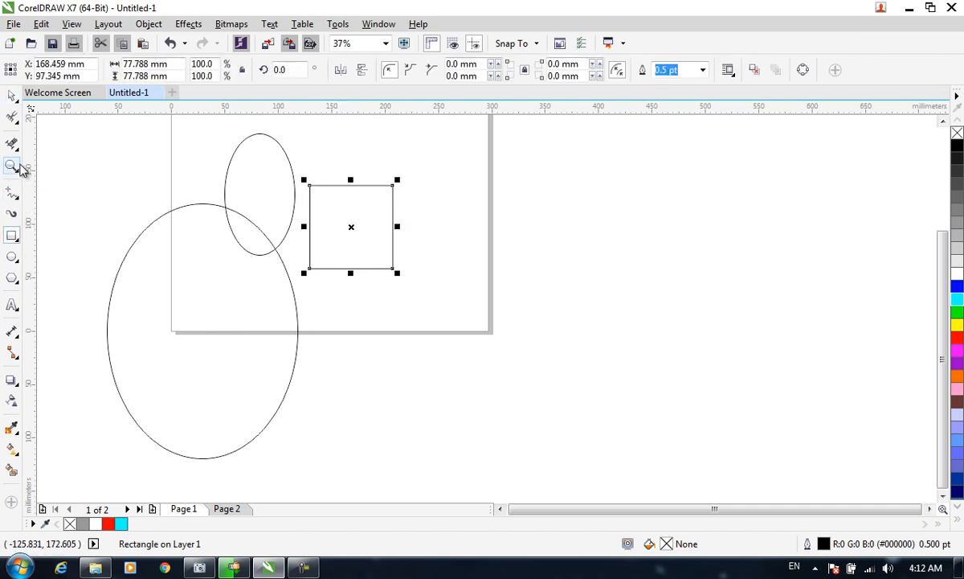
{"action": "left_click", "coordinate": [15, 166]}
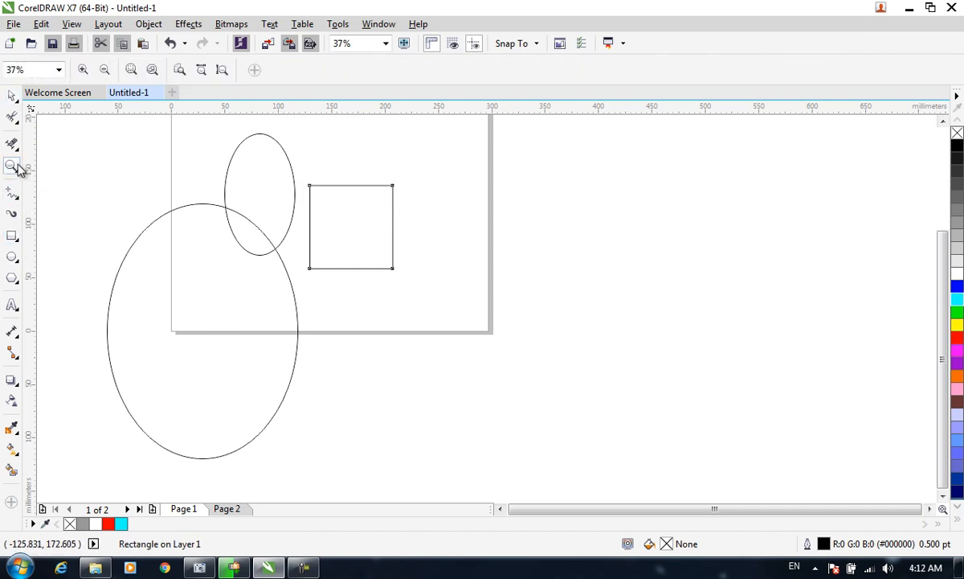
{"action": "left_click", "coordinate": [131, 71]}
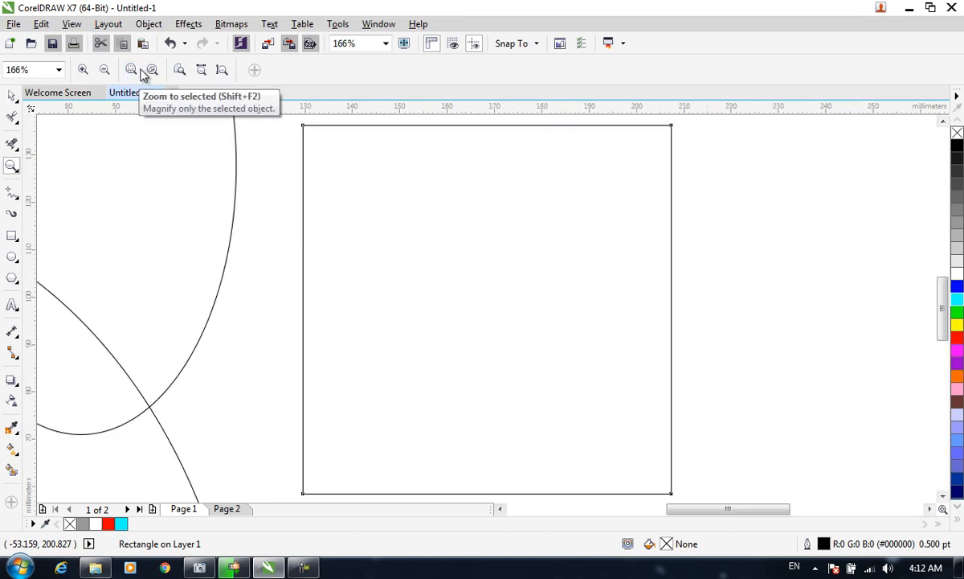
{"action": "left_click", "coordinate": [152, 71]}
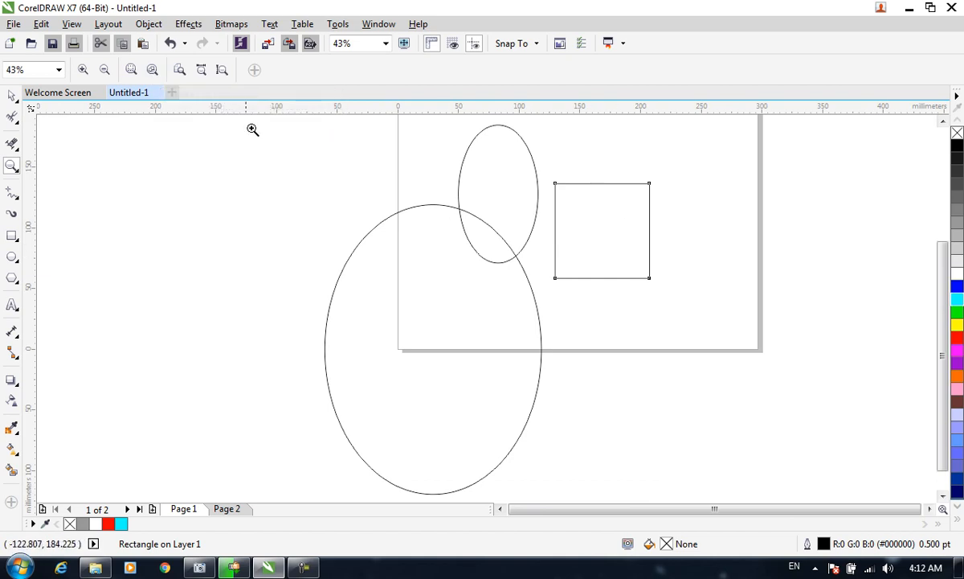
{"action": "left_click", "coordinate": [182, 71]}
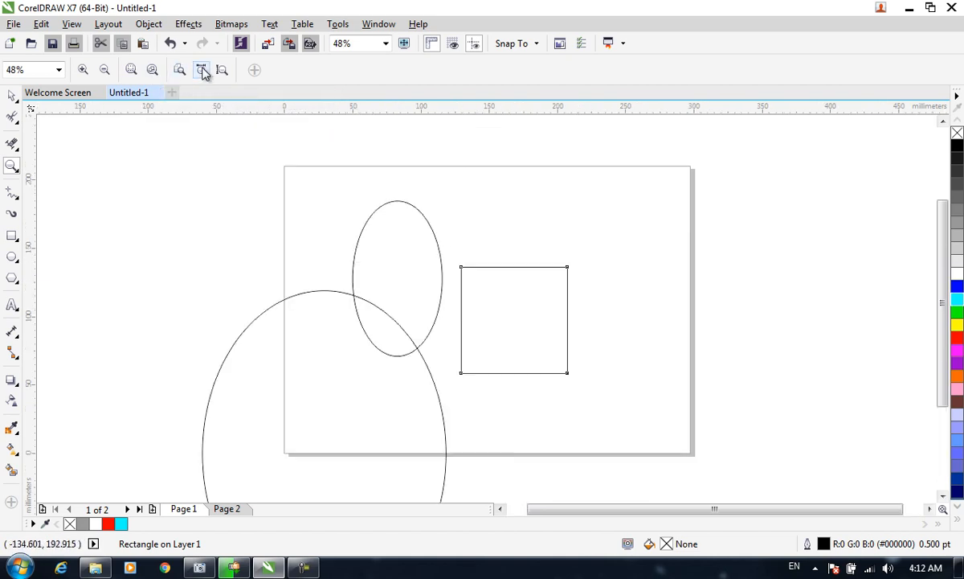
{"action": "left_click", "coordinate": [203, 71]}
{"action": "left_click", "coordinate": [224, 72]}
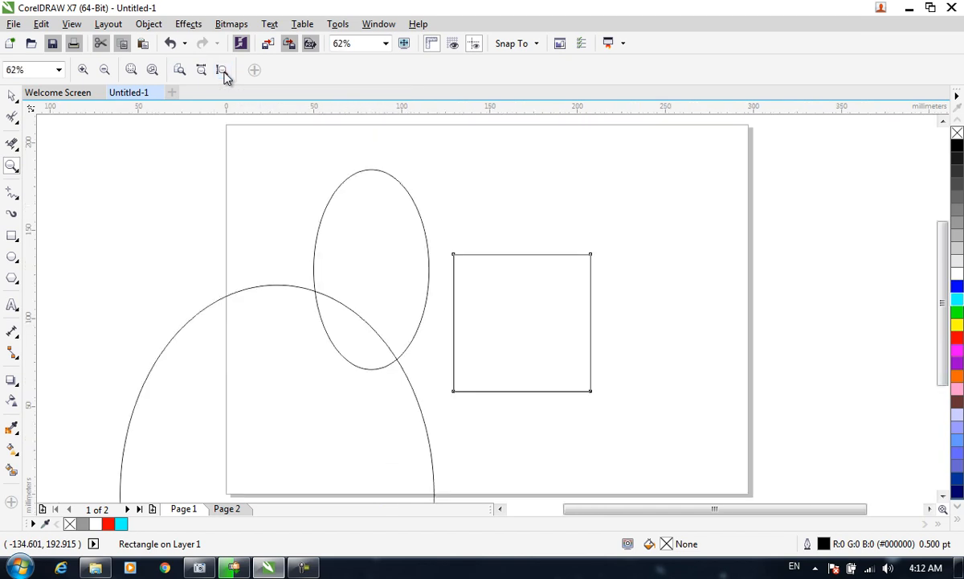
{"action": "left_click", "coordinate": [103, 71]}
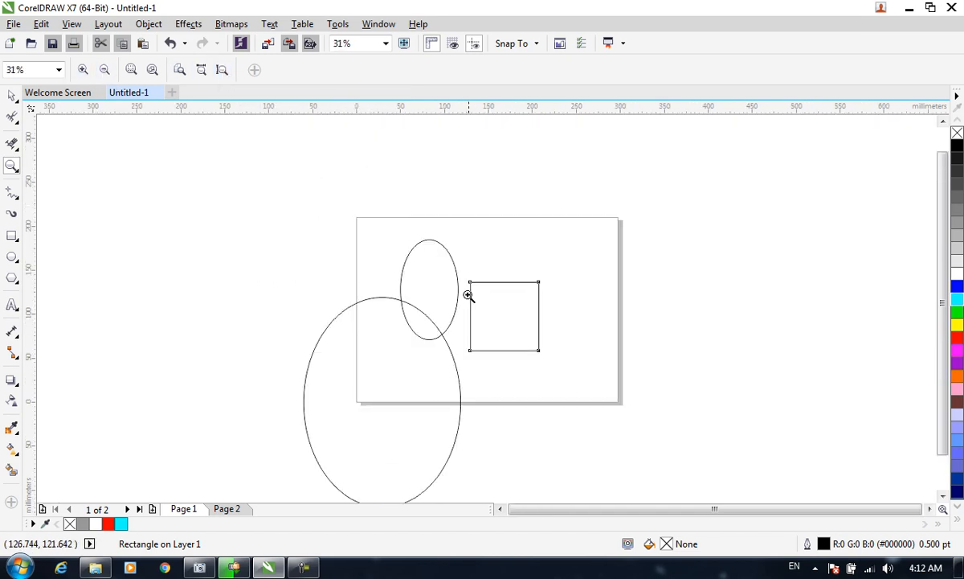
- Shift the view of the page with the Pan tool and switch back to the Zoom tool
{"action": "left_click", "coordinate": [13, 166]}
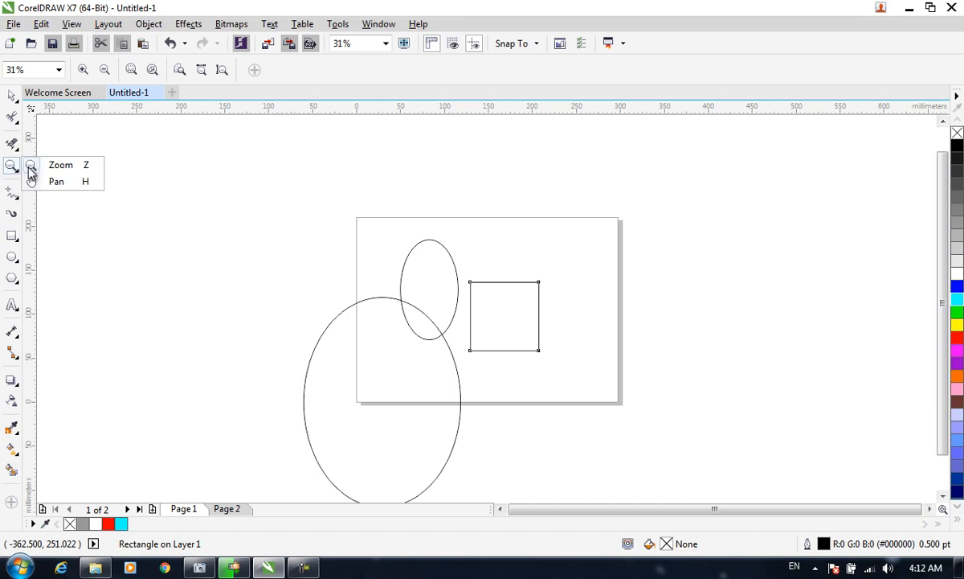
{"action": "left_click", "coordinate": [73, 182]}
{"action": "left_click_drag", "start_coordinate": [411, 287], "coordinate": [507, 386]}
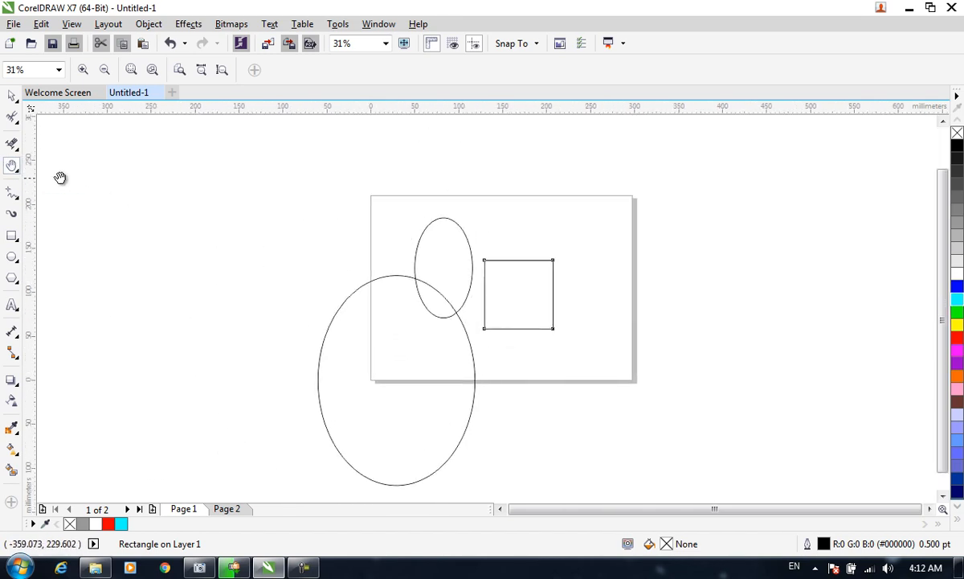
{"action": "left_click", "coordinate": [13, 166]}
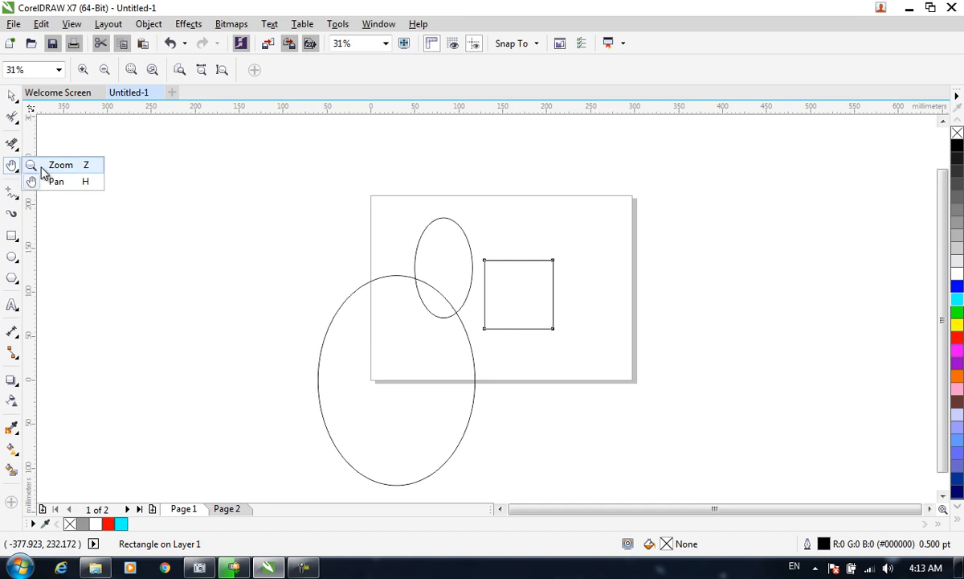
{"action": "left_click", "coordinate": [41, 168]}
- Draw a trial Freehand stroke in the empty area beside the page and undo it
{"action": "left_click", "coordinate": [13, 199]}
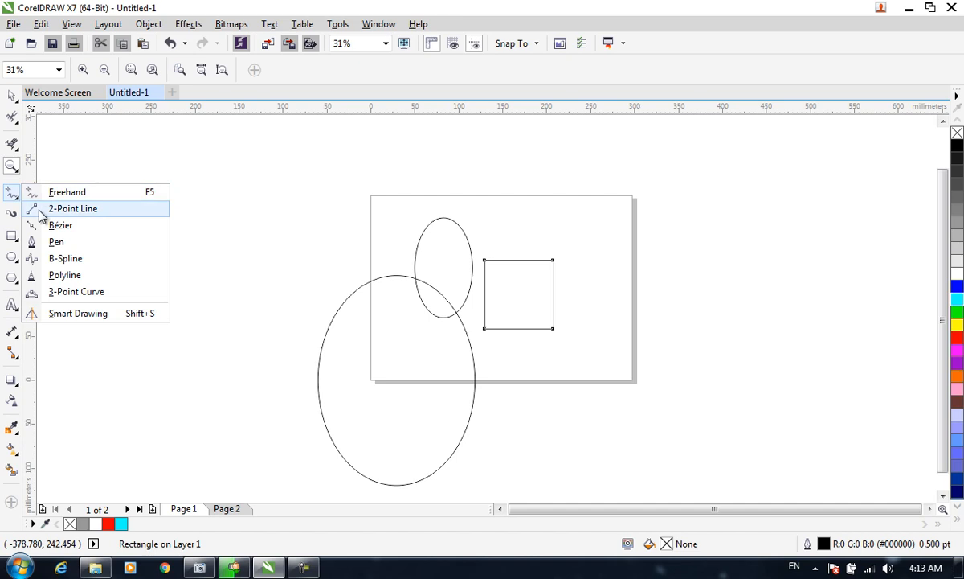
{"action": "left_click", "coordinate": [64, 193]}
{"action": "mouse_move", "coordinate": [171, 162]}
{"action": "left_mouse_down"}
{"action": "mouse_move", "coordinate": [243, 321]}
{"action": "mouse_move", "coordinate": [331, 210]}
{"action": "mouse_move", "coordinate": [336, 143]}
{"action": "left_mouse_up"}
{"action": "key", "text": "ctrl+z"}
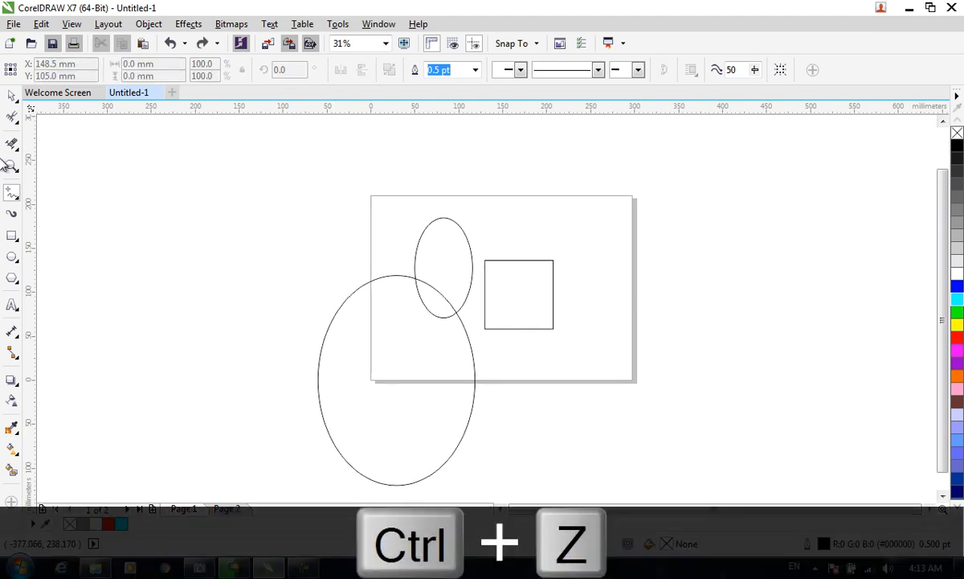
- Draw a trial 2-Point Line outward from the square's upper-left corner and undo it
{"action": "left_click", "coordinate": [11, 193]}
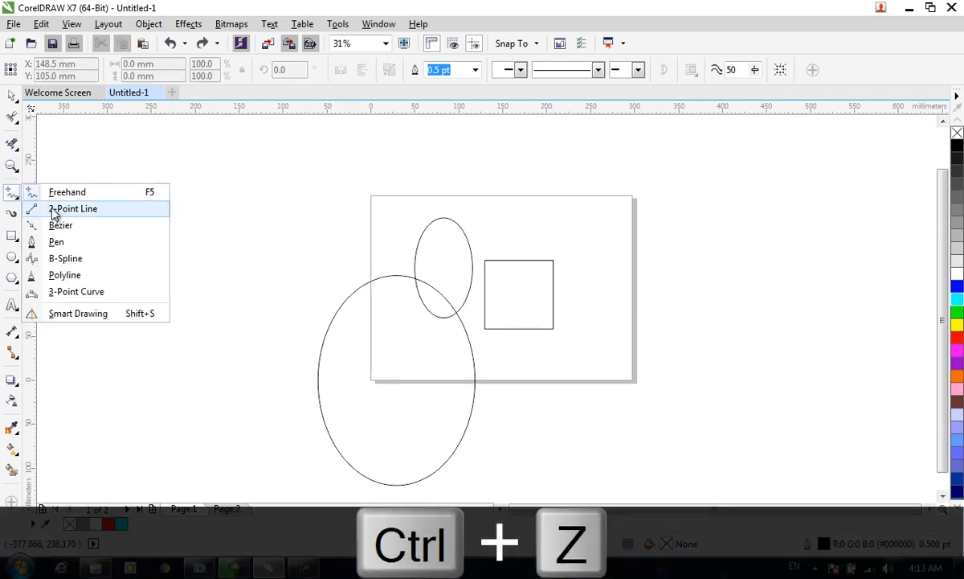
{"action": "left_click", "coordinate": [50, 208]}
{"action": "left_click_drag", "start_coordinate": [484, 261], "coordinate": [351, 242]}
{"action": "key", "text": "ctrl+z"}
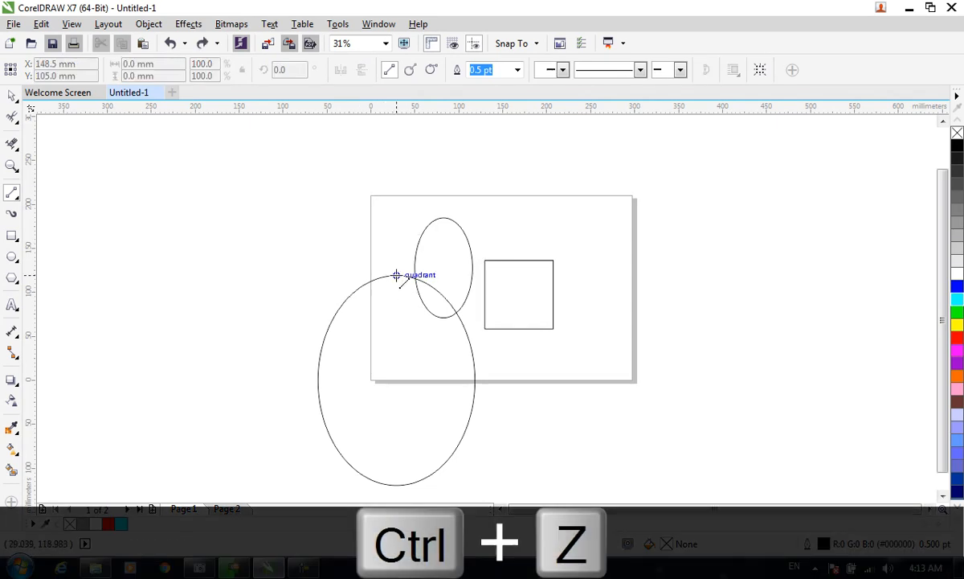
- Draw a vertical line about 238 mm long and a horizontal line about 179 mm long through the large ellipse's centre, joining opposite quadrants
{"action": "left_click_drag", "start_coordinate": [397, 275], "coordinate": [396, 485]}
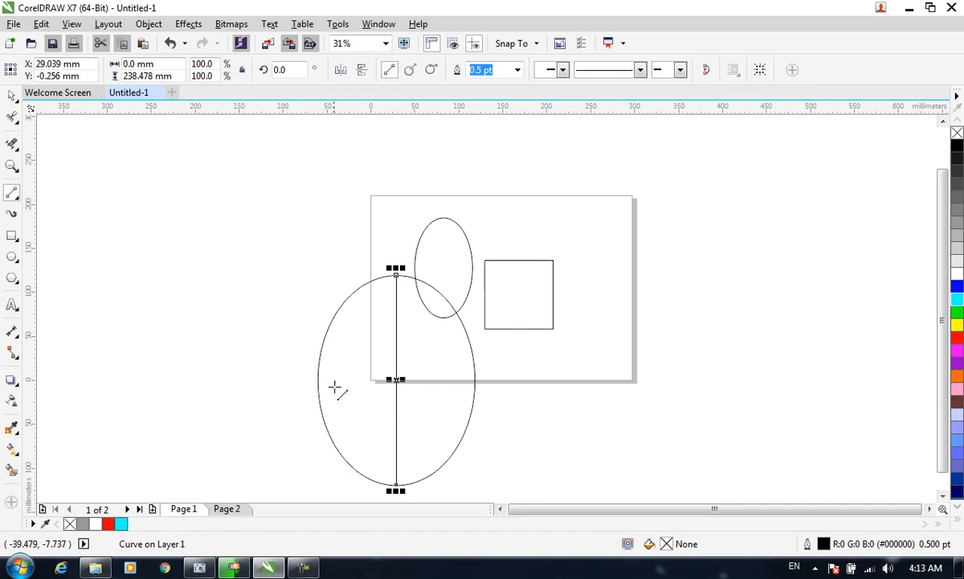
{"action": "left_click_drag", "start_coordinate": [318, 379], "coordinate": [474, 379]}
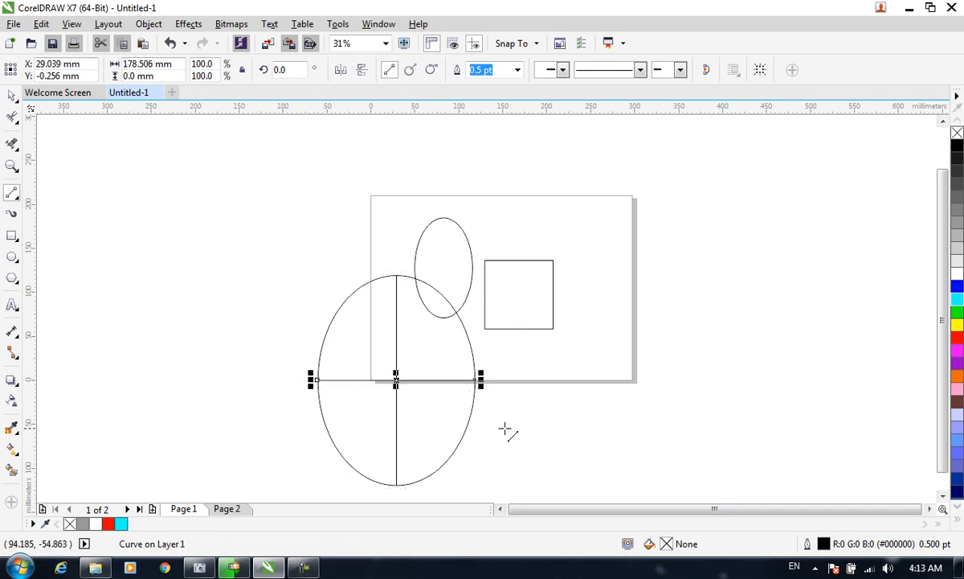
{"action": "left_click", "coordinate": [487, 448]}
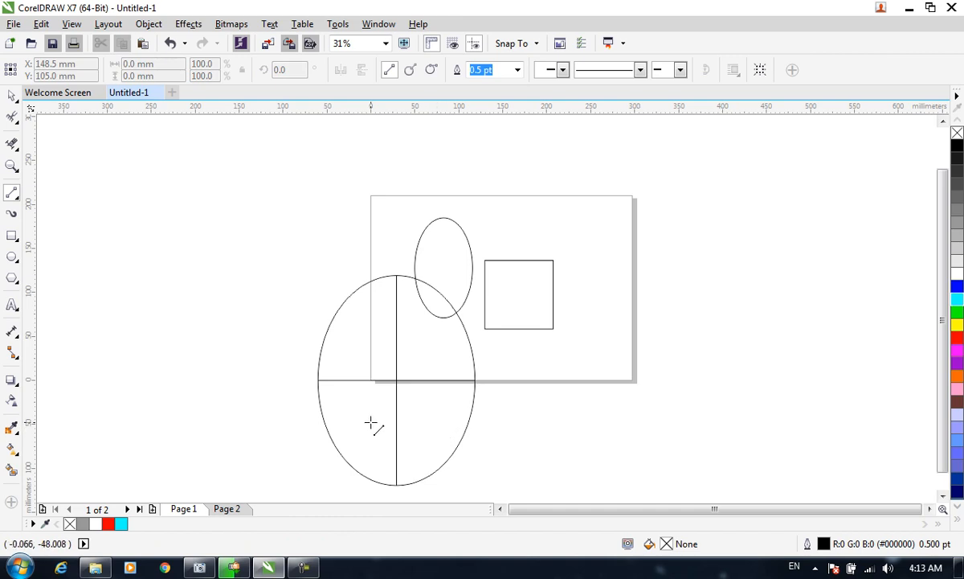
- Delete the ellipses, the square and both lines to empty the page
{"action": "key", "text": "ctrl+a"}
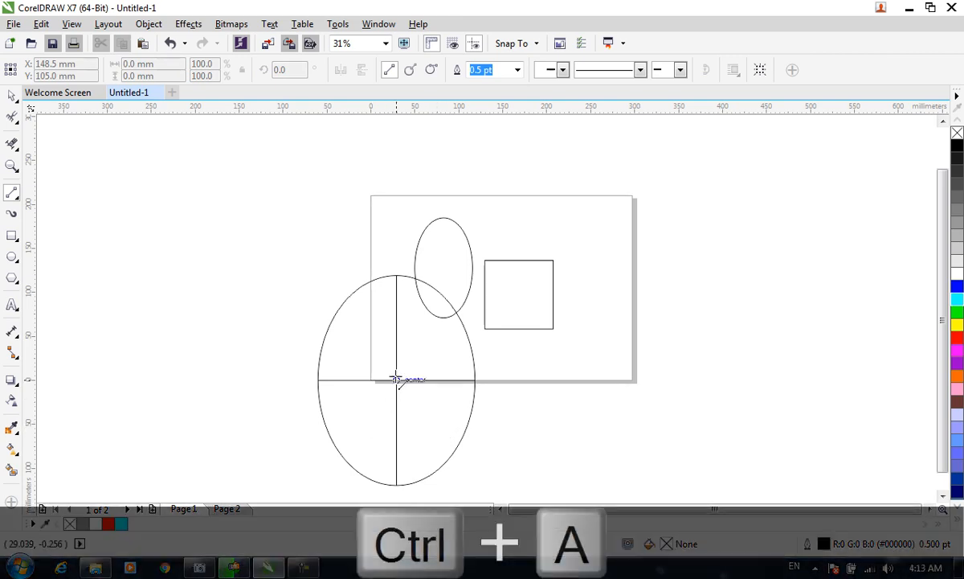
{"action": "key", "text": "Delete"}
- Draw a square about 85 mm on a side slightly right of the page centre
{"action": "scroll", "coordinate": [491, 255], "scroll_direction": "up", "scroll_amount": 1}
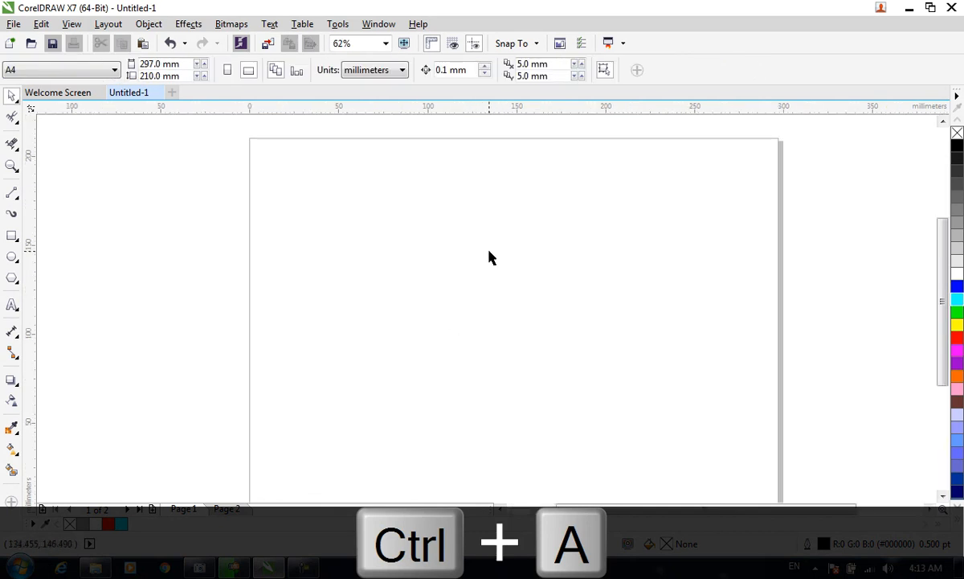
{"action": "left_click", "coordinate": [11, 234]}
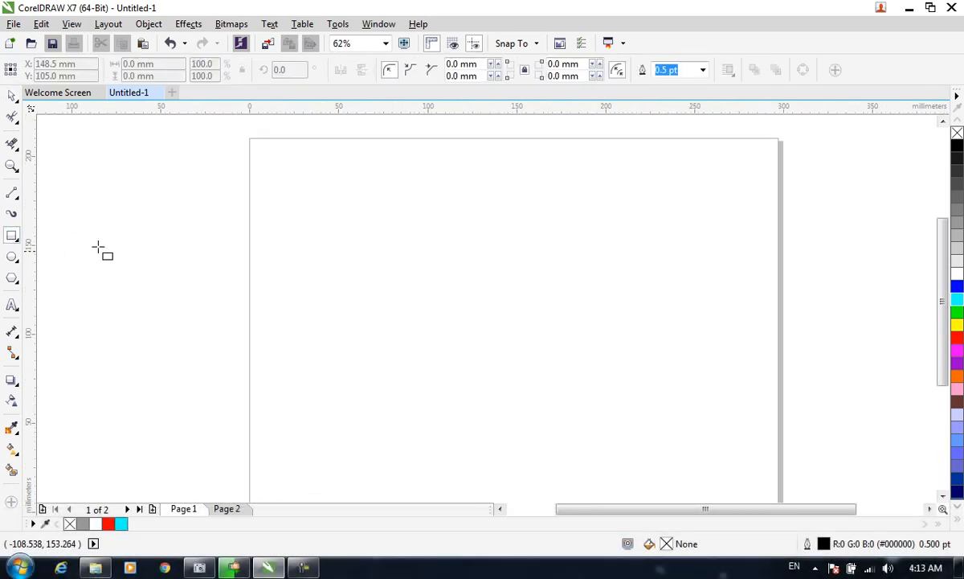
{"action": "left_click_drag", "start_coordinate": [477, 251], "coordinate": [617, 402]}
{"action": "left_click", "coordinate": [11, 95]}
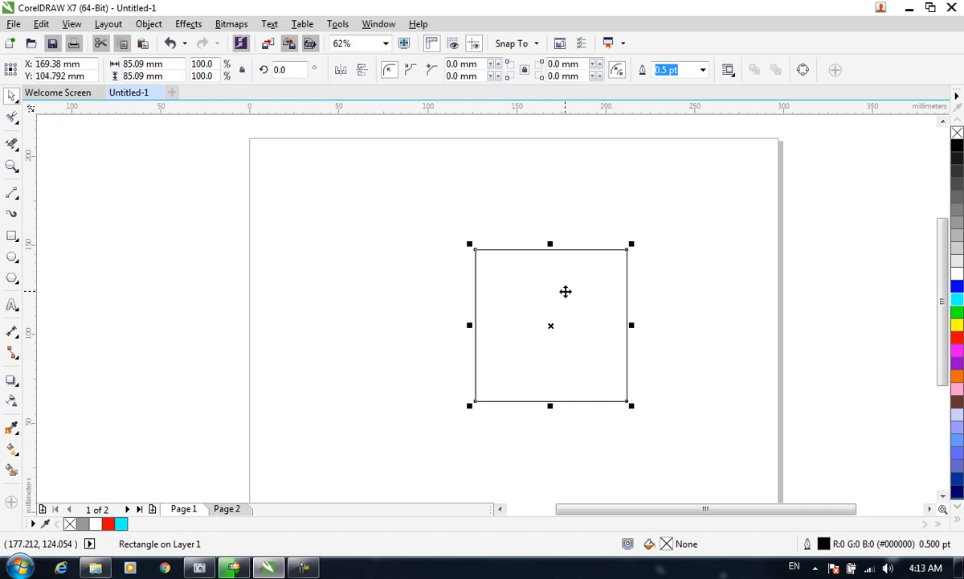
- Try to copy and paste the square, shifting the original slightly up and to the right in between
{"action": "key", "text": "ctrl+c"}
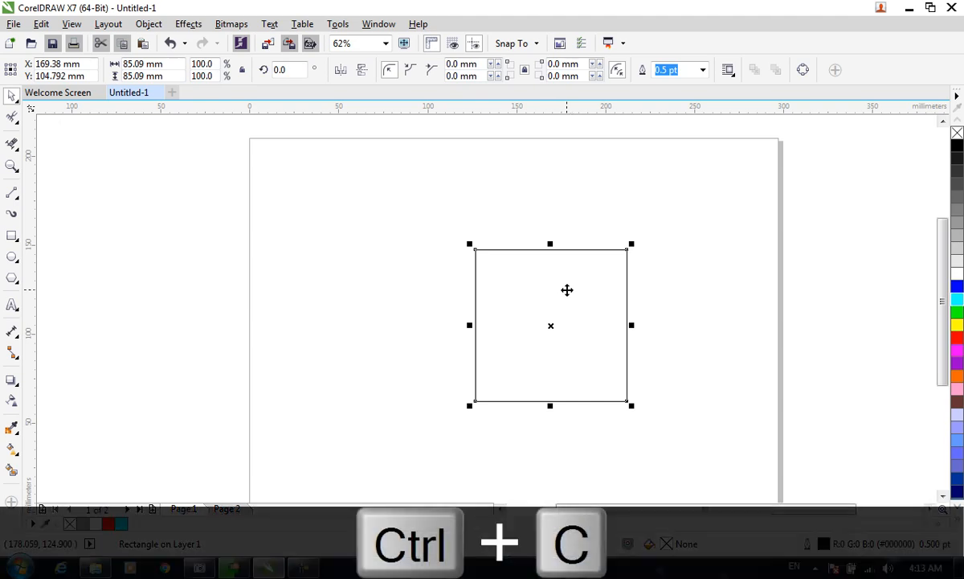
{"action": "mouse_move", "coordinate": [571, 287]}
{"action": "left_mouse_down"}
{"action": "mouse_move", "coordinate": [556, 282]}
{"action": "mouse_move", "coordinate": [578, 285]}
{"action": "left_mouse_up"}
{"action": "key", "text": "ctrl+v"}
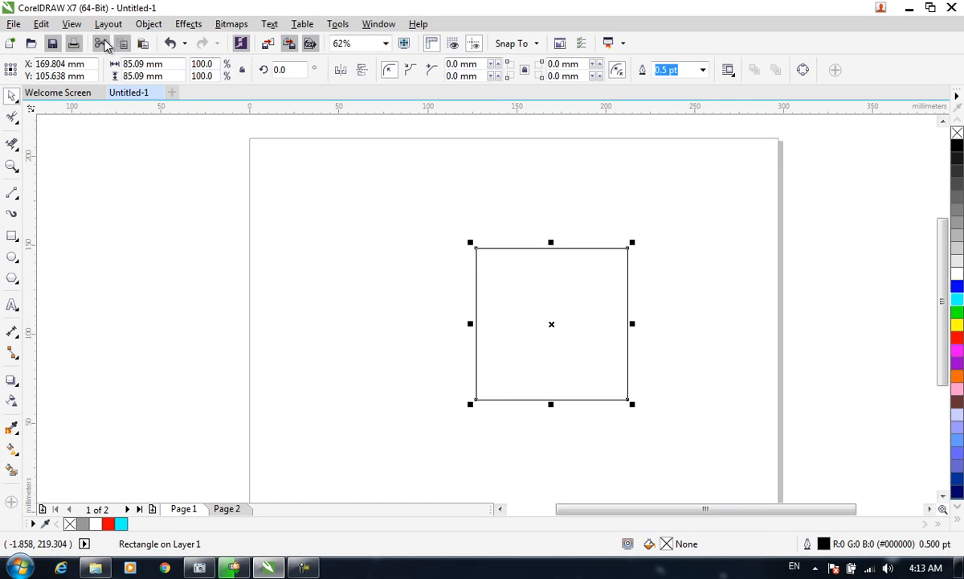
{"action": "left_click", "coordinate": [15, 24]}
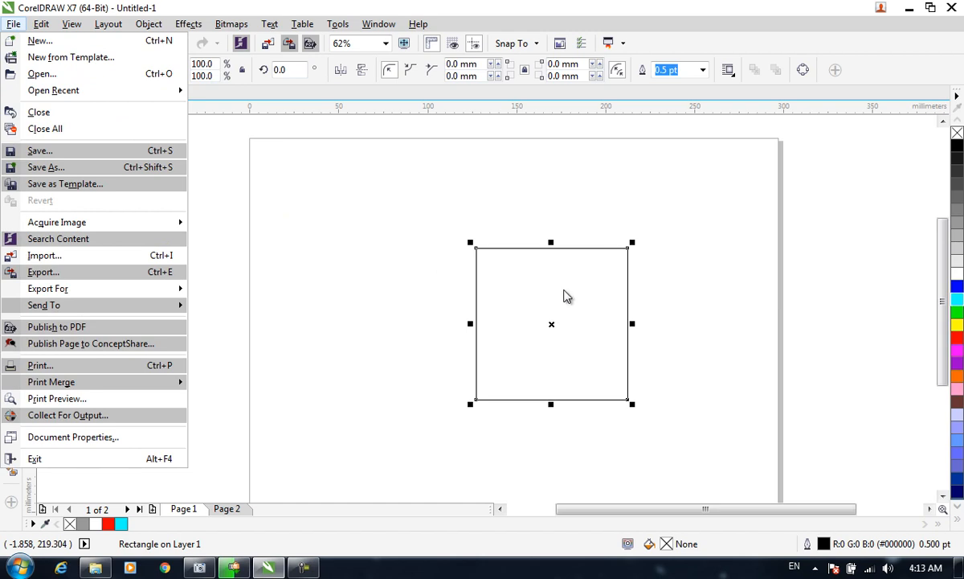
{"action": "left_click", "coordinate": [496, 249]}
{"action": "left_click", "coordinate": [504, 247]}
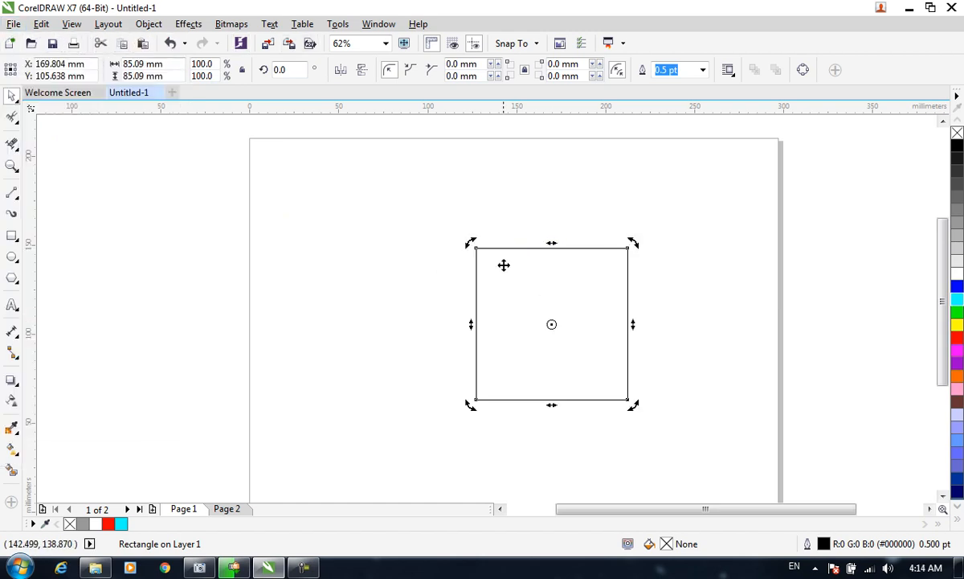
{"action": "left_click", "coordinate": [417, 26]}
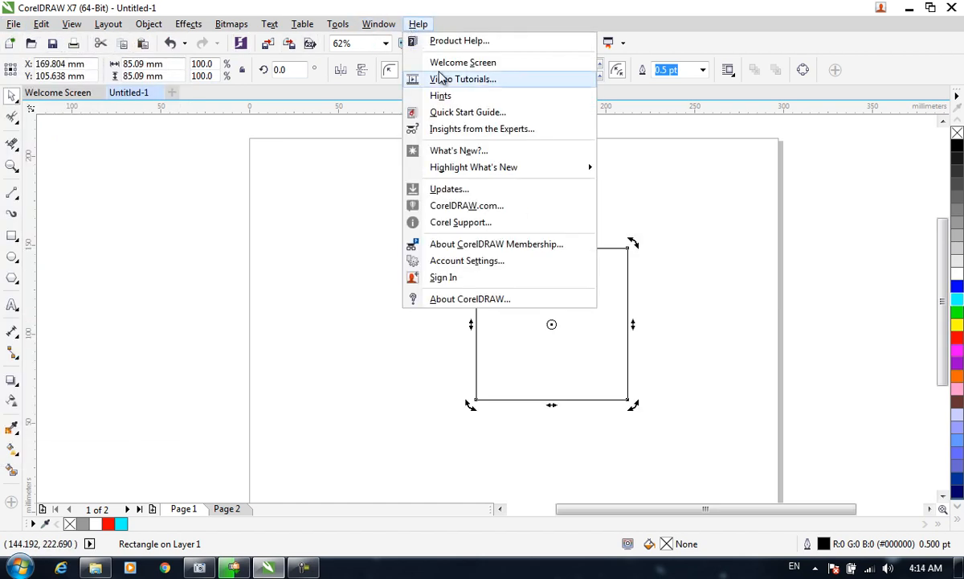
{"action": "left_click", "coordinate": [444, 277]}
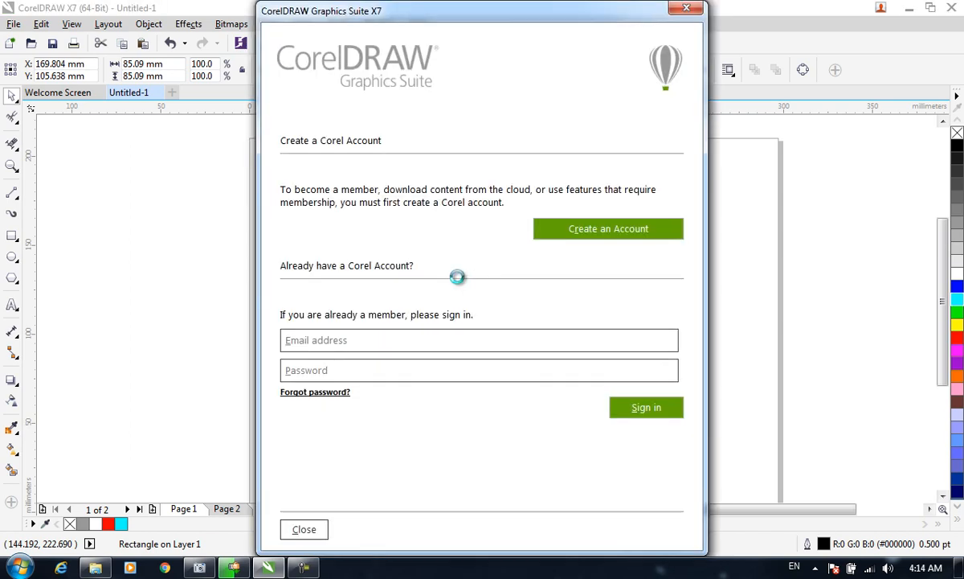
{"action": "left_click", "coordinate": [687, 8]}
{"action": "left_click", "coordinate": [545, 319]}
{"action": "left_click", "coordinate": [687, 10]}
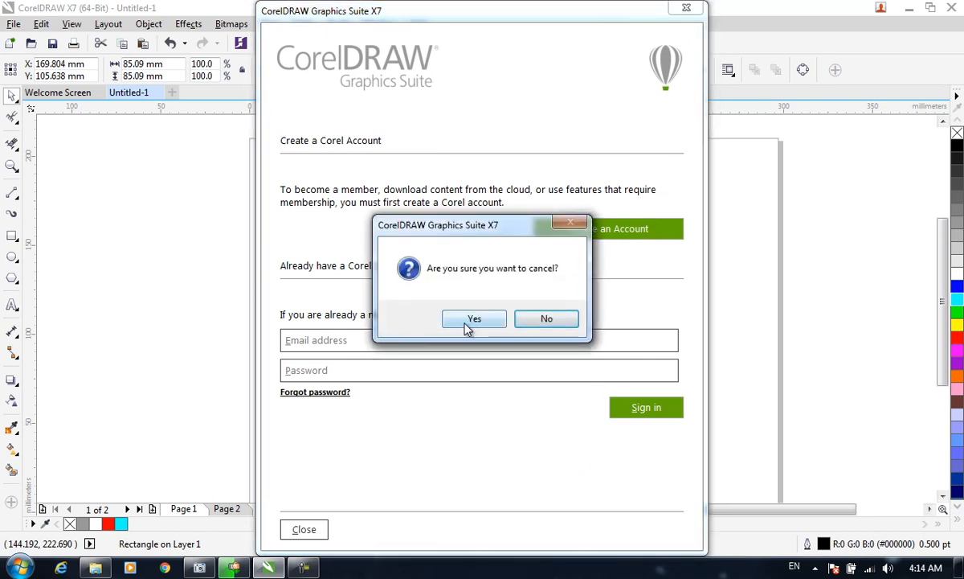
{"action": "left_click", "coordinate": [472, 317]}
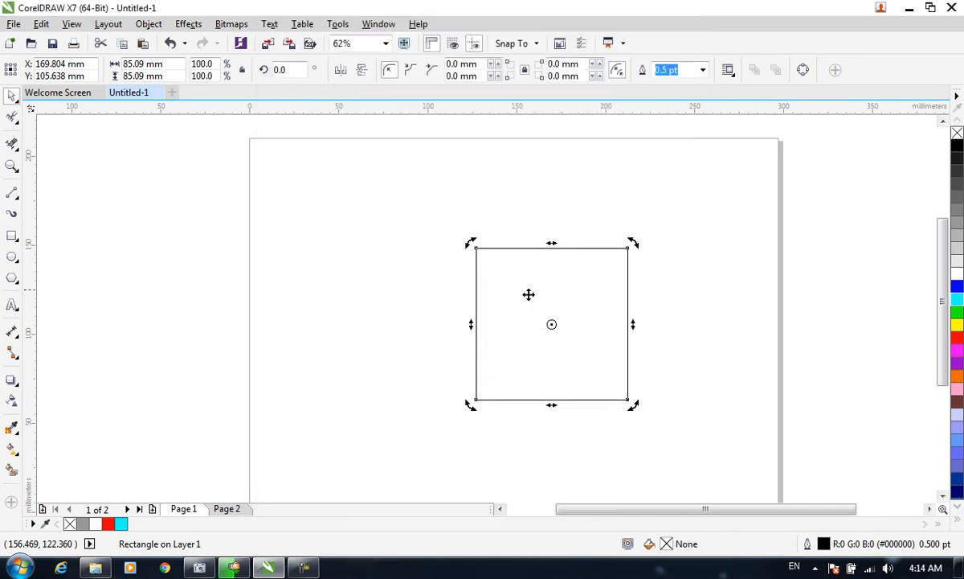
- Draw a second square about 71 mm wide overlapping the first's upper-left, joining their upper-left, upper-right and lower-left corners with 2-Point Lines
{"action": "left_click", "coordinate": [12, 236]}
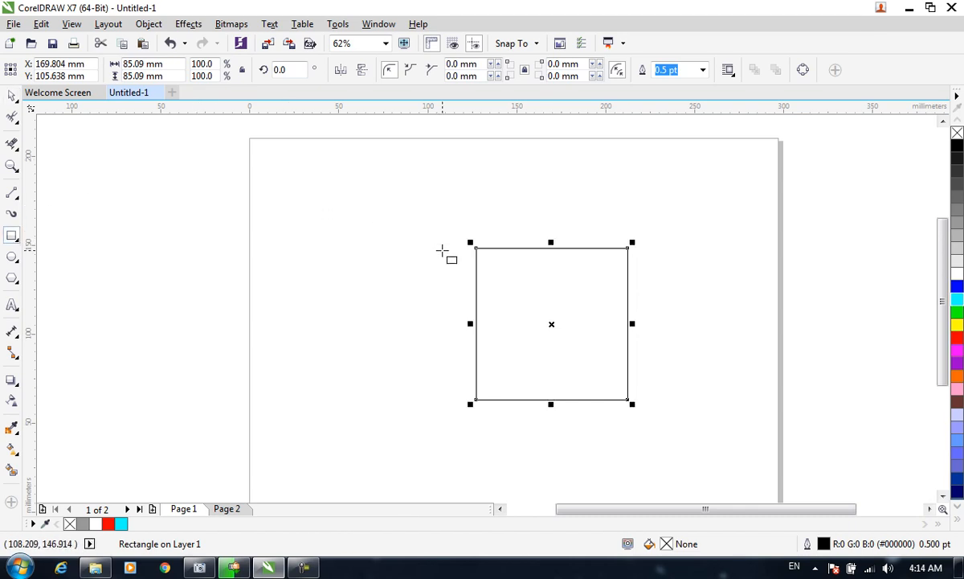
{"action": "left_click_drag", "start_coordinate": [437, 242], "coordinate": [527, 371]}
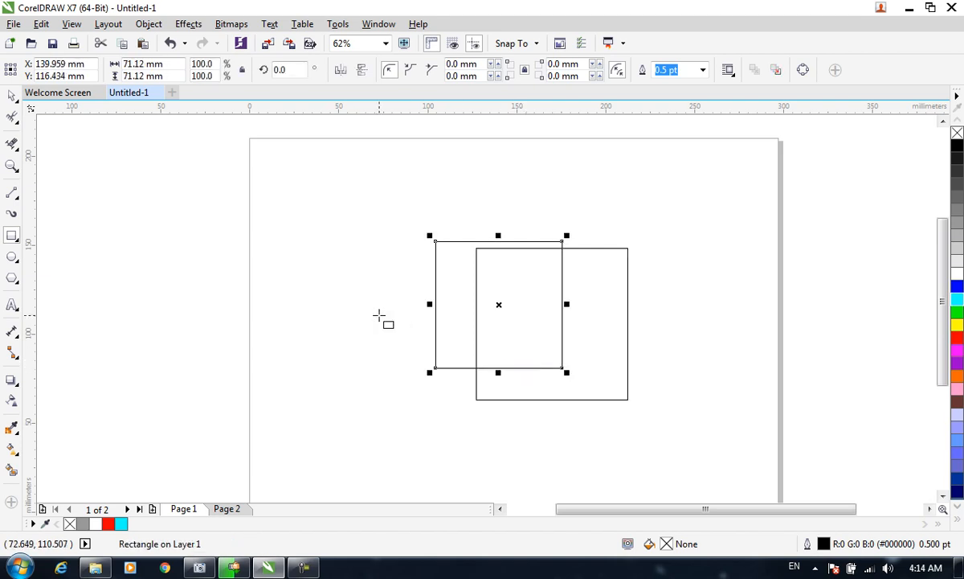
{"action": "left_click", "coordinate": [12, 192]}
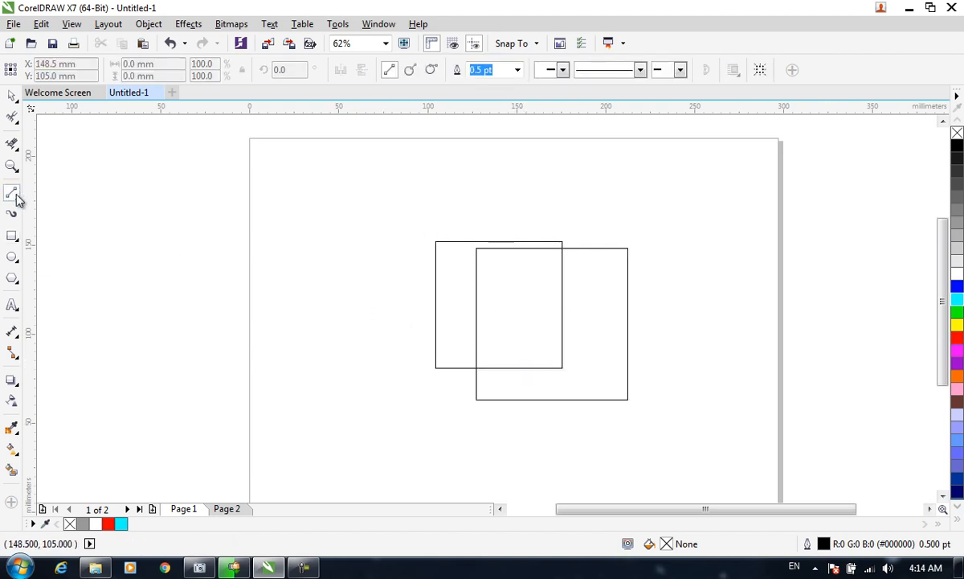
{"action": "left_click_drag", "start_coordinate": [434, 240], "coordinate": [475, 247]}
{"action": "left_click_drag", "start_coordinate": [561, 241], "coordinate": [627, 248]}
{"action": "left_click_drag", "start_coordinate": [435, 369], "coordinate": [477, 399]}
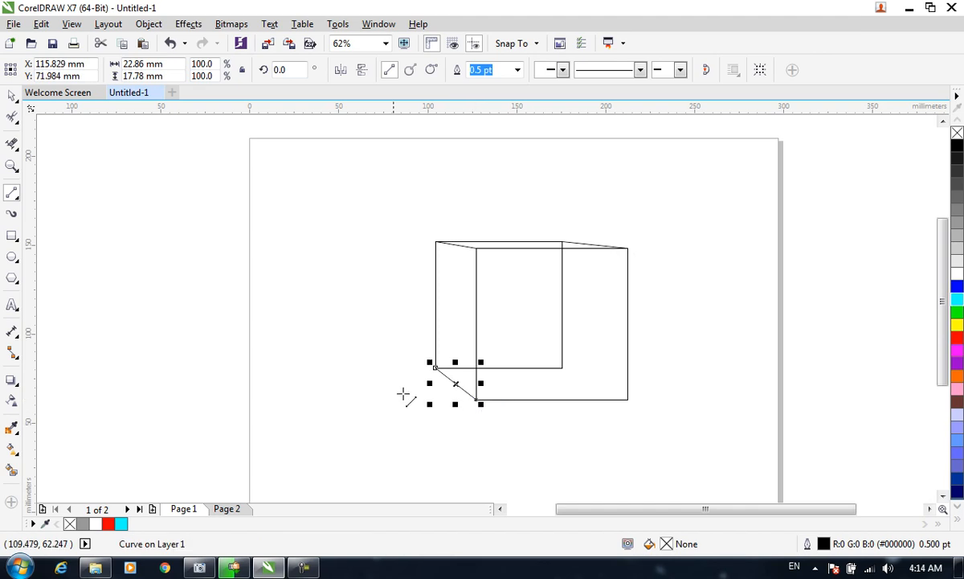
- Remove the short piece of the smaller square's right edge above the larger square's top edge with Virtual Segment Delete
{"action": "left_click", "coordinate": [13, 151]}
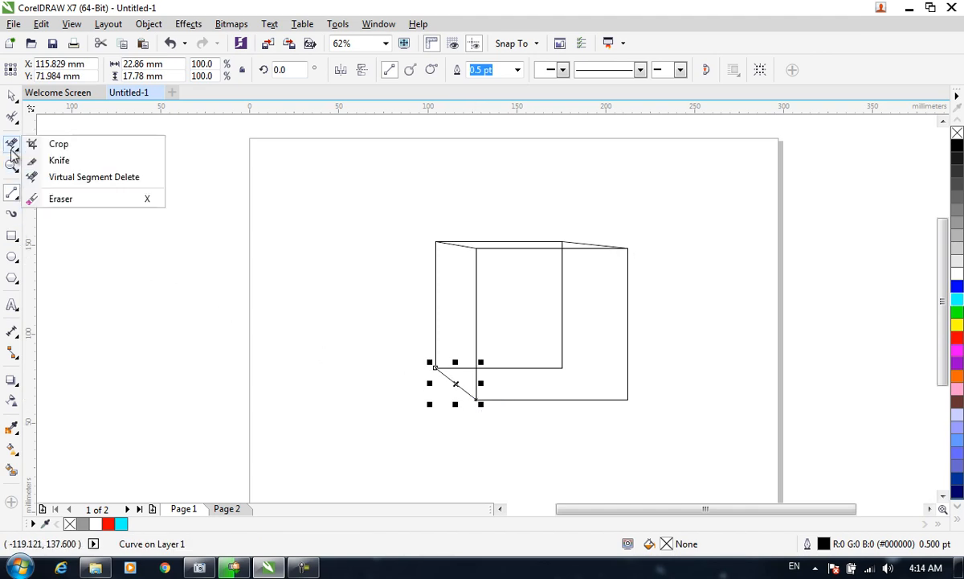
{"action": "left_click", "coordinate": [58, 177]}
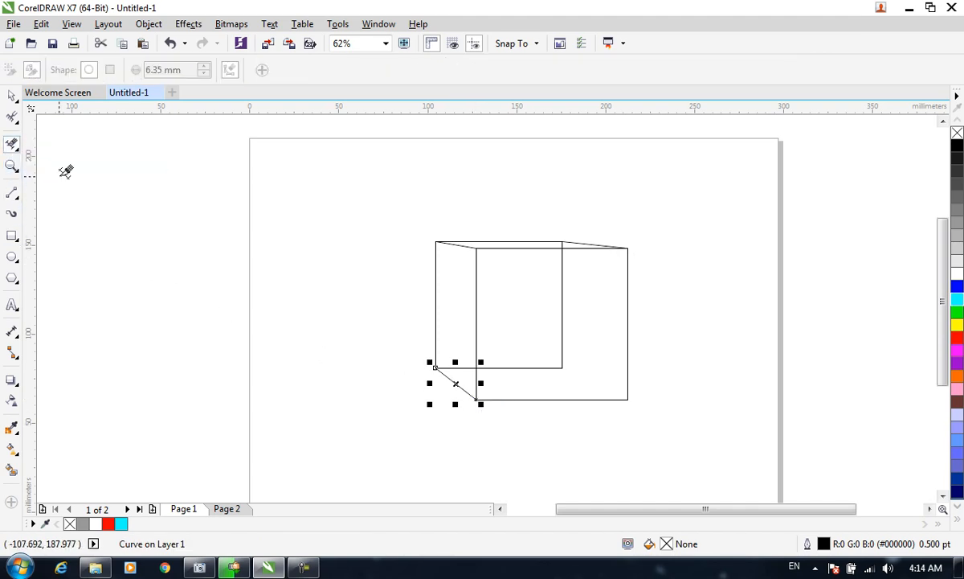
{"action": "scroll", "coordinate": [603, 289], "scroll_direction": "up", "scroll_amount": 2}
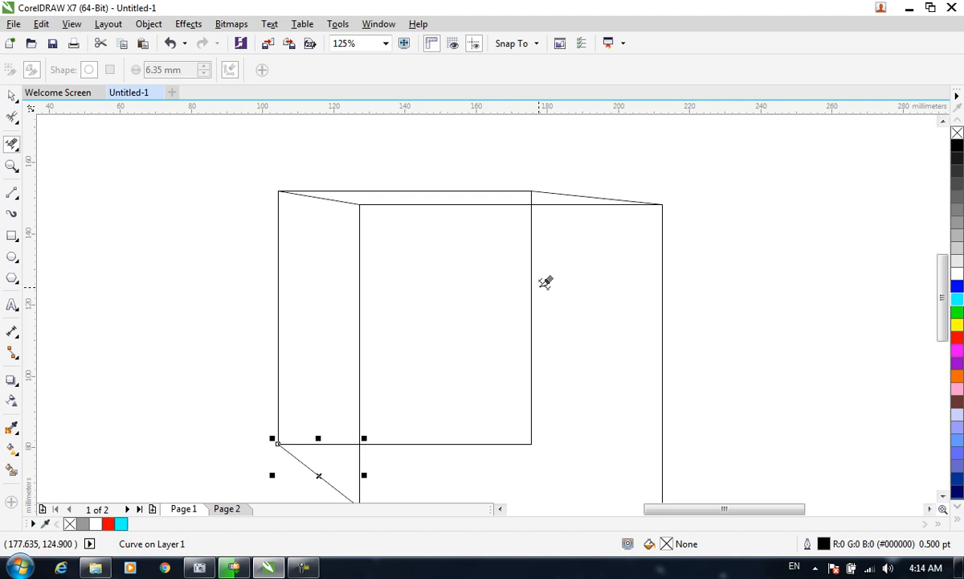
{"action": "scroll", "coordinate": [555, 197], "scroll_direction": "up", "scroll_amount": 6}
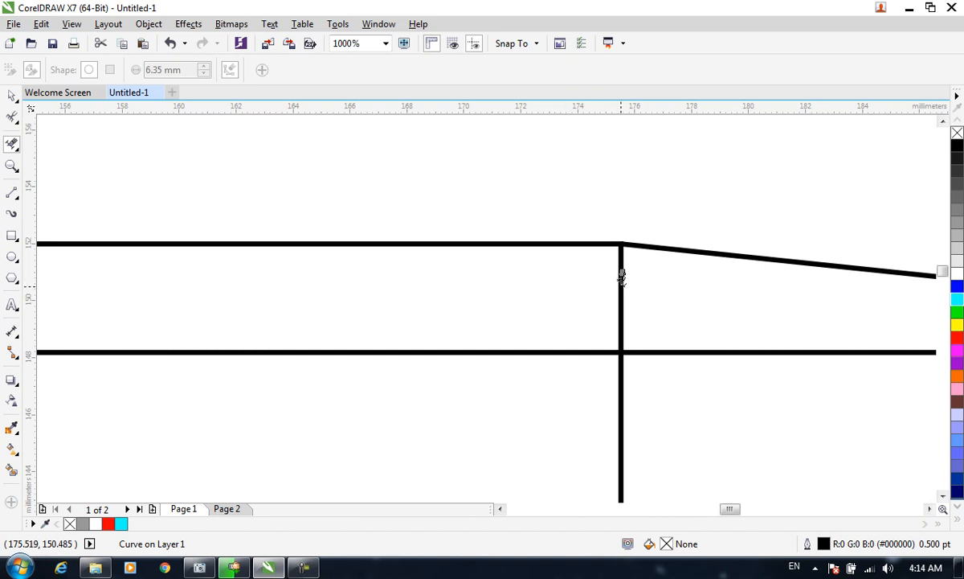
{"action": "left_click", "coordinate": [621, 275]}
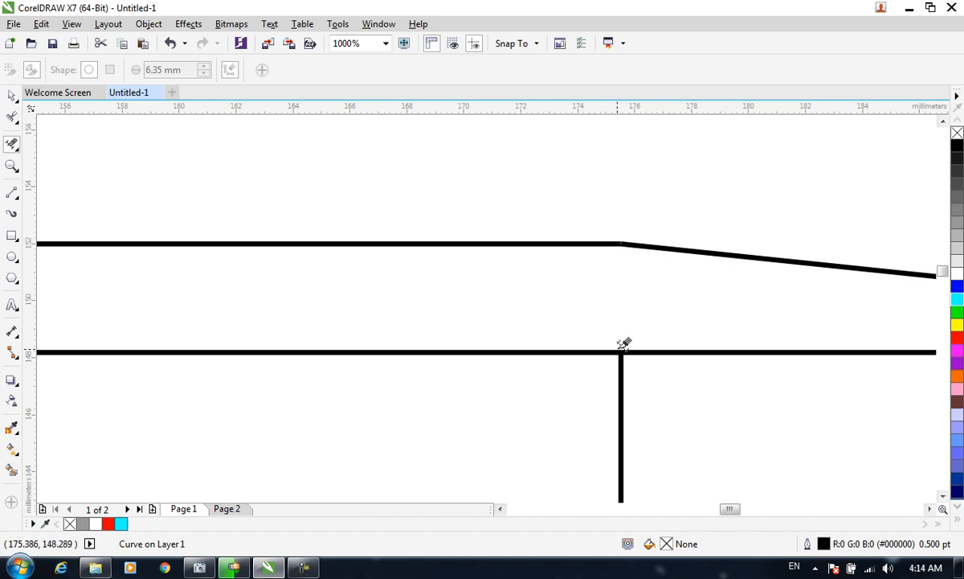
- Delete the smaller square's remaining segments inside the front face and behind the cube's left side, and clear the selection
{"action": "scroll", "coordinate": [625, 344], "scroll_direction": "down", "scroll_amount": 2}
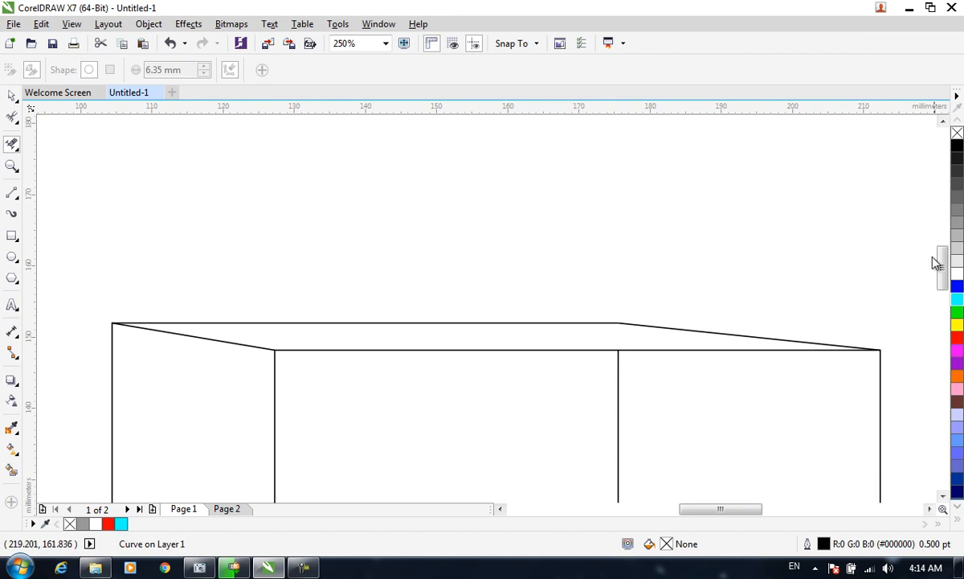
{"action": "left_click_drag", "start_coordinate": [948, 277], "coordinate": [944, 309]}
{"action": "scroll", "coordinate": [818, 314], "scroll_direction": "down", "scroll_amount": 1}
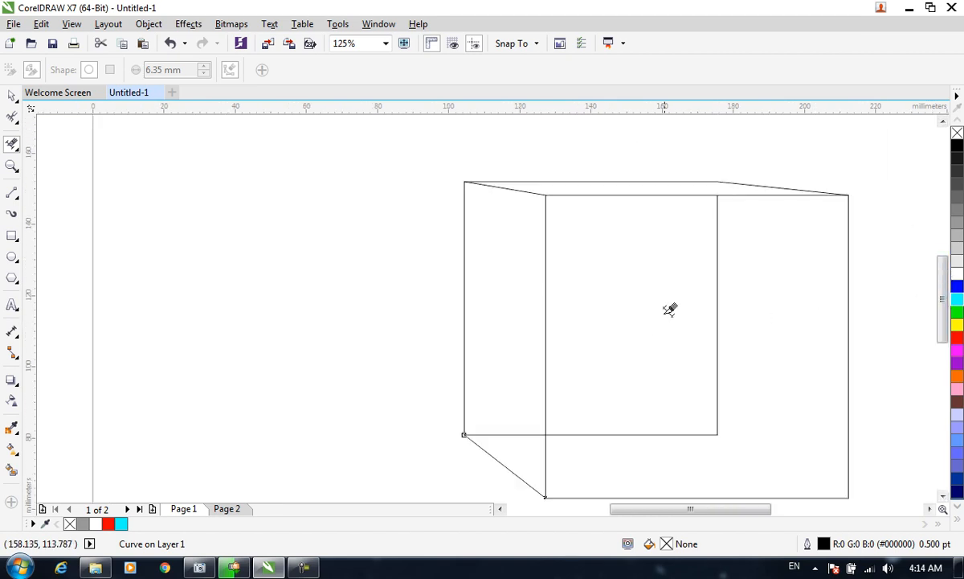
{"action": "left_click", "coordinate": [720, 296]}
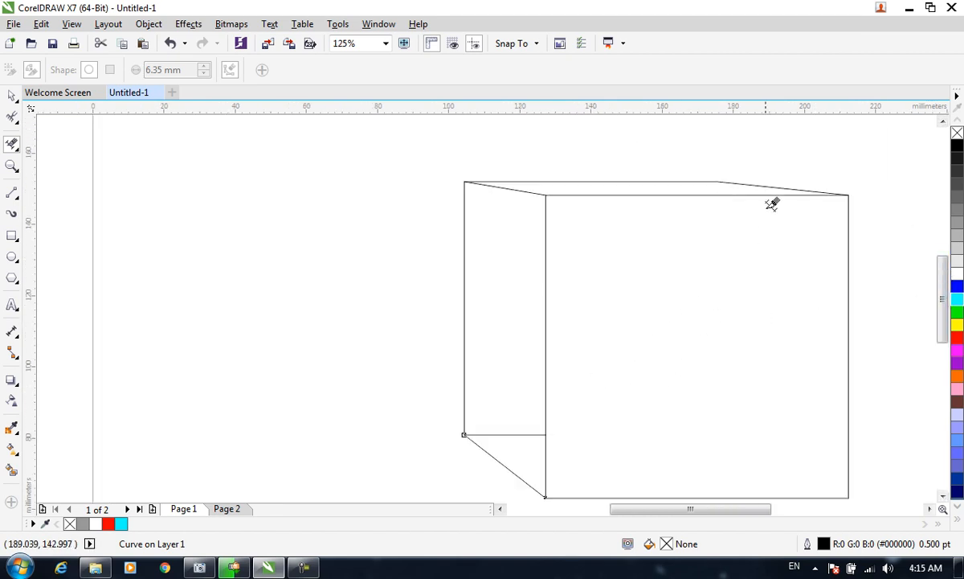
{"action": "left_click", "coordinate": [529, 433]}
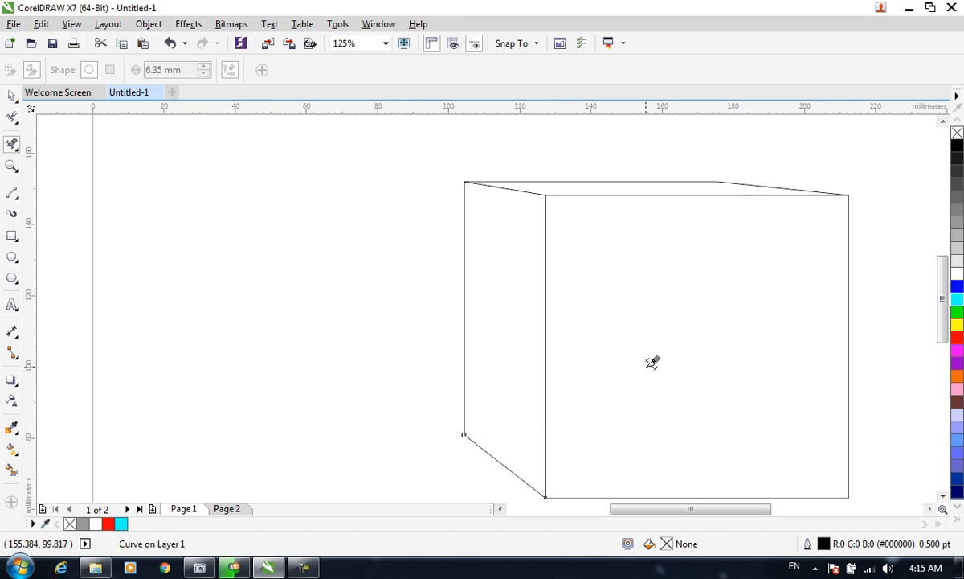
{"action": "scroll", "coordinate": [654, 361], "scroll_direction": "down", "scroll_amount": 2}
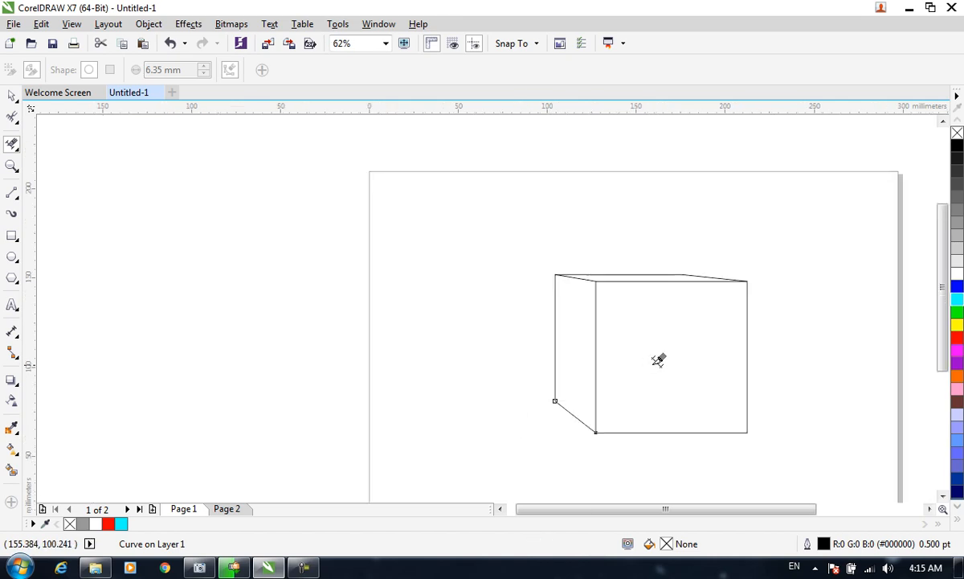
{"action": "left_click", "coordinate": [8, 96]}
{"action": "left_click", "coordinate": [233, 280]}
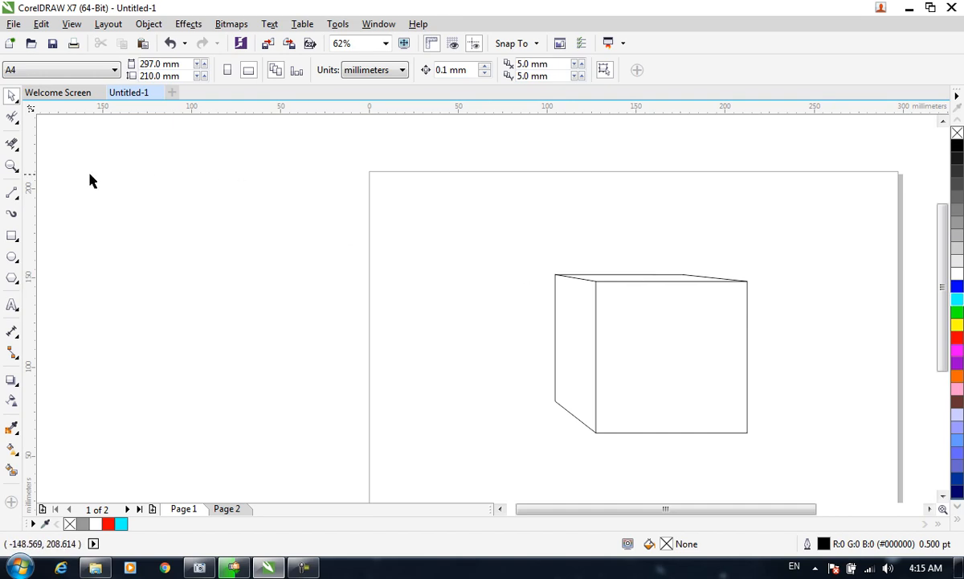
- Draw two crossing diagonals between opposite corners of the cube's front face with the 2-Point Line tool
{"action": "left_click", "coordinate": [21, 194]}
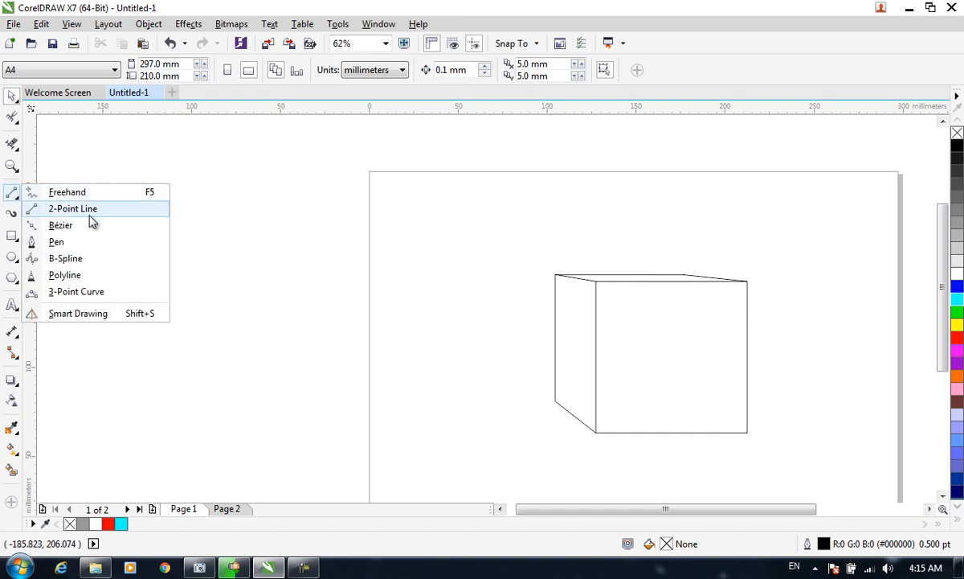
{"action": "left_click", "coordinate": [12, 144]}
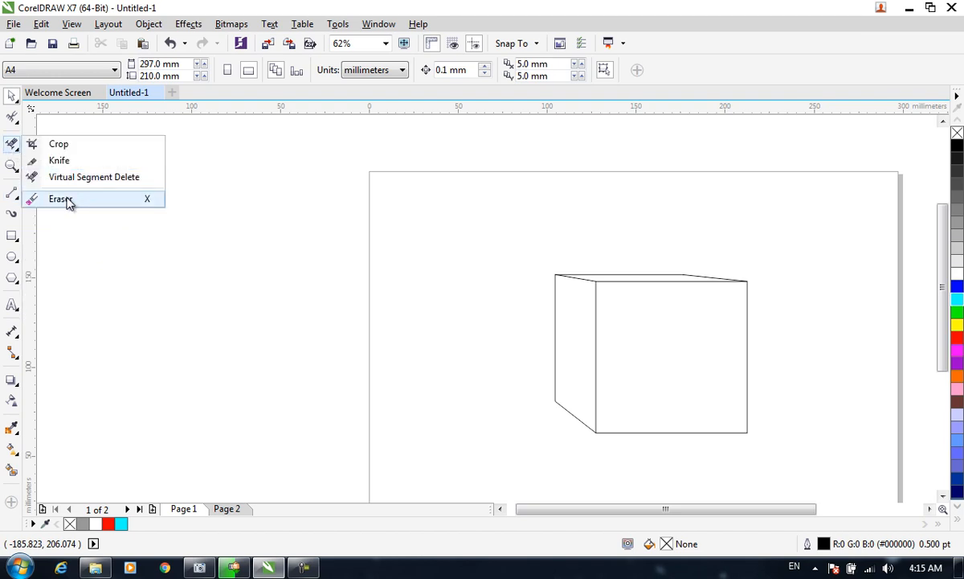
{"action": "left_click", "coordinate": [17, 194]}
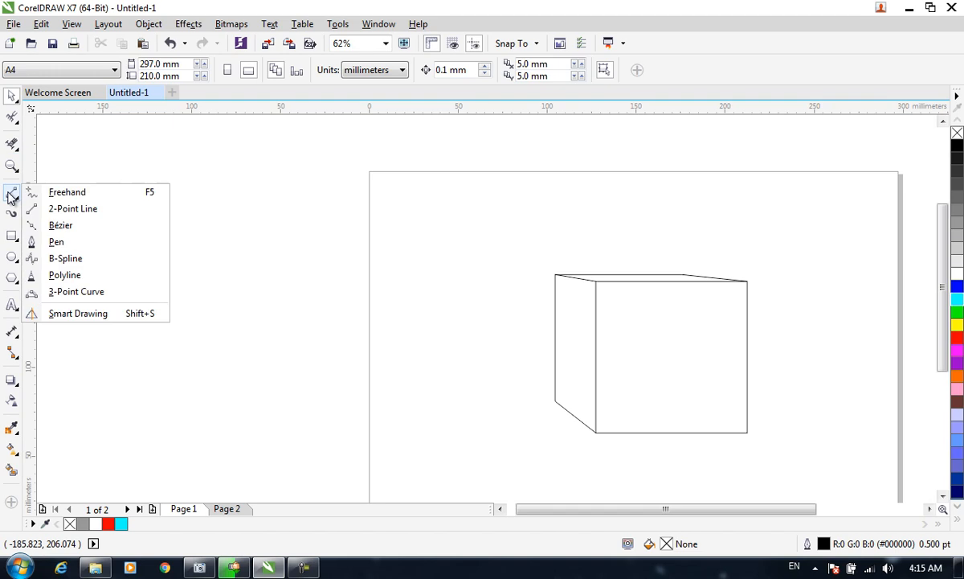
{"action": "left_click", "coordinate": [72, 209]}
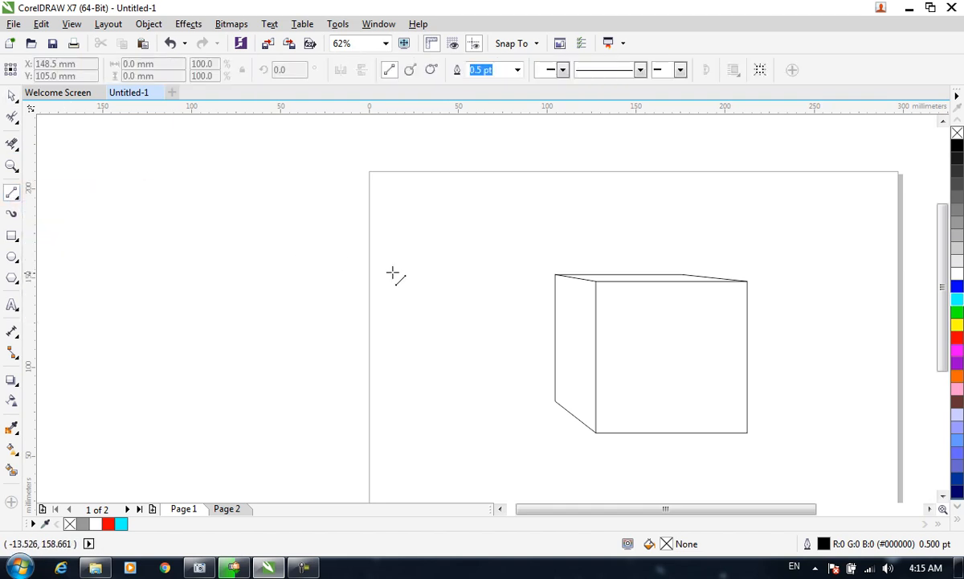
{"action": "left_click", "coordinate": [747, 281]}
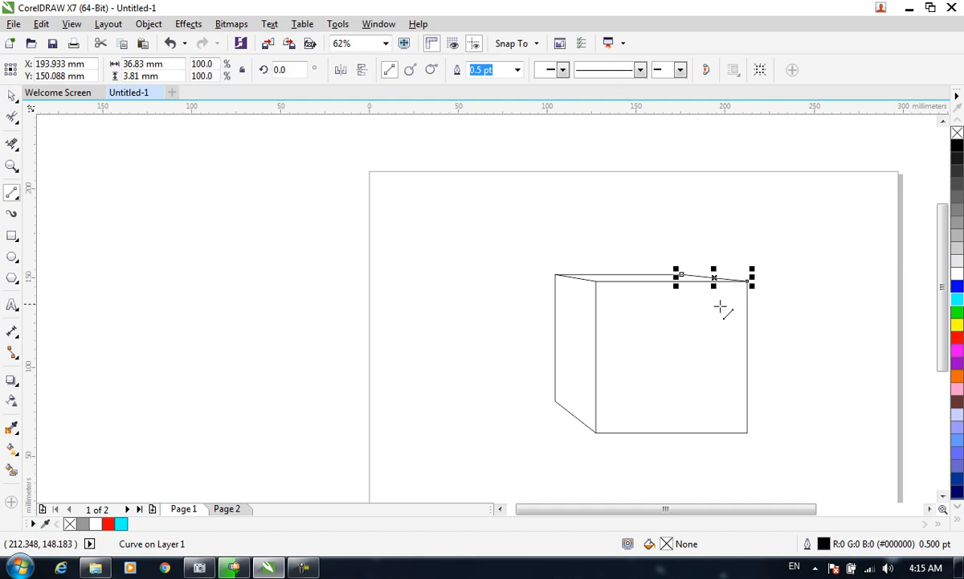
{"action": "left_click_drag", "start_coordinate": [747, 285], "coordinate": [595, 432]}
{"action": "left_click_drag", "start_coordinate": [595, 281], "coordinate": [749, 434]}
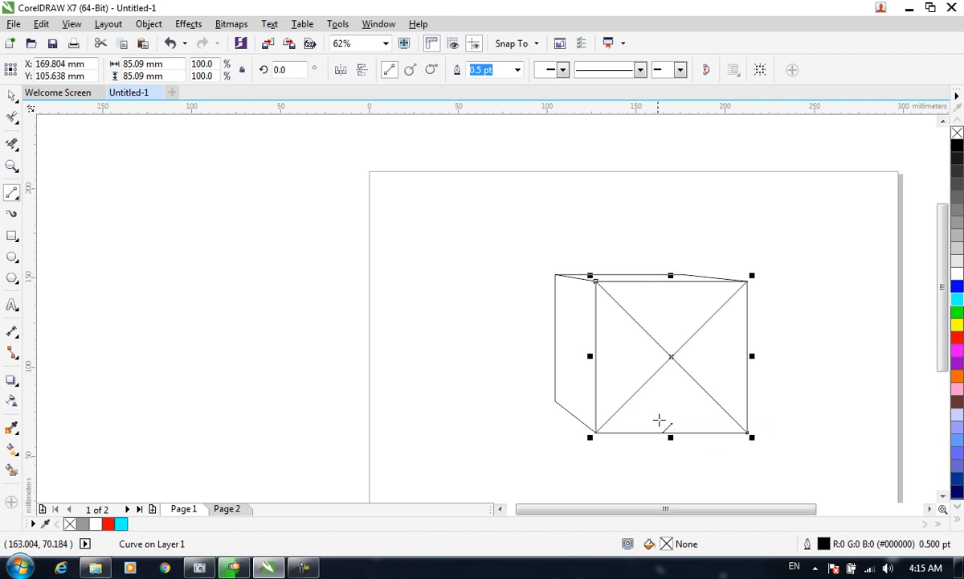
- Draw two crossing diagonals between opposite corners of the cube's narrow left face and clear the selection
{"action": "left_click_drag", "start_coordinate": [595, 281], "coordinate": [555, 399]}
{"action": "left_click_drag", "start_coordinate": [557, 277], "coordinate": [559, 283]}
{"action": "left_click_drag", "start_coordinate": [595, 432], "coordinate": [555, 278]}
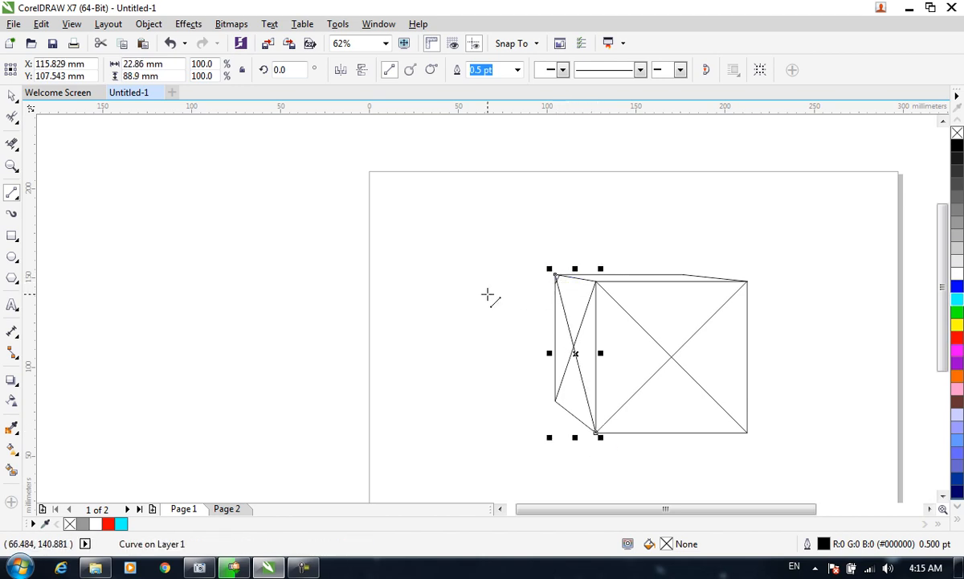
{"action": "left_click", "coordinate": [12, 97]}
{"action": "left_click", "coordinate": [242, 239]}
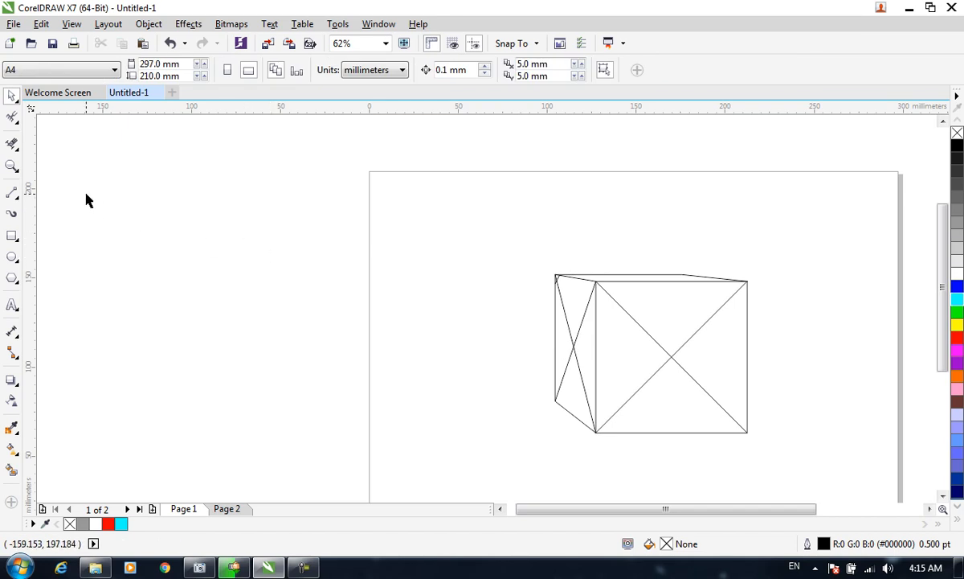
- Draw an open Bézier curve from the cube's upper-left rear corner through the far end of its rear top edge to a point right of the cube
{"action": "left_click", "coordinate": [12, 191]}
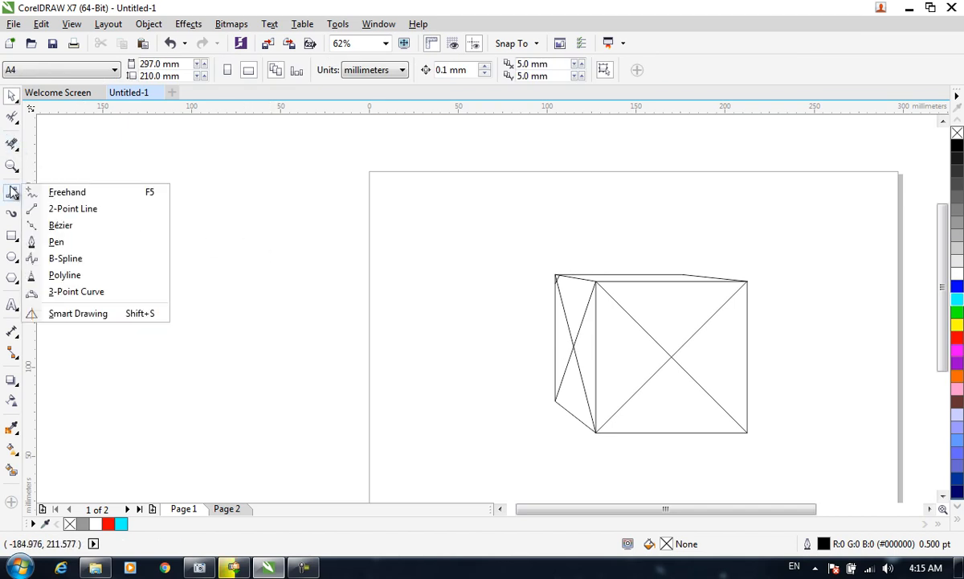
{"action": "left_click", "coordinate": [61, 225]}
{"action": "left_click", "coordinate": [555, 274]}
{"action": "left_click_drag", "start_coordinate": [683, 274], "coordinate": [747, 355]}
{"action": "left_click", "coordinate": [784, 377]}
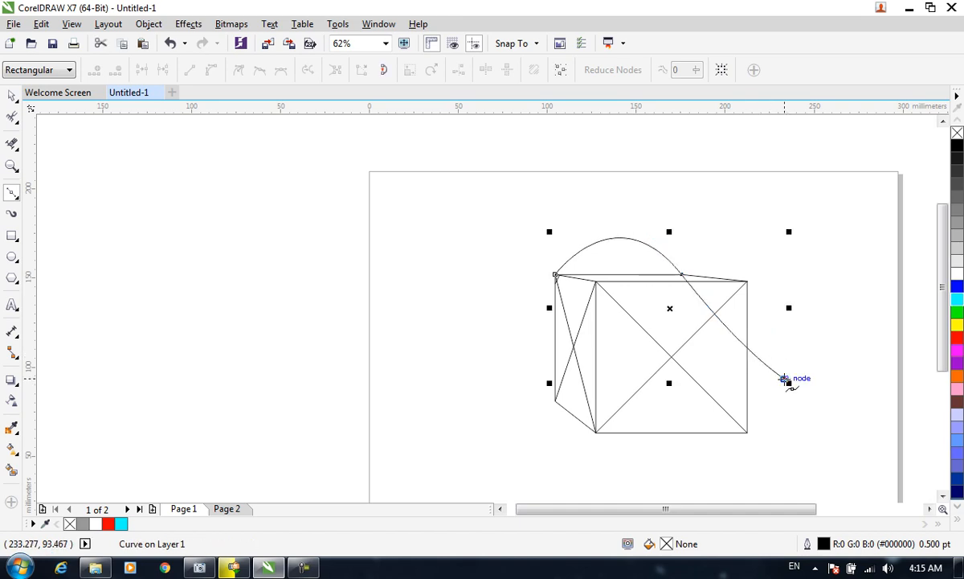
- Undo the Bézier curve drawn over the cube and return to the Pick tool
{"action": "key", "text": "ctrl+z"}
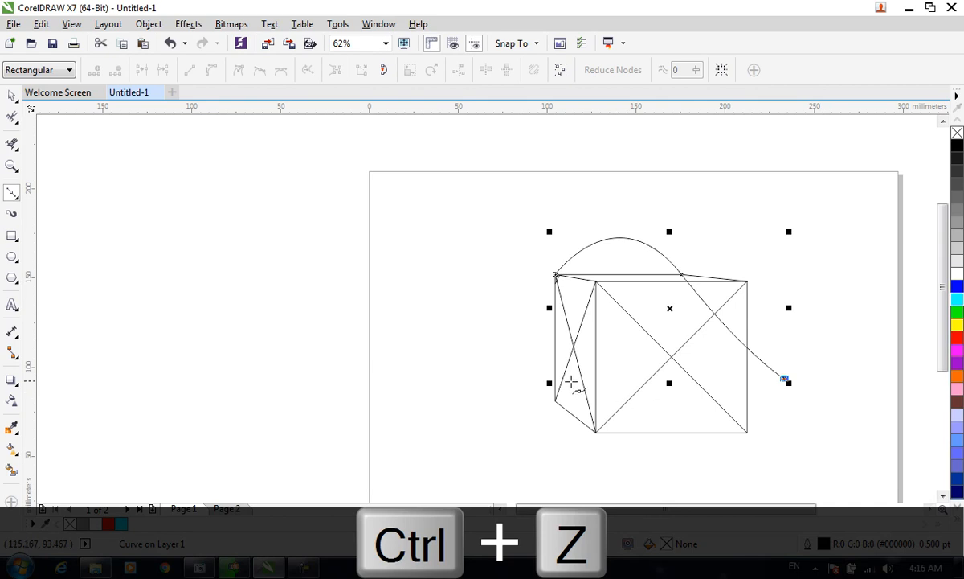
{"action": "left_click", "coordinate": [11, 96]}
{"action": "key", "text": "ctrl+z"}
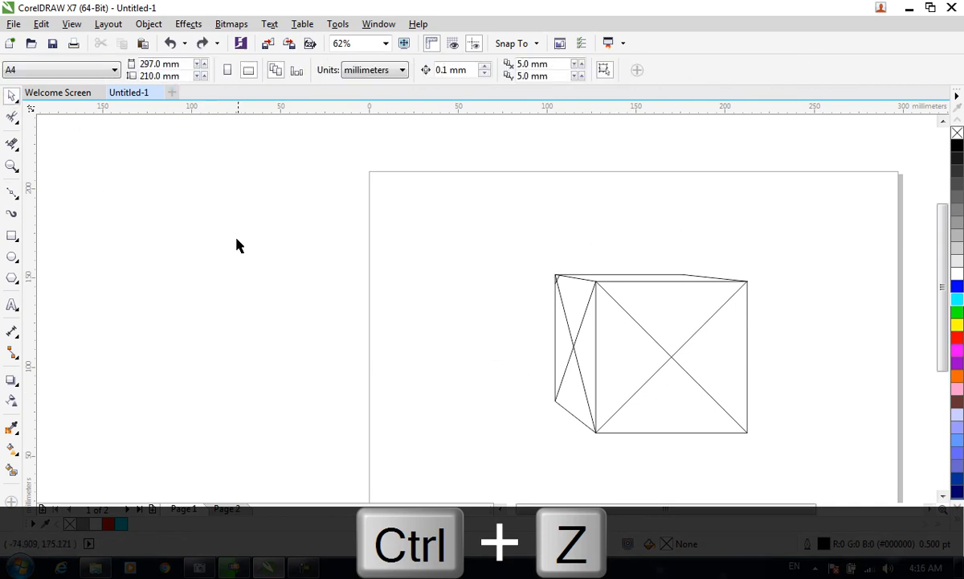
- Draw a closed teardrop-shaped Bézier curve about 186 mm wide and 148 mm high left of the cube and move it closer to the cube
{"action": "left_click", "coordinate": [11, 193]}
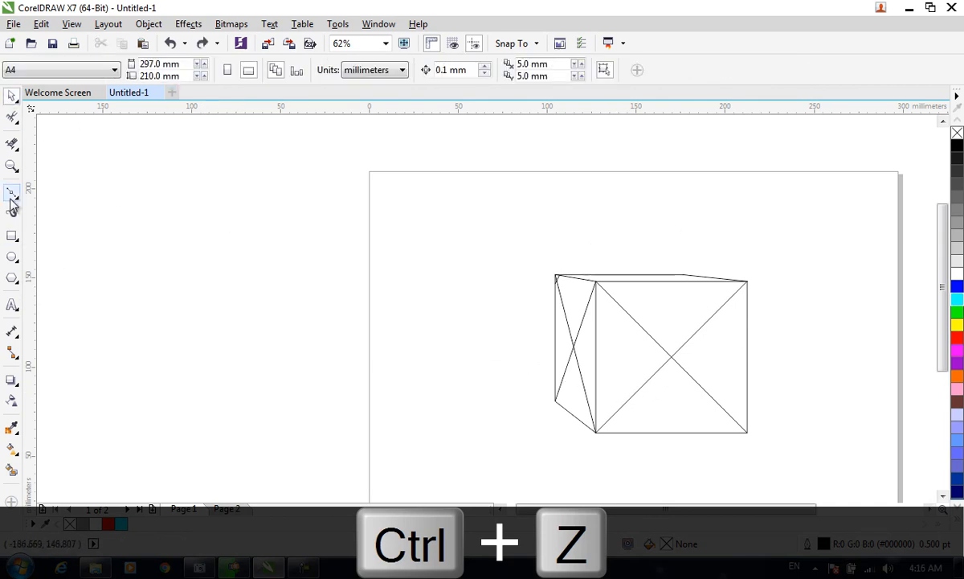
{"action": "mouse_move", "coordinate": [389, 279]}
{"action": "left_mouse_down"}
{"action": "mouse_move", "coordinate": [459, 375]}
{"action": "mouse_move", "coordinate": [477, 458]}
{"action": "left_mouse_up"}
{"action": "left_click_drag", "start_coordinate": [205, 460], "coordinate": [157, 435]}
{"action": "left_click", "coordinate": [79, 289]}
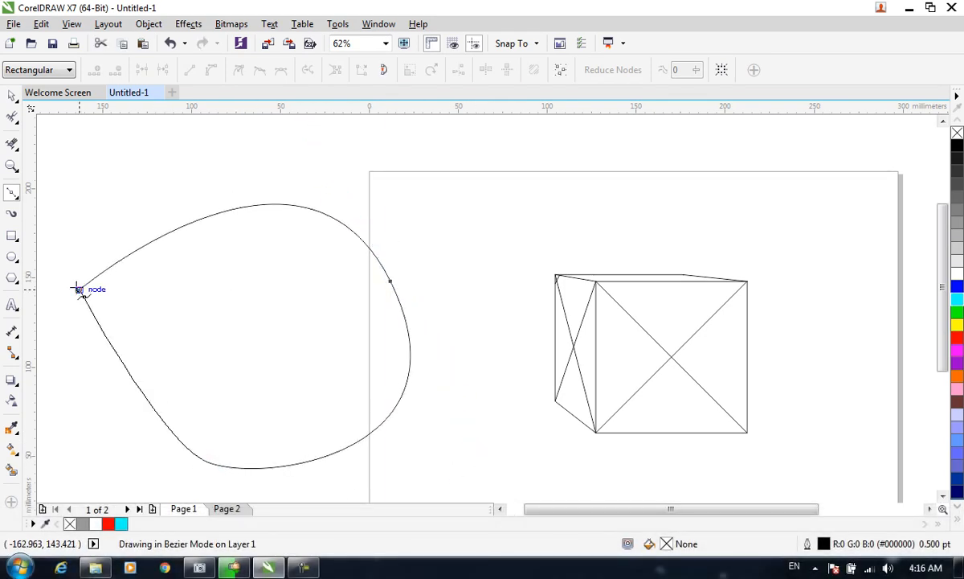
{"action": "left_click", "coordinate": [11, 95]}
{"action": "left_click_drag", "start_coordinate": [264, 304], "coordinate": [374, 280]}
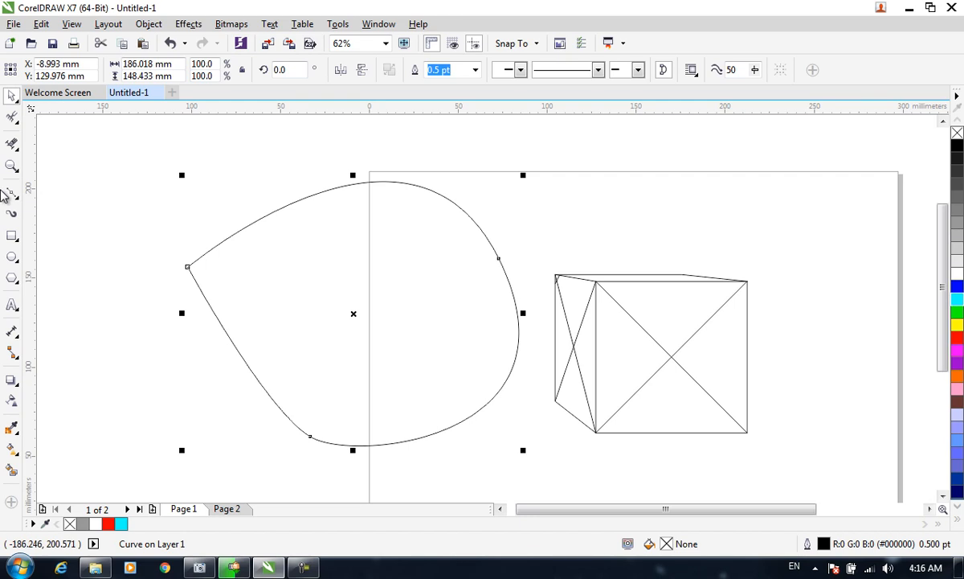
- Show the teardrop curve's nodes with the Shape tool
{"action": "left_click", "coordinate": [11, 195]}
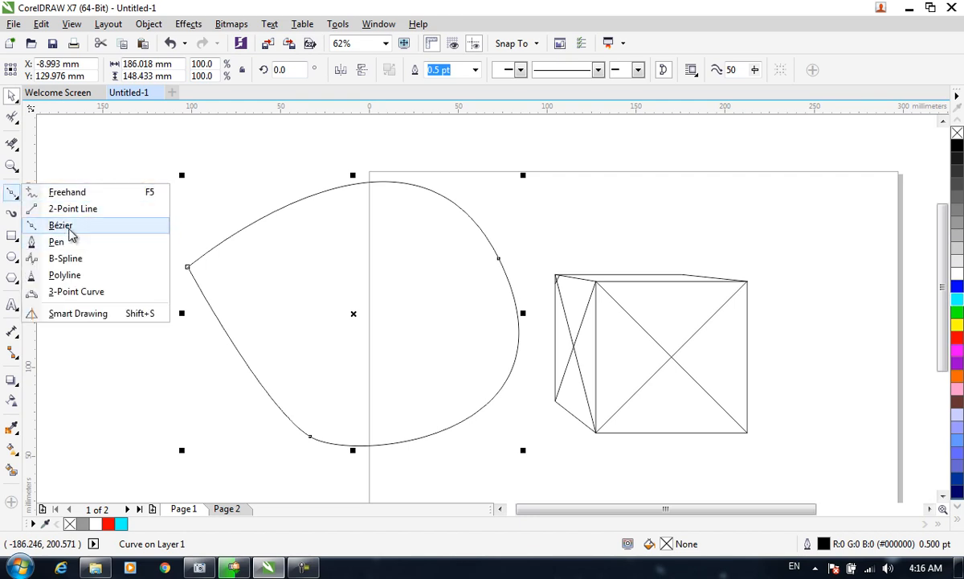
{"action": "left_click", "coordinate": [17, 151]}
{"action": "left_click", "coordinate": [17, 151]}
{"action": "left_click", "coordinate": [14, 119]}
{"action": "left_click", "coordinate": [50, 116]}
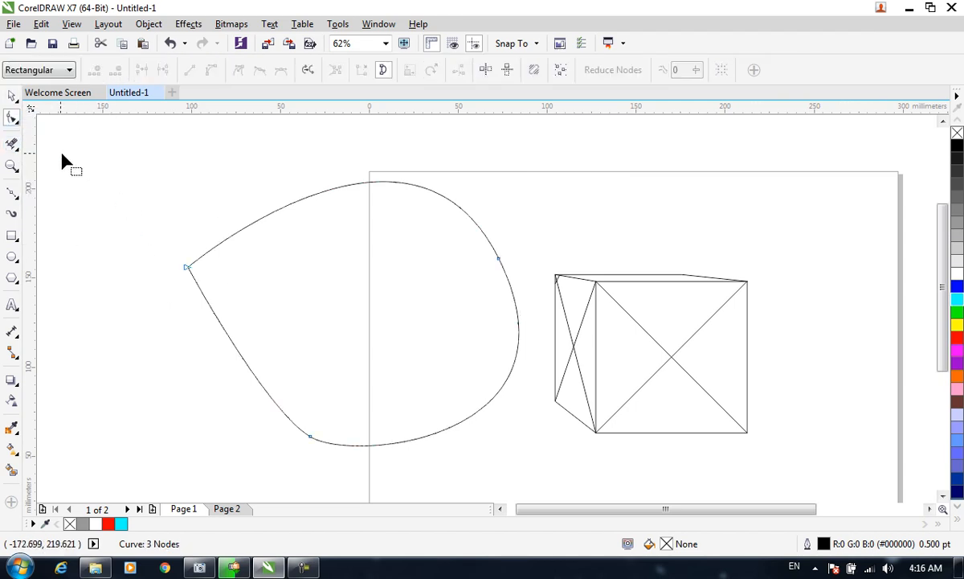
- Move the teardrop curve about 20 mm left and 4 mm up and delete it
{"action": "left_click", "coordinate": [12, 97]}
{"action": "left_click_drag", "start_coordinate": [338, 277], "coordinate": [305, 264]}
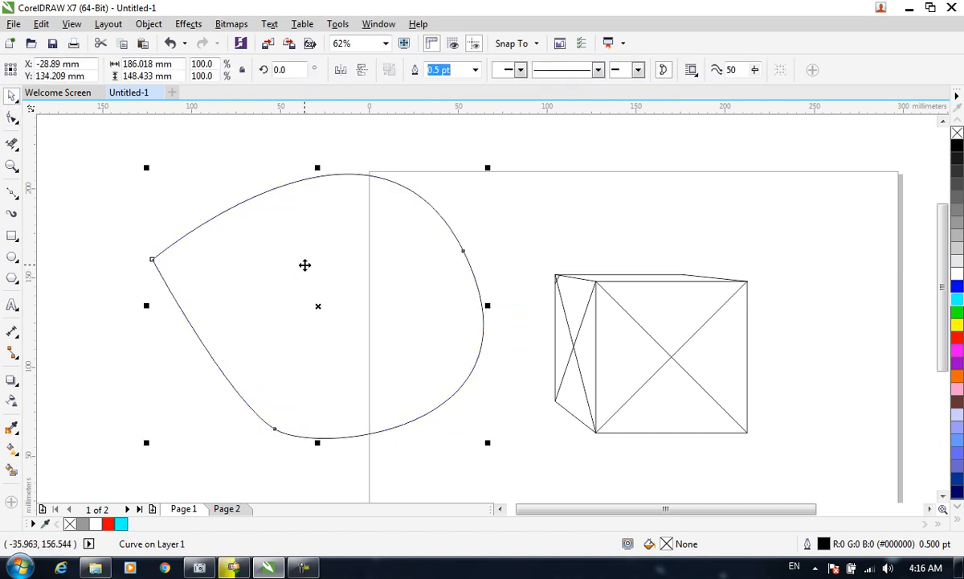
{"action": "key", "text": "Delete"}
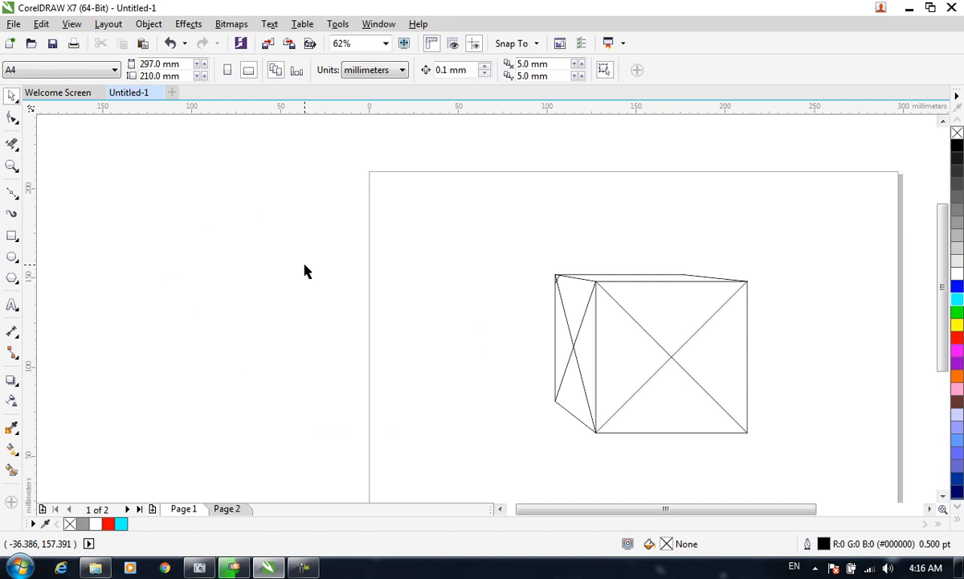